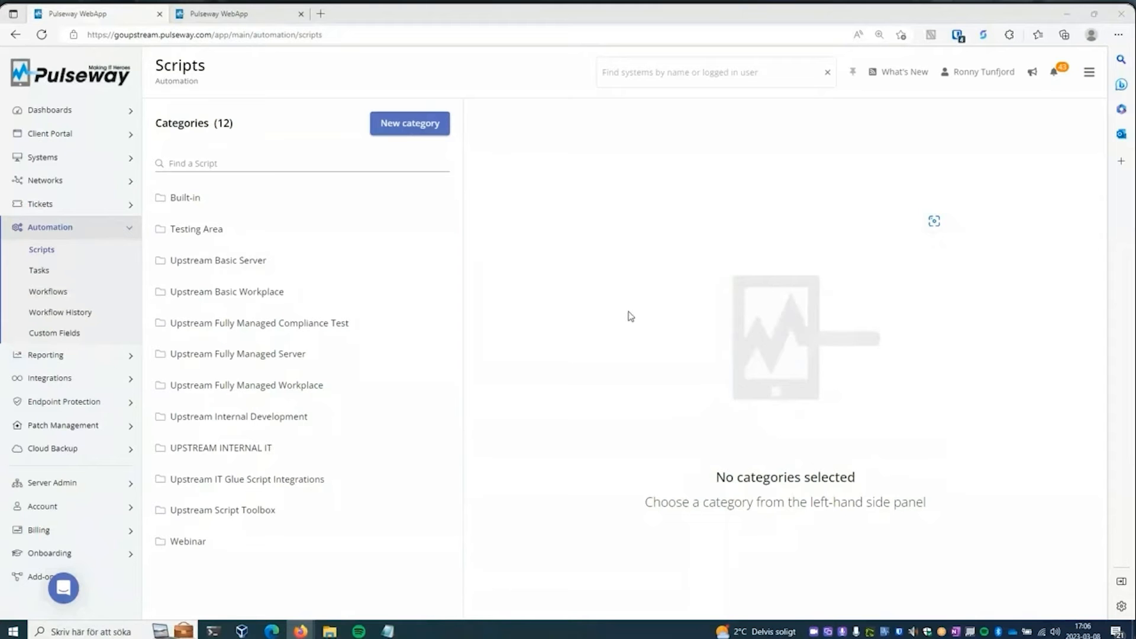
- Switch to the other open Pulseway session on the qa4.dev site showing the automation workflows
left_click(234, 17)
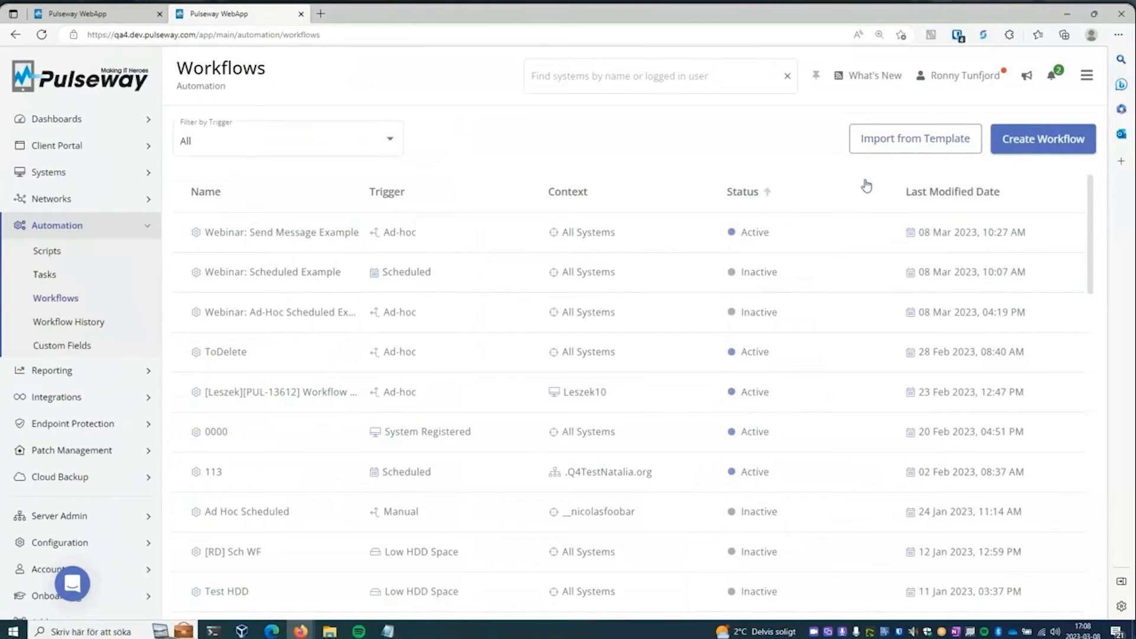
- Start a new workflow and set its trigger type to Ad-hoc and Scheduled
left_click(1038, 145)
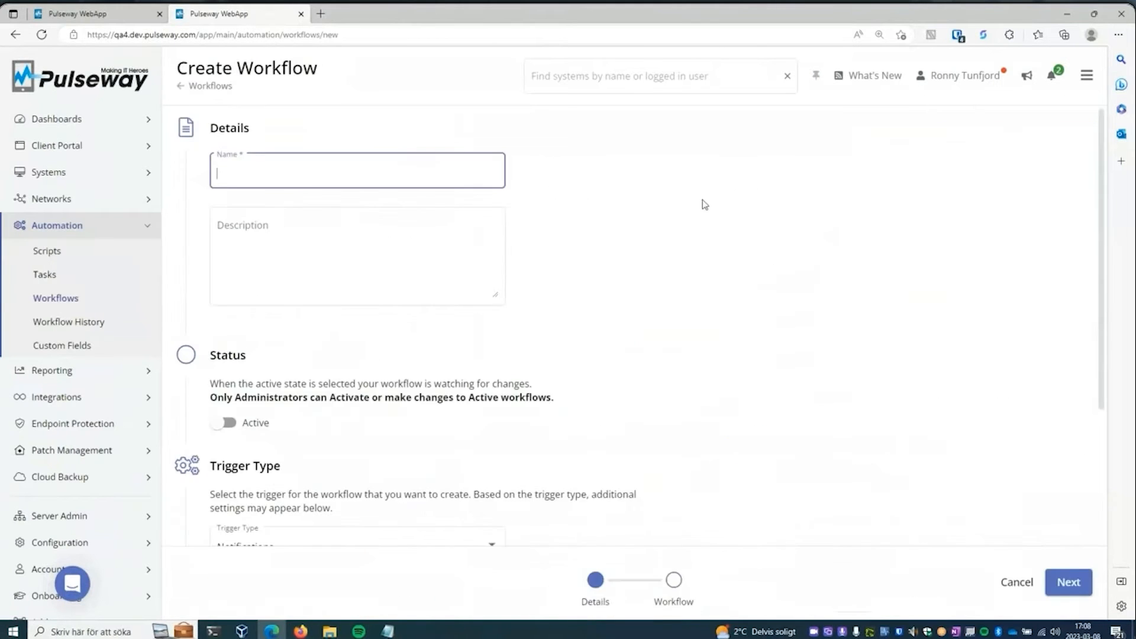
left_click(535, 438)
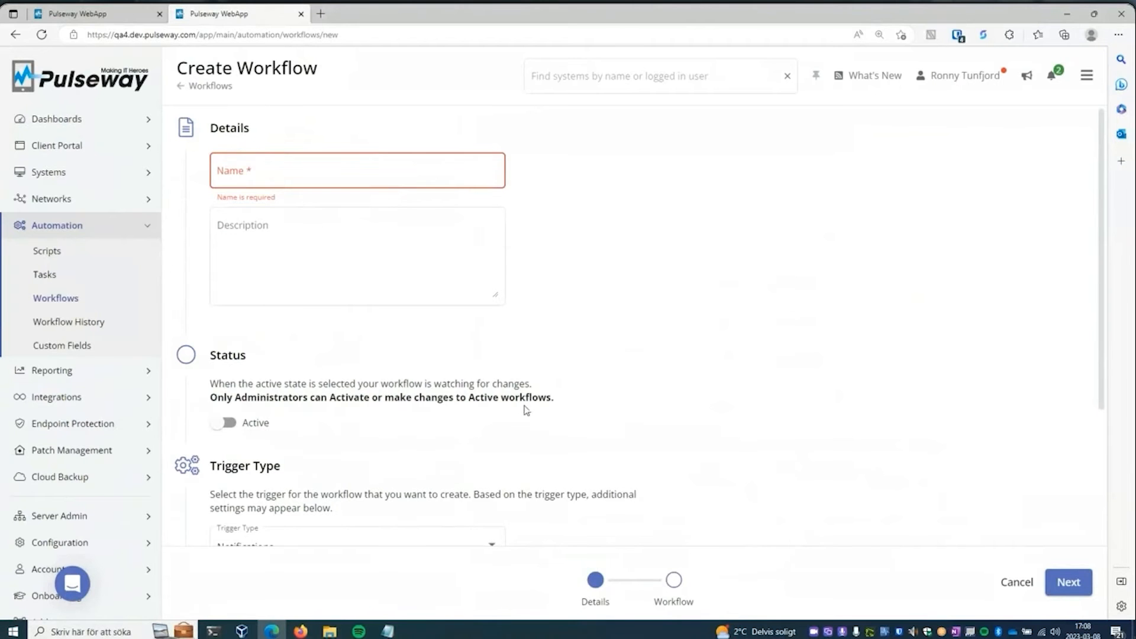
left_click_drag(1101, 272, 1106, 332)
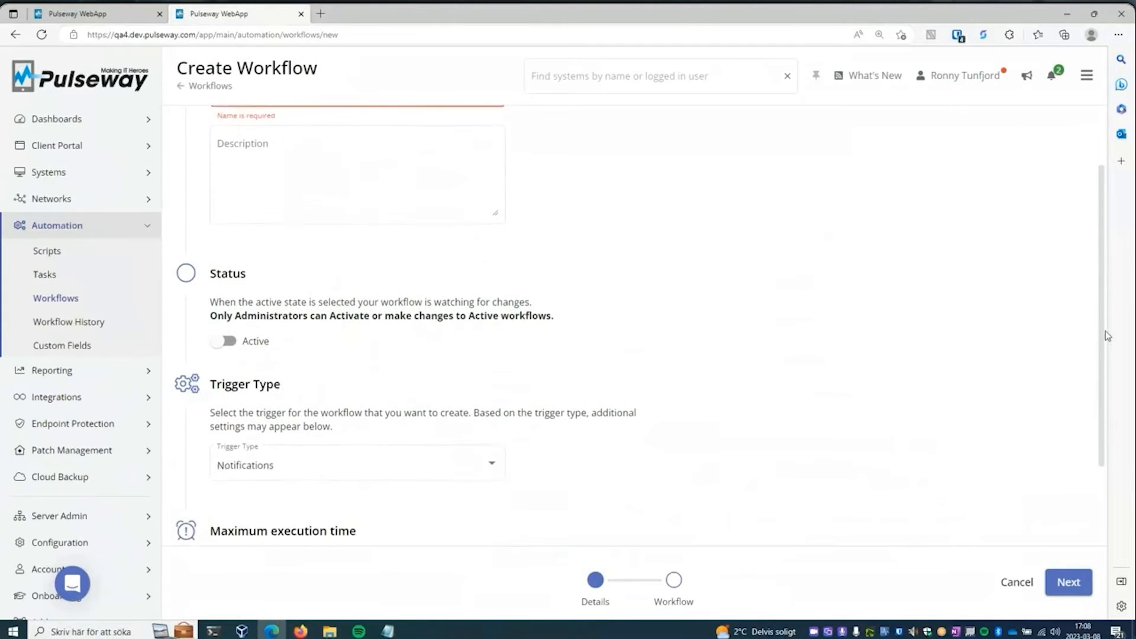
left_click(317, 464)
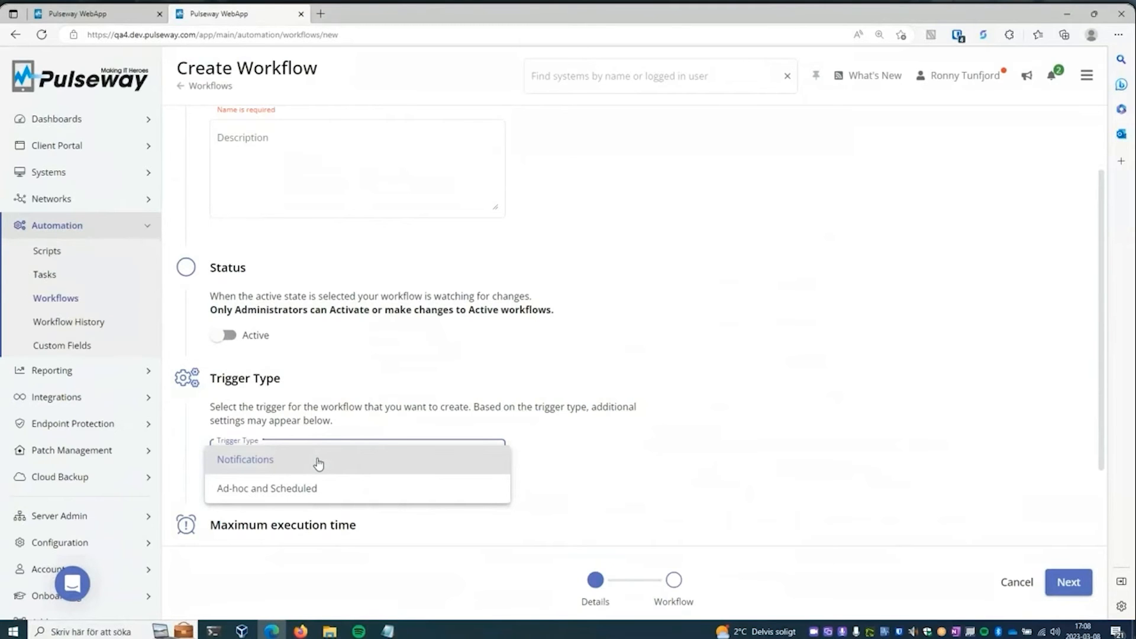
left_click(317, 490)
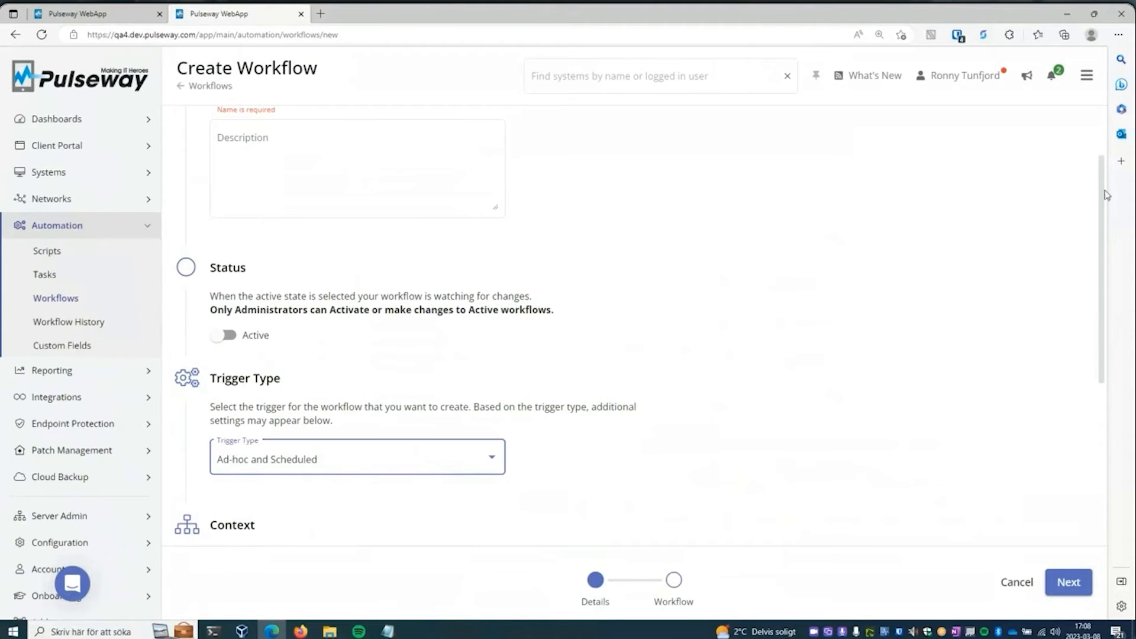
- Name the workflow Demo and add an Ad-hoc trigger to it
scroll(1103, 126, "up", 2)
left_click(316, 185)
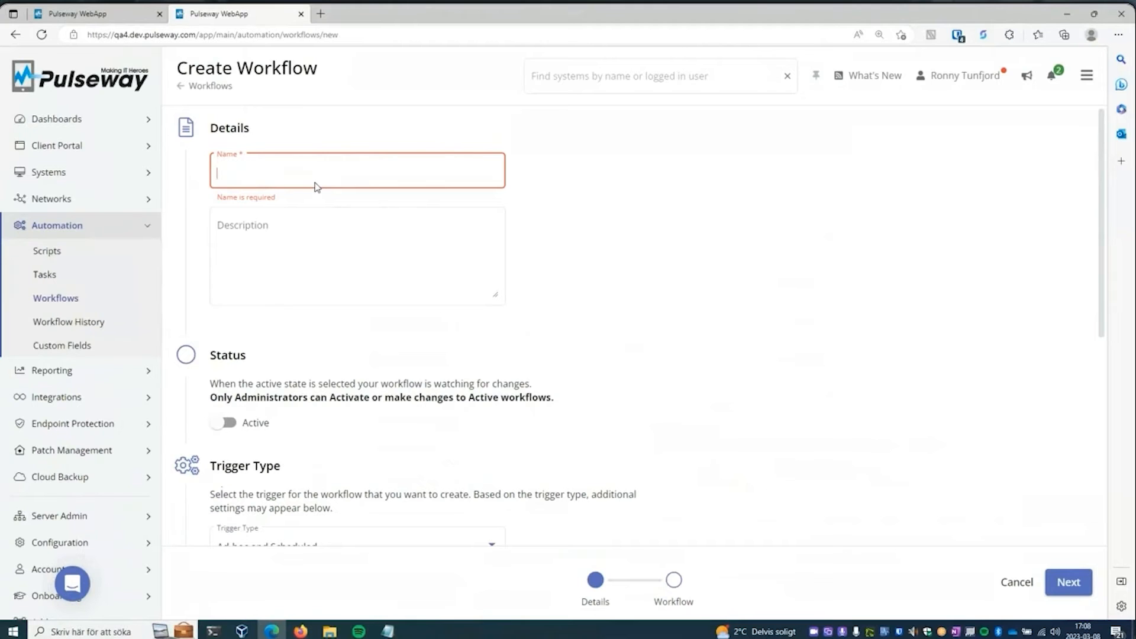
type("Demo")
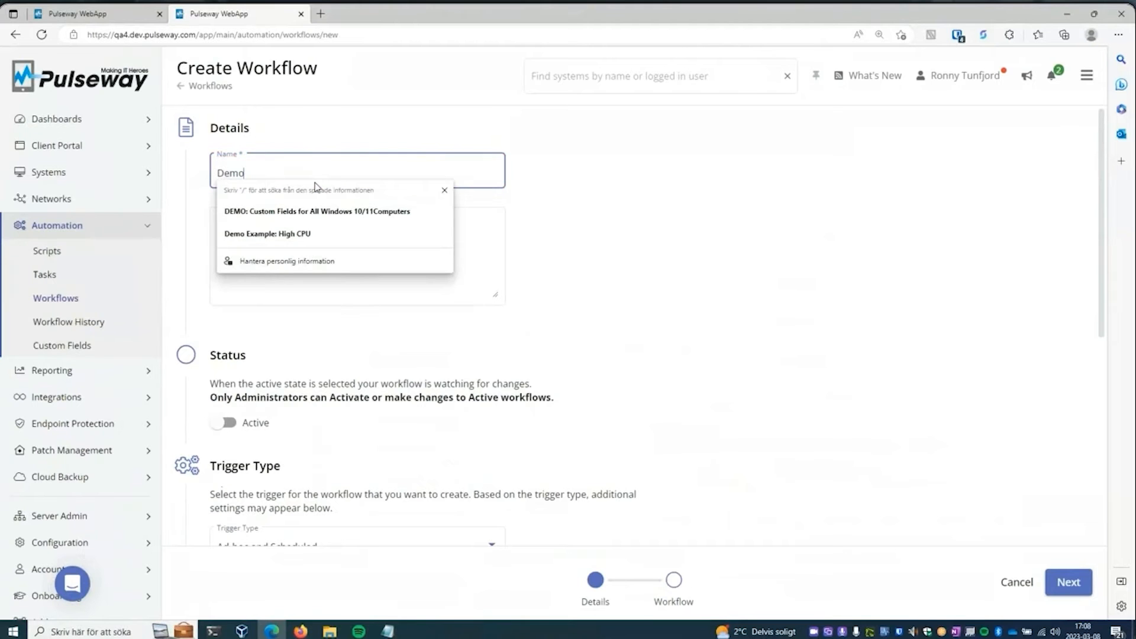
left_click(666, 194)
left_click(1068, 584)
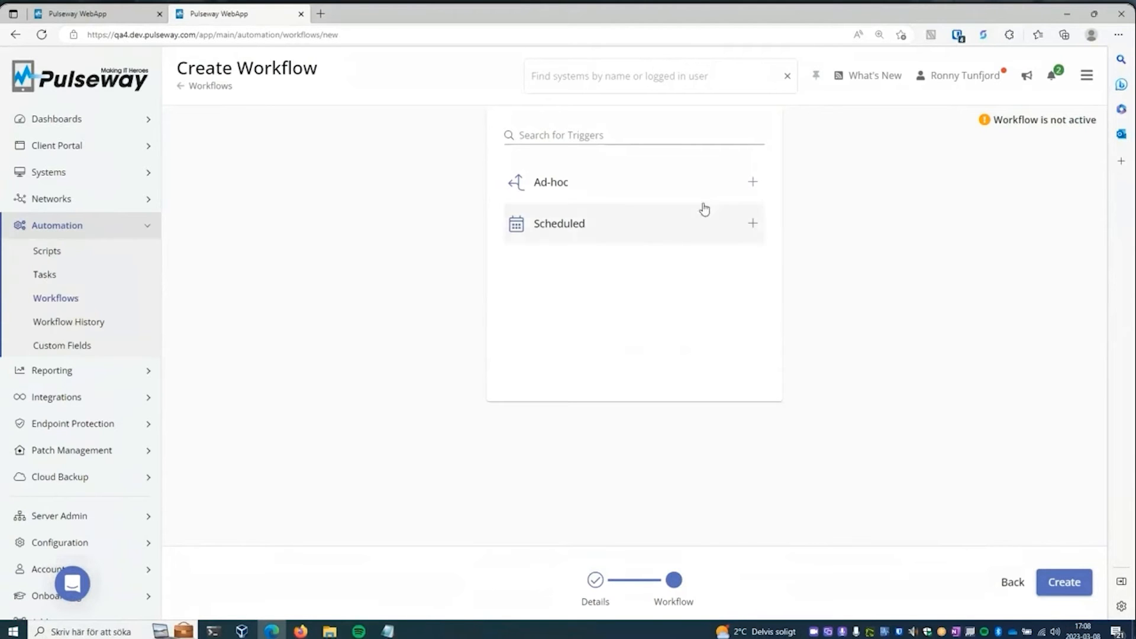
left_click(680, 188)
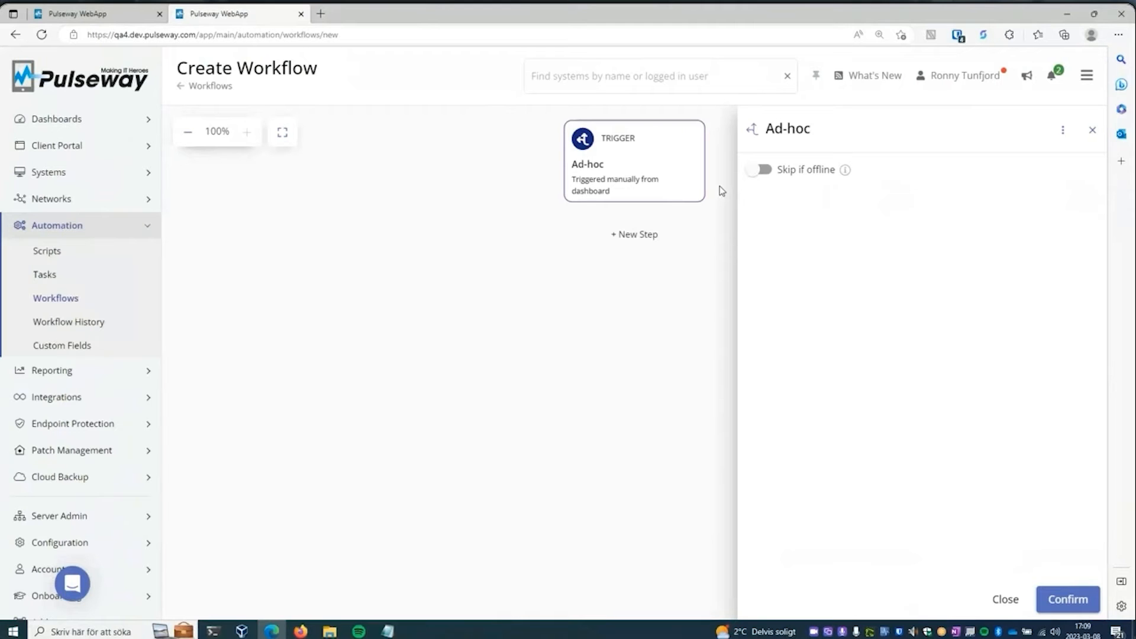
left_click(772, 173)
- Change the Ad-hoc trigger to Scheduled, and close the schedule settings without changing them
left_click(1065, 135)
left_click(1064, 170)
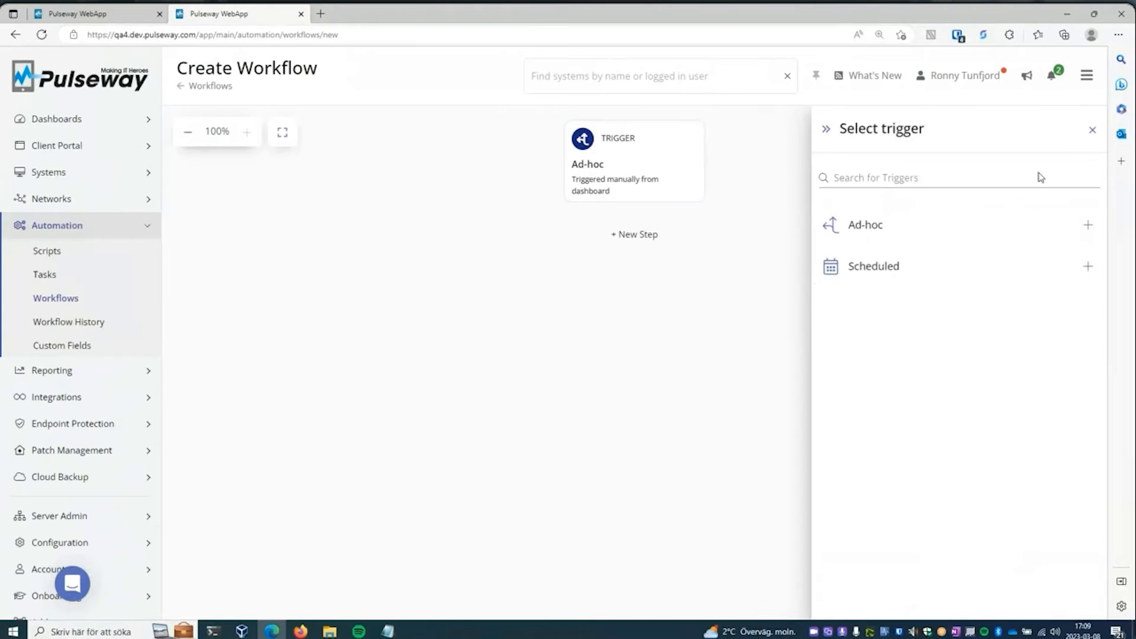
left_click(872, 266)
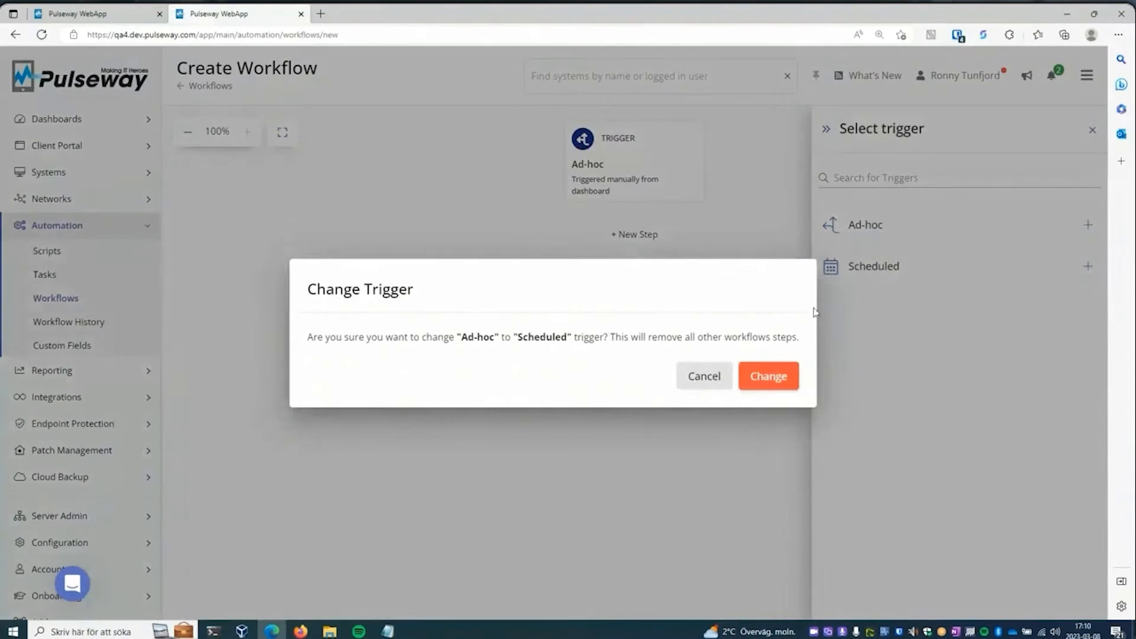
left_click(778, 377)
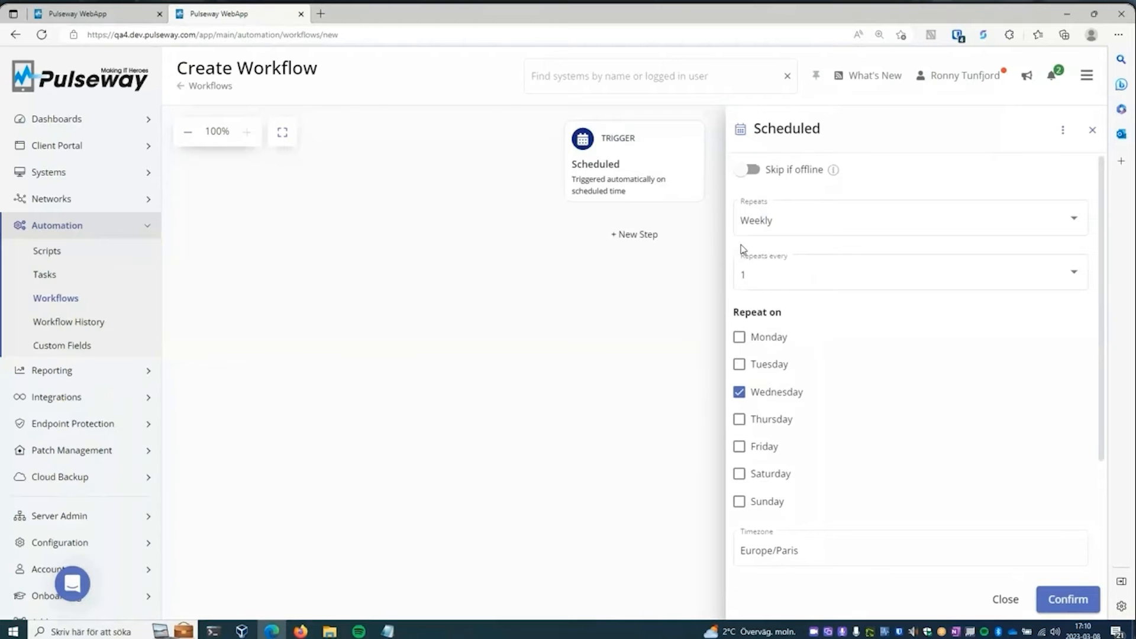
left_click(1005, 599)
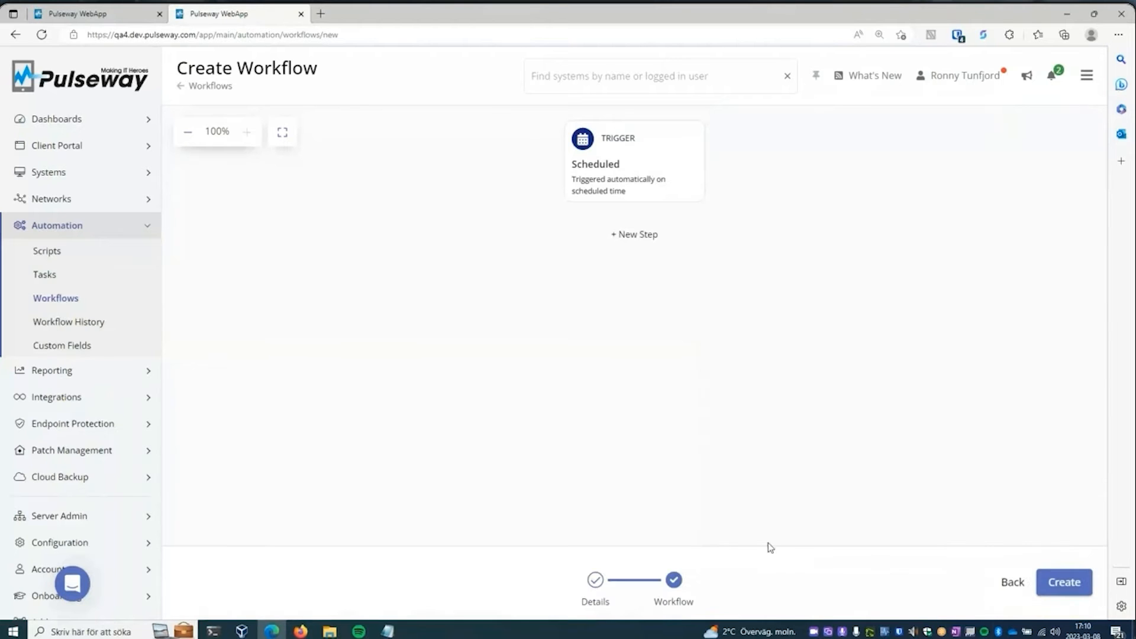
- Open the existing workflow "Webinar: Ad-Hoc Scheduled Example" and review its details down to the context settings
left_click(76, 299)
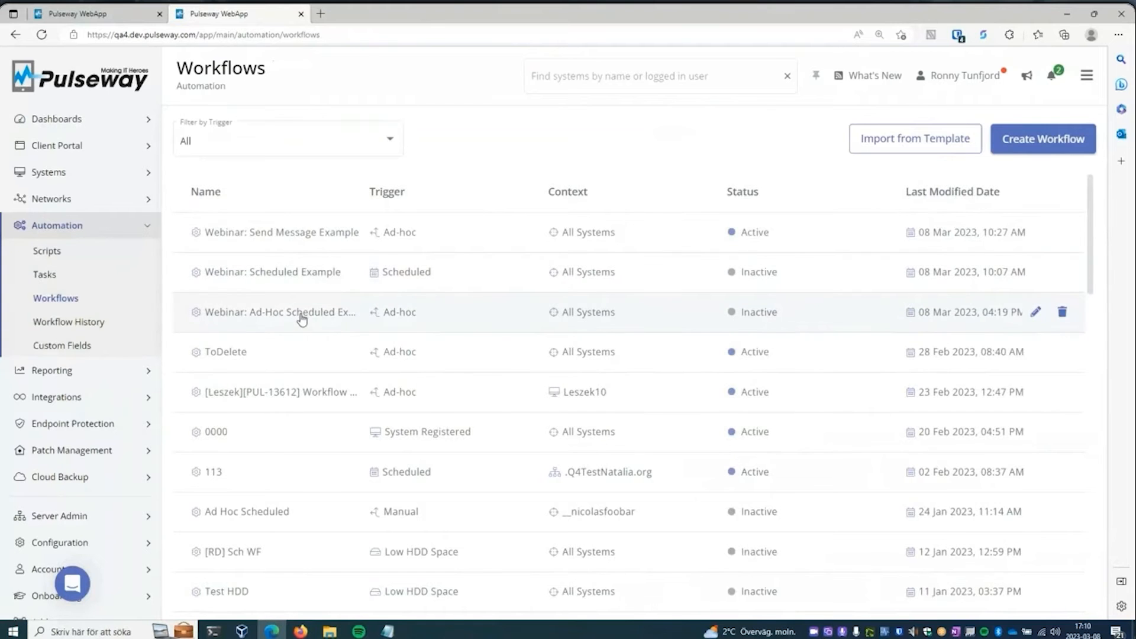
left_click(304, 316)
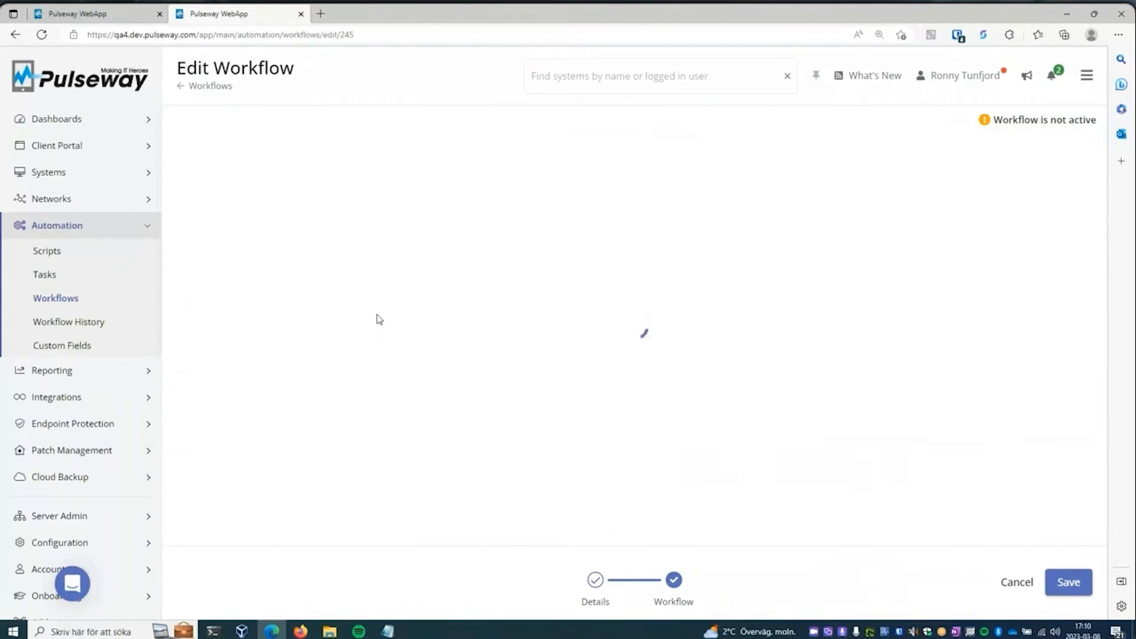
left_click(596, 581)
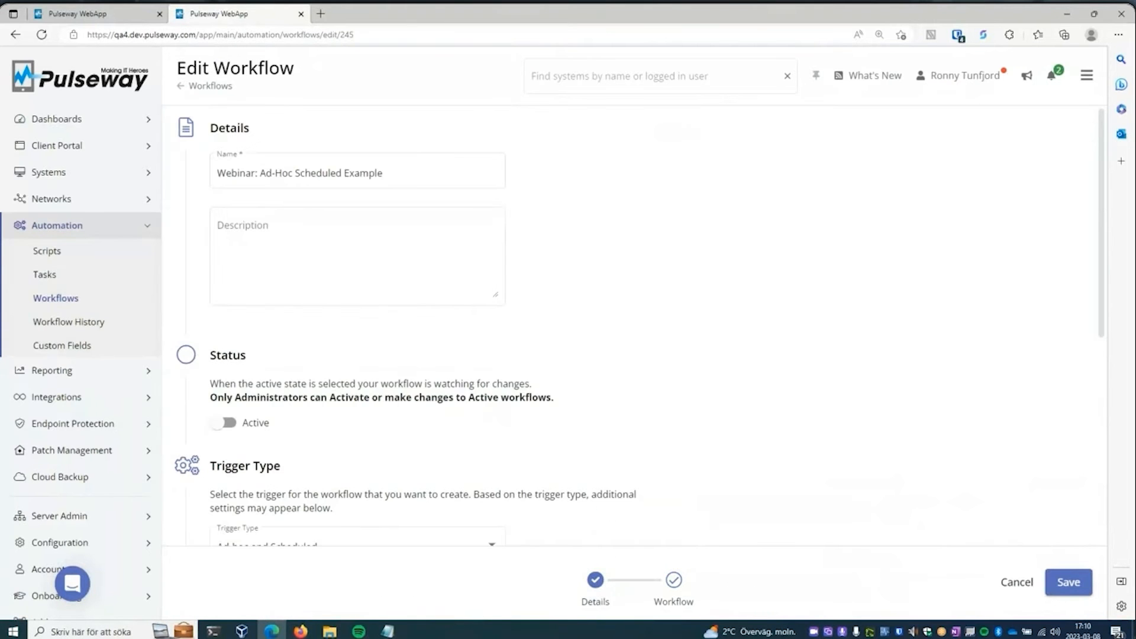
left_click_drag(1103, 224, 1123, 349)
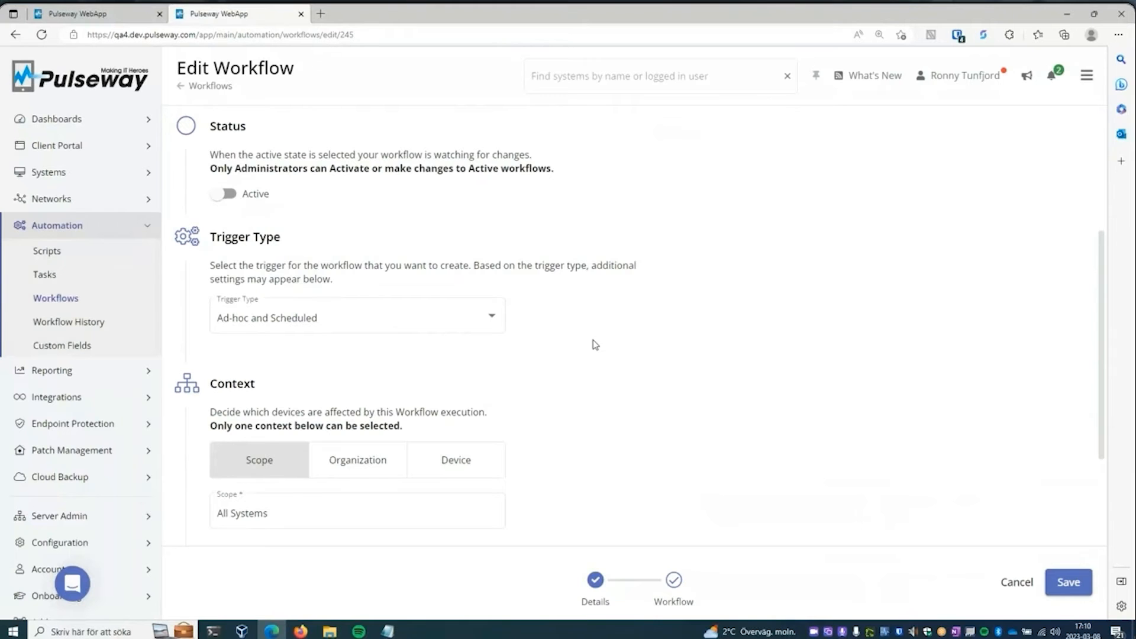
left_click_drag(1101, 290, 1104, 353)
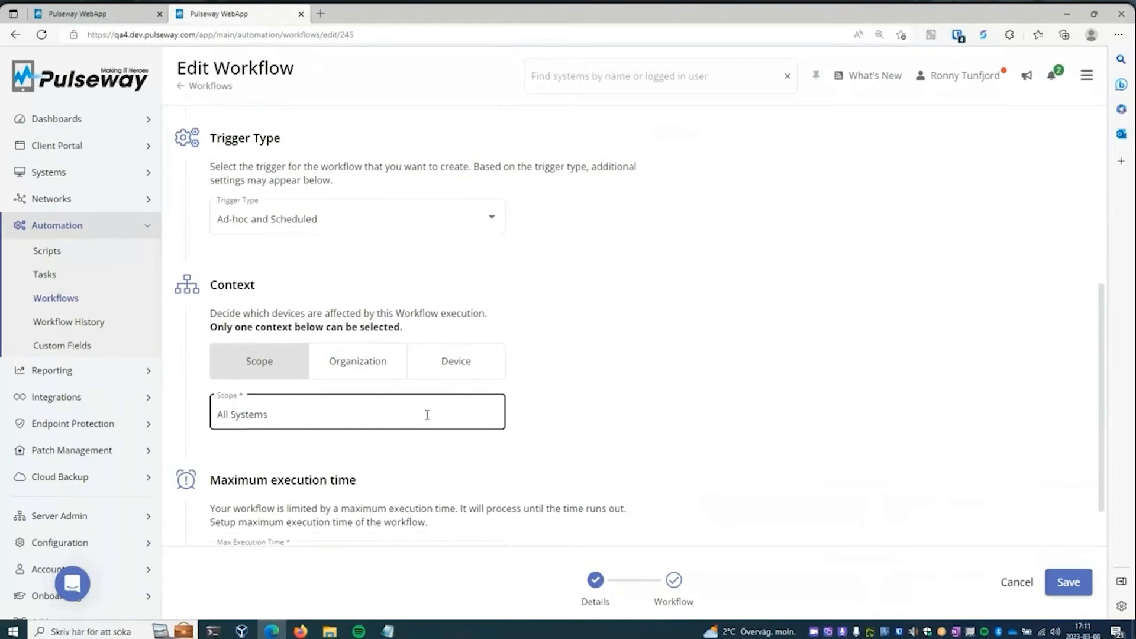
- Explore the workflow's Organization and Device context options, including the list of selectable organizations
left_click(356, 372)
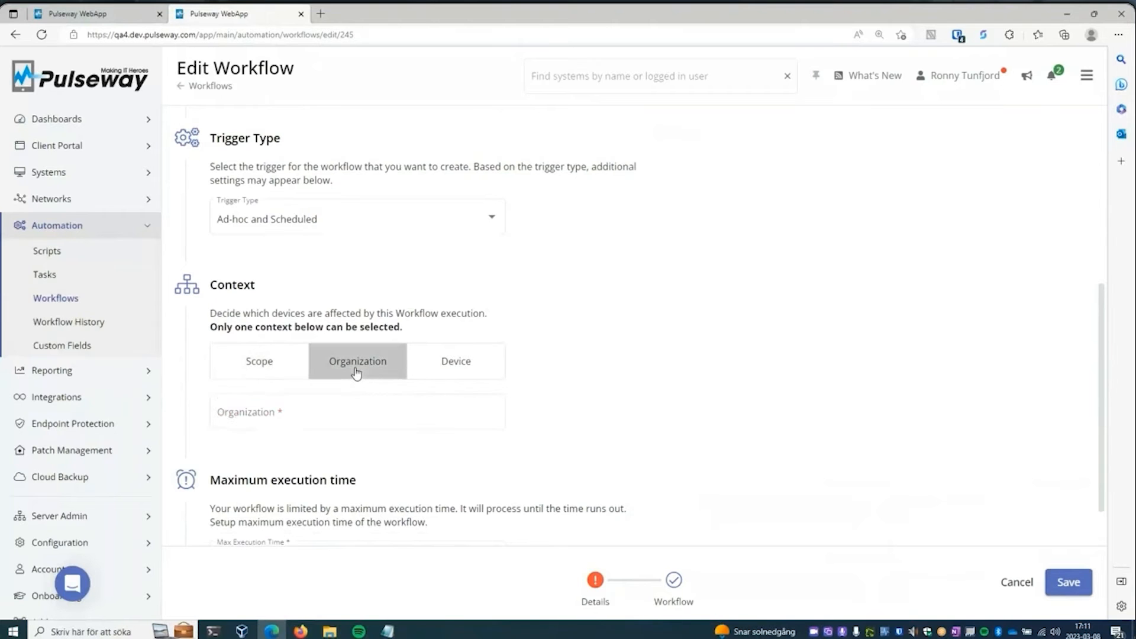
left_click(333, 411)
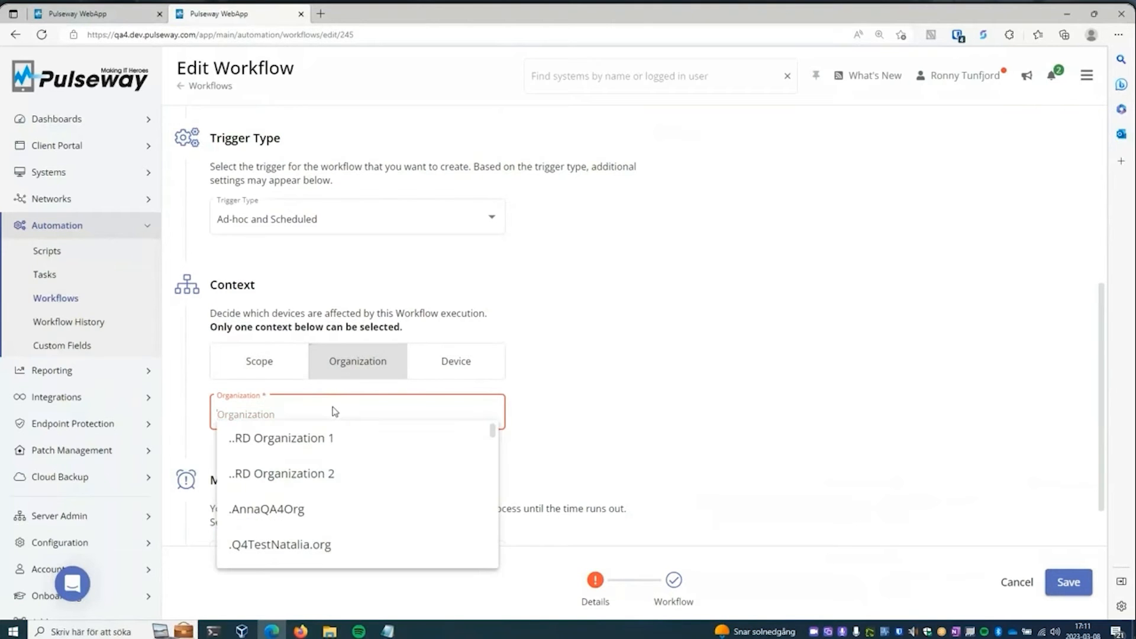
left_click(465, 366)
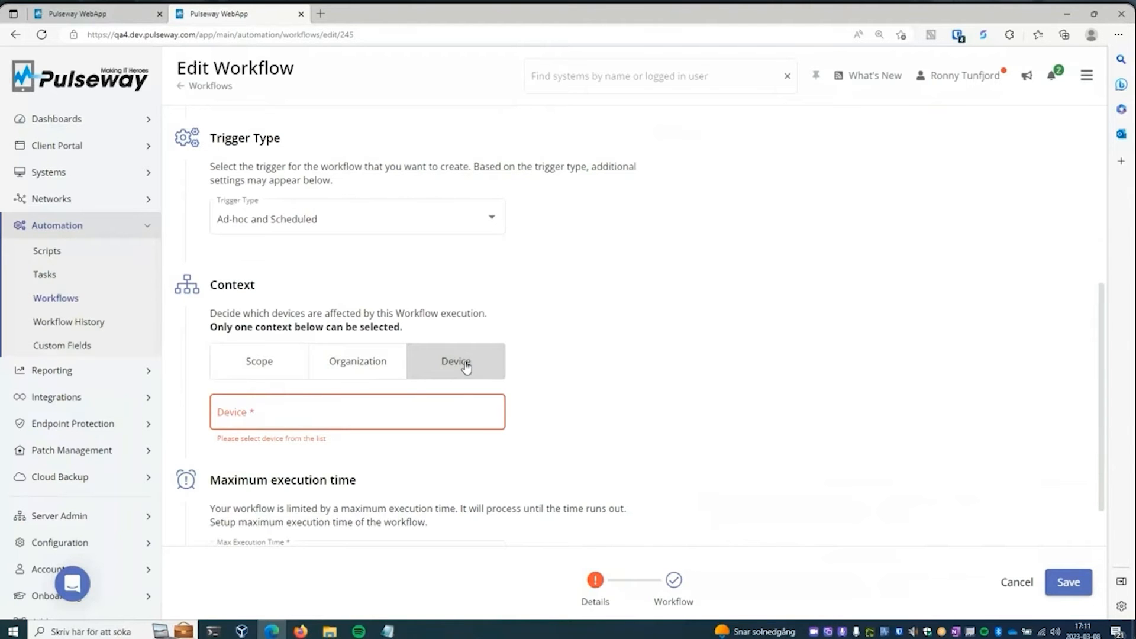
- Return to the workflow diagram and examine the actions available for a new step after Send Message, without adding one
left_click(673, 580)
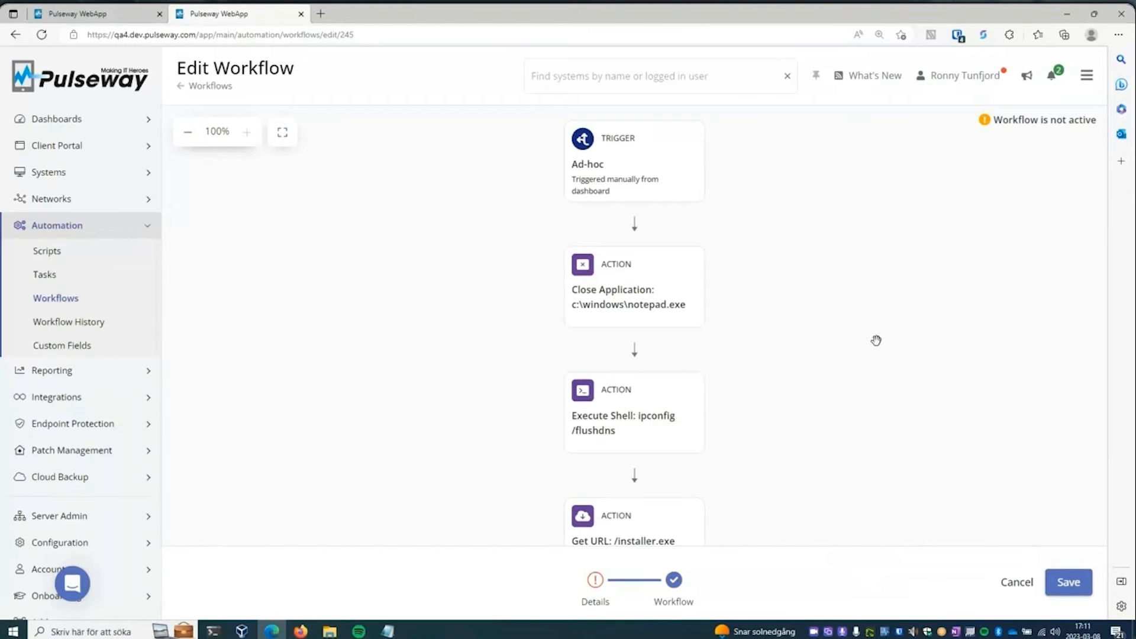
scroll(854, 396, "down", 8)
scroll(747, 418, "down", 6)
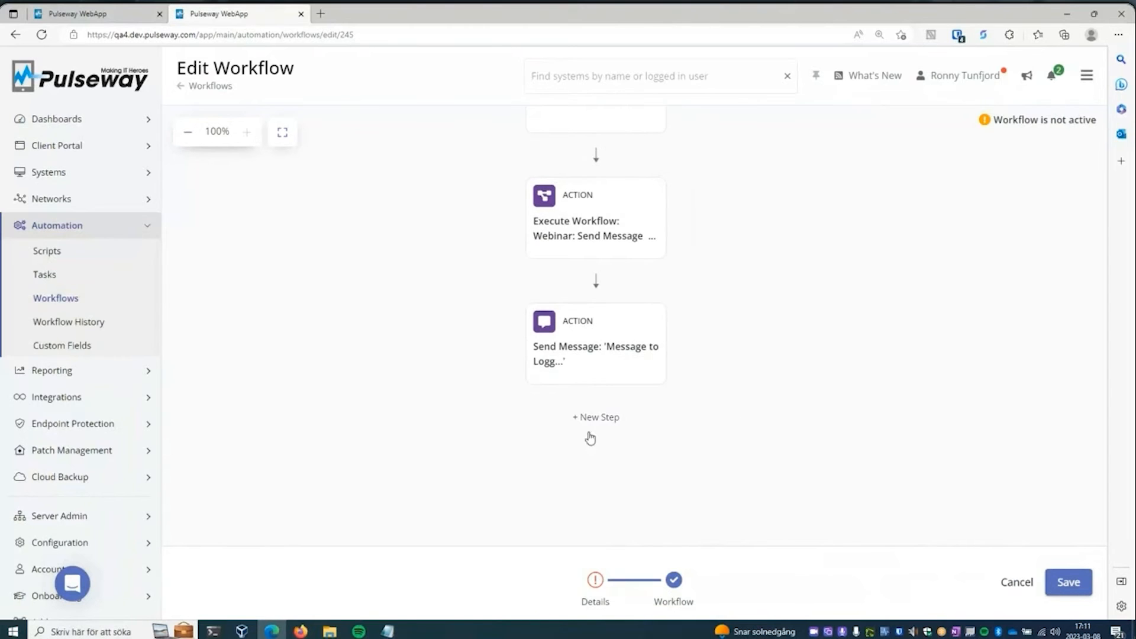
left_click(622, 419)
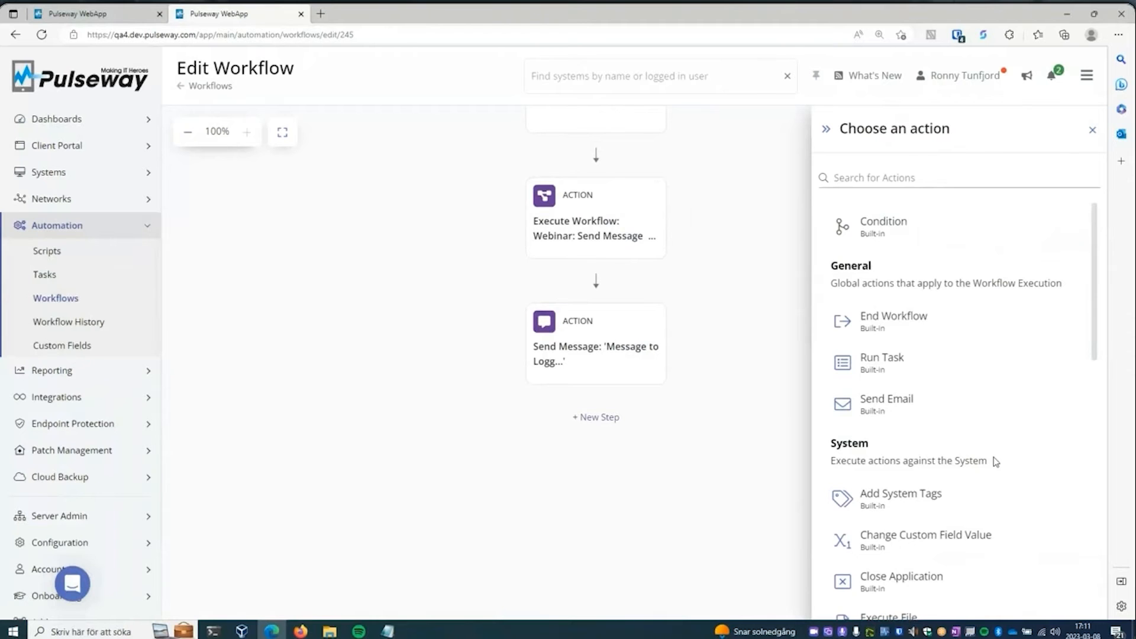
left_click_drag(1095, 284, 1106, 391)
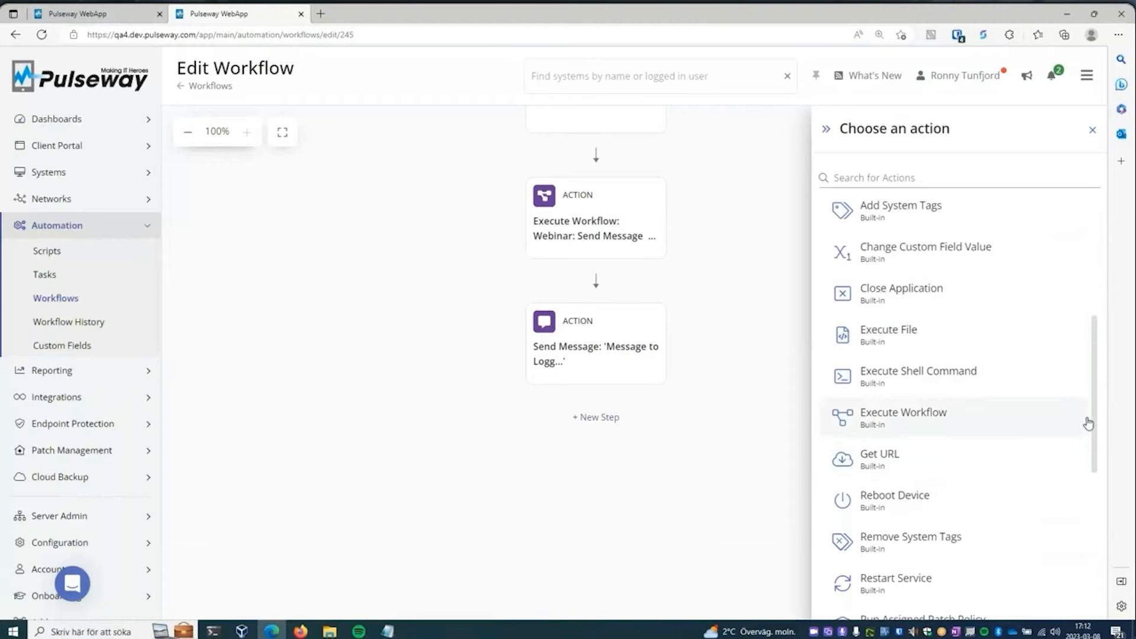
left_click_drag(1095, 419, 1101, 506)
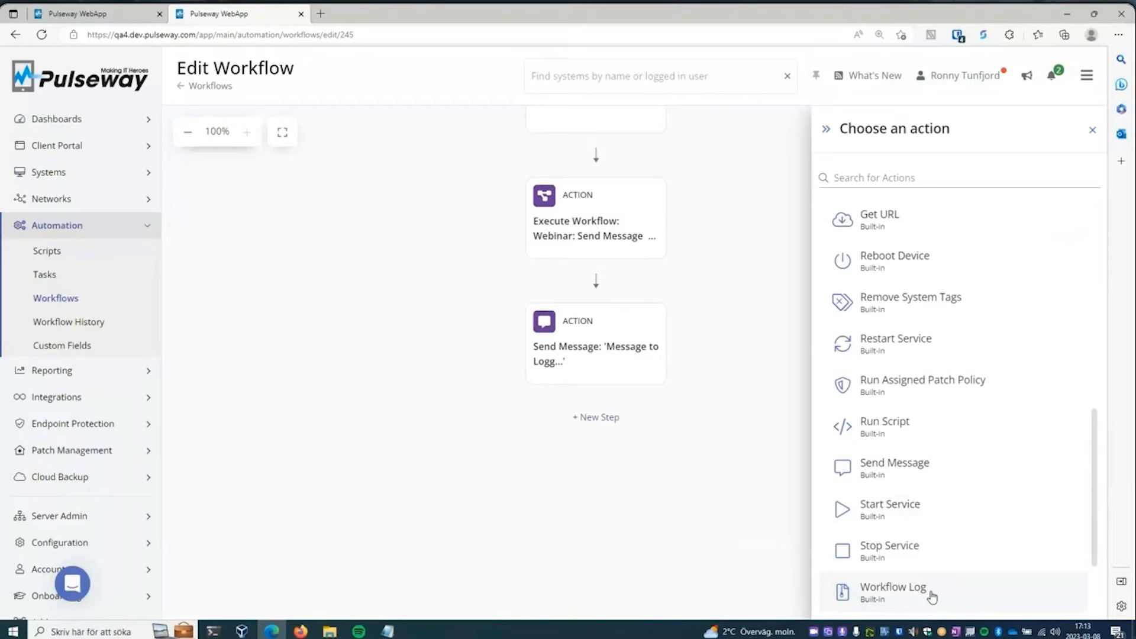
left_click(782, 372)
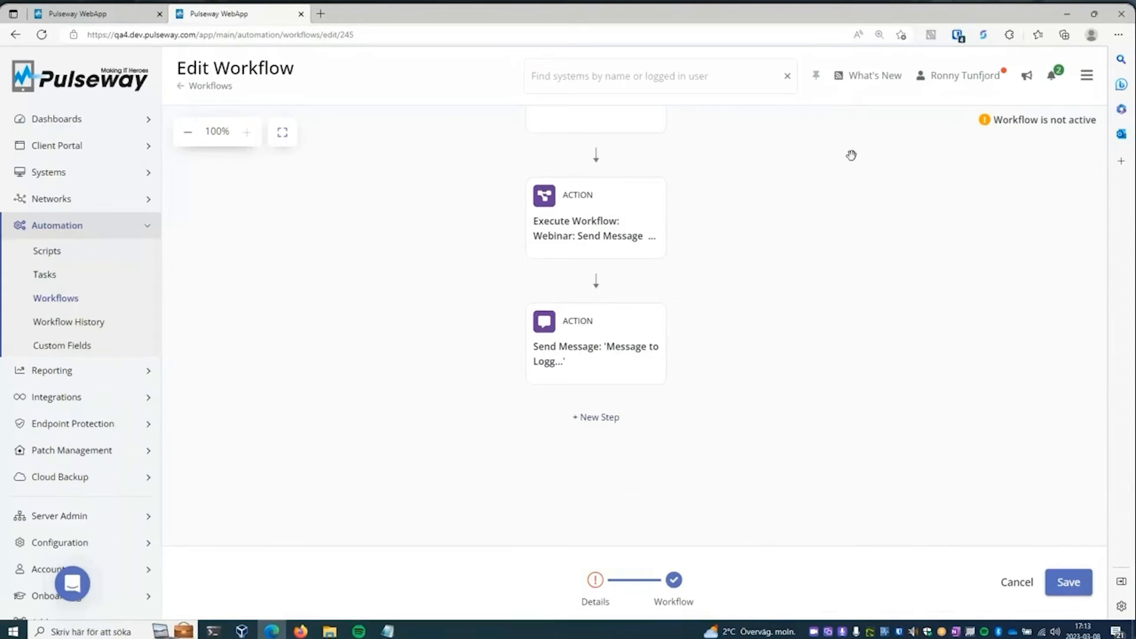
- Inspect the settings of the Close Application action for c:\windows\notepad.exe, including which account executes the command
scroll(820, 151, "up", 15)
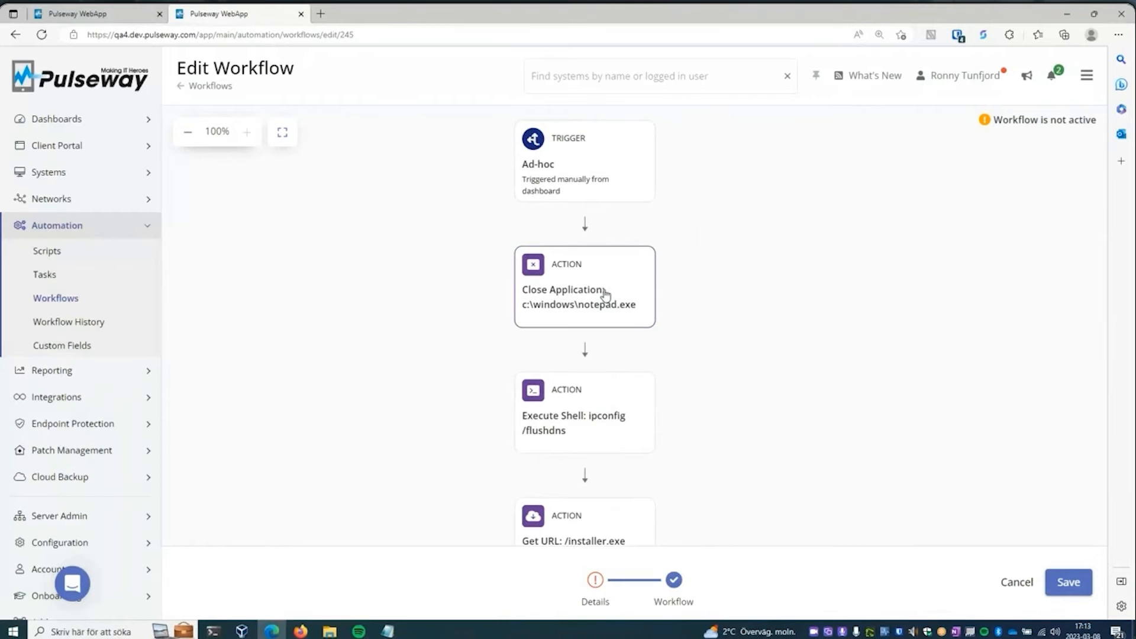
left_click(605, 294)
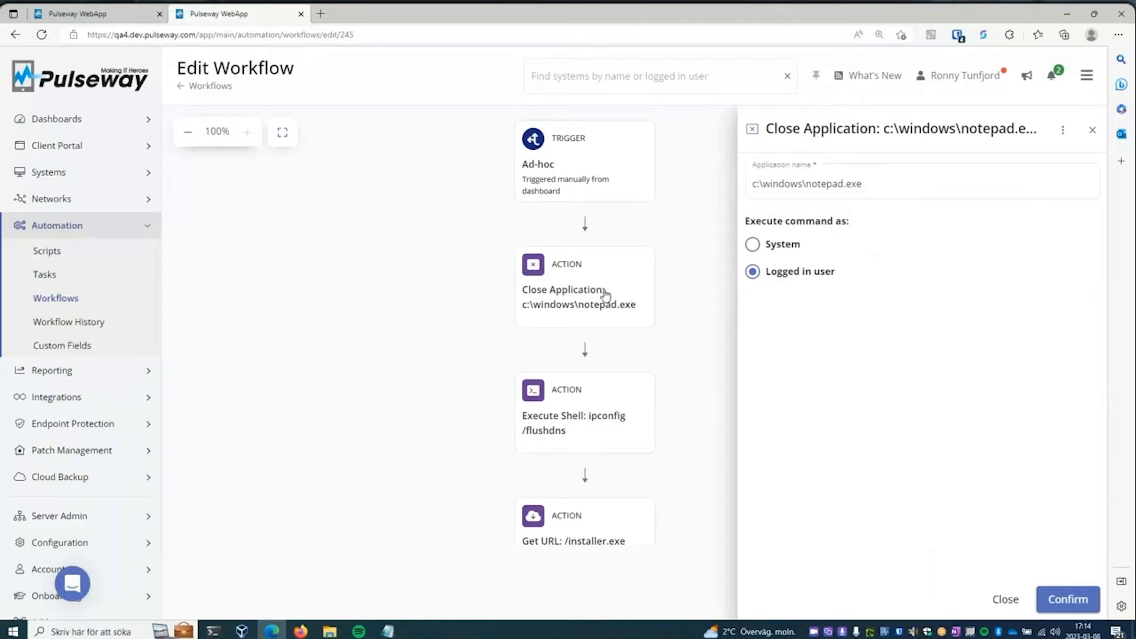
key("Escape")
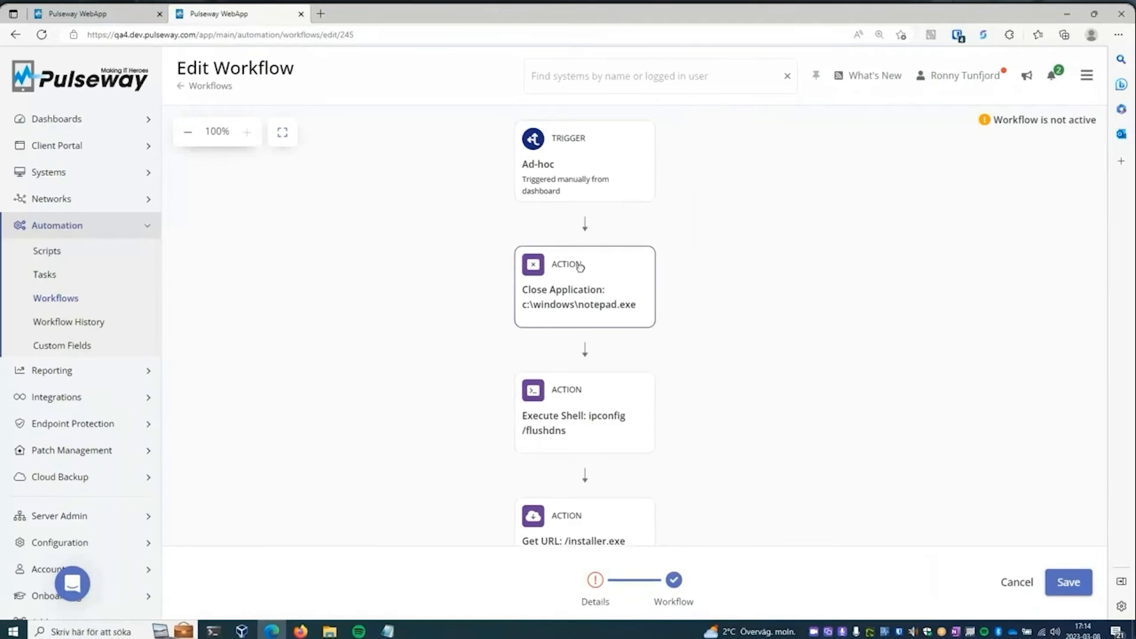
left_click(580, 266)
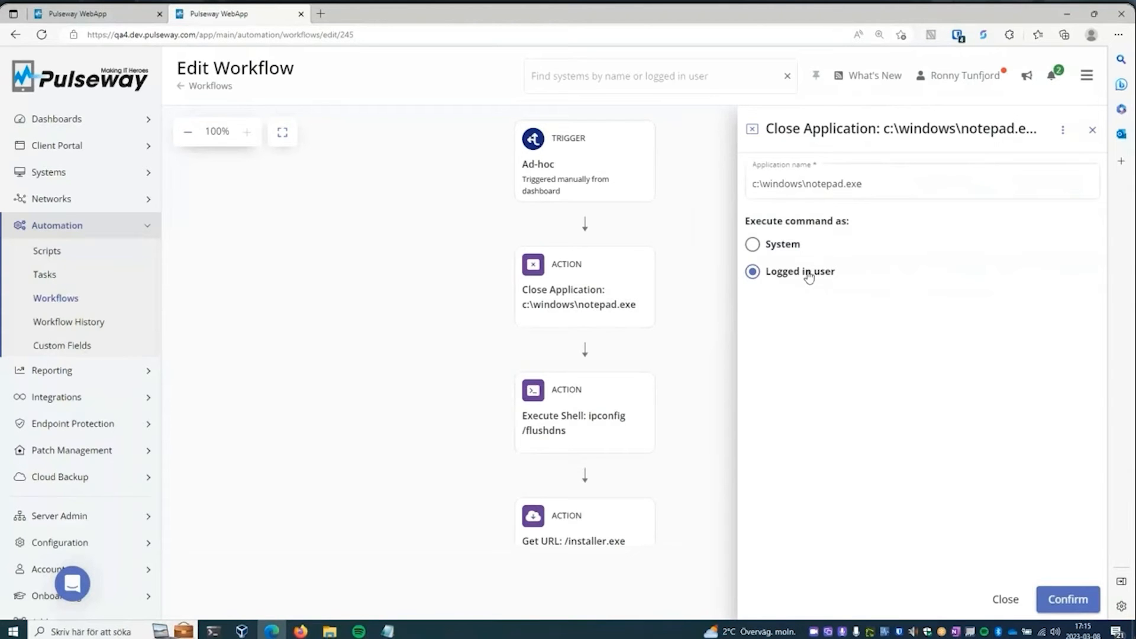
left_click(596, 417)
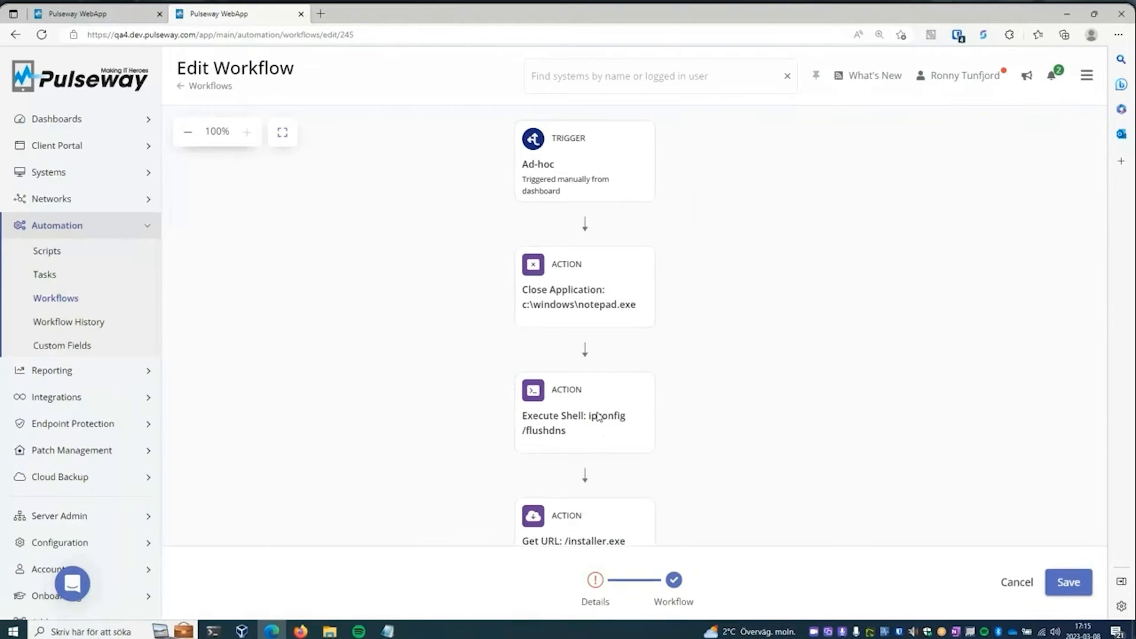
- Inspect the settings of the Execute Shell action for ipconfig /flushdns and the Get URL action for /installer.exe
left_click(595, 414)
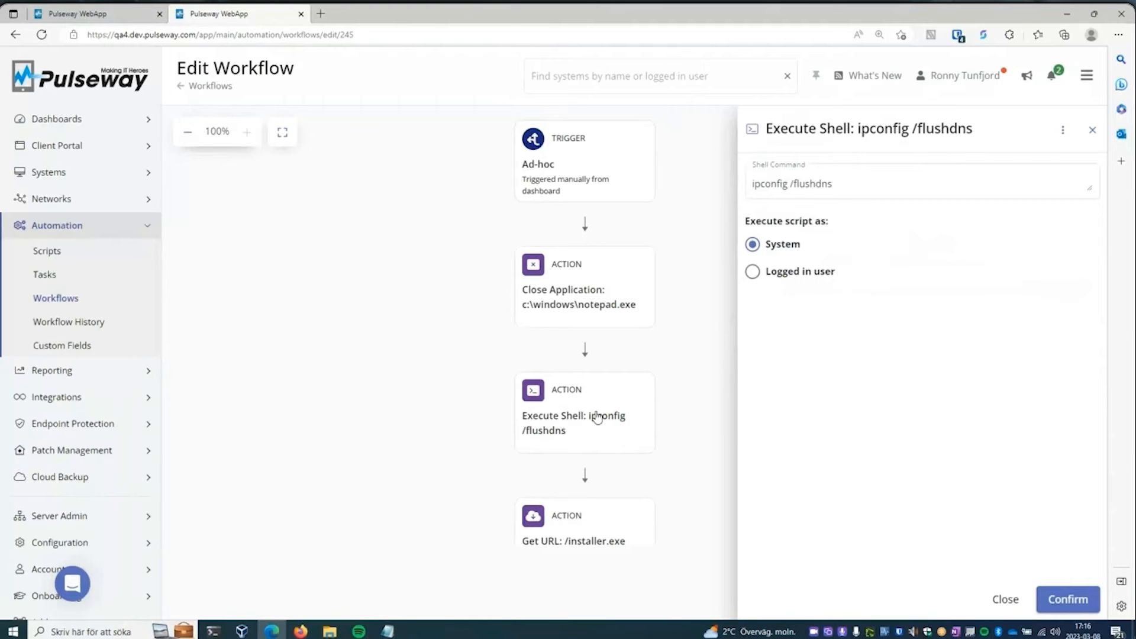
left_click(680, 422)
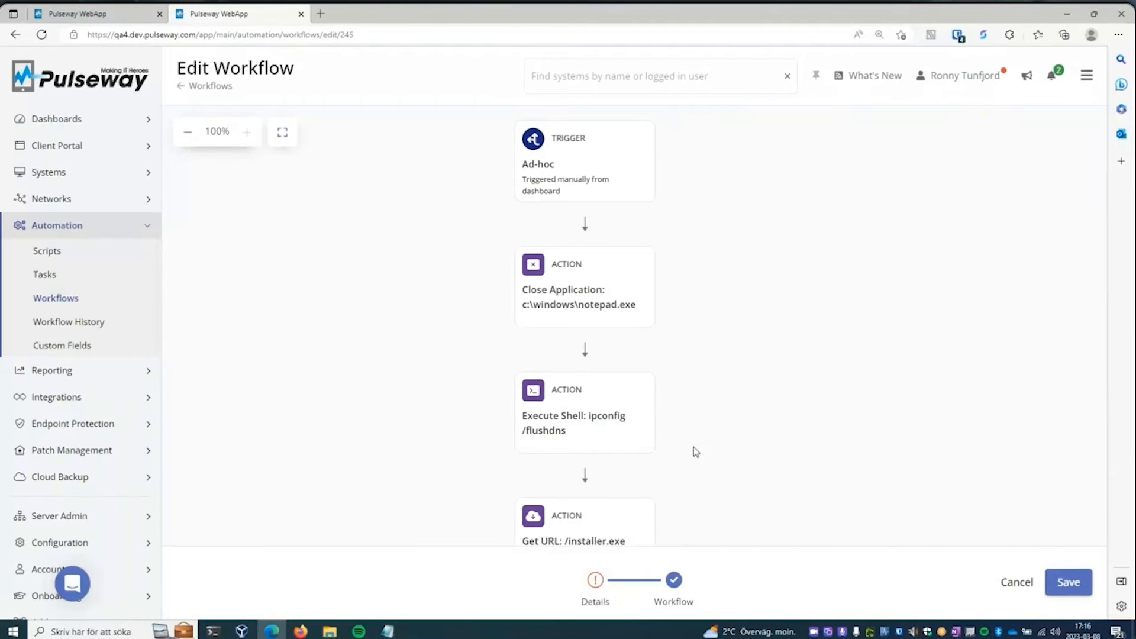
scroll(686, 414, "down", 3)
left_click(593, 377)
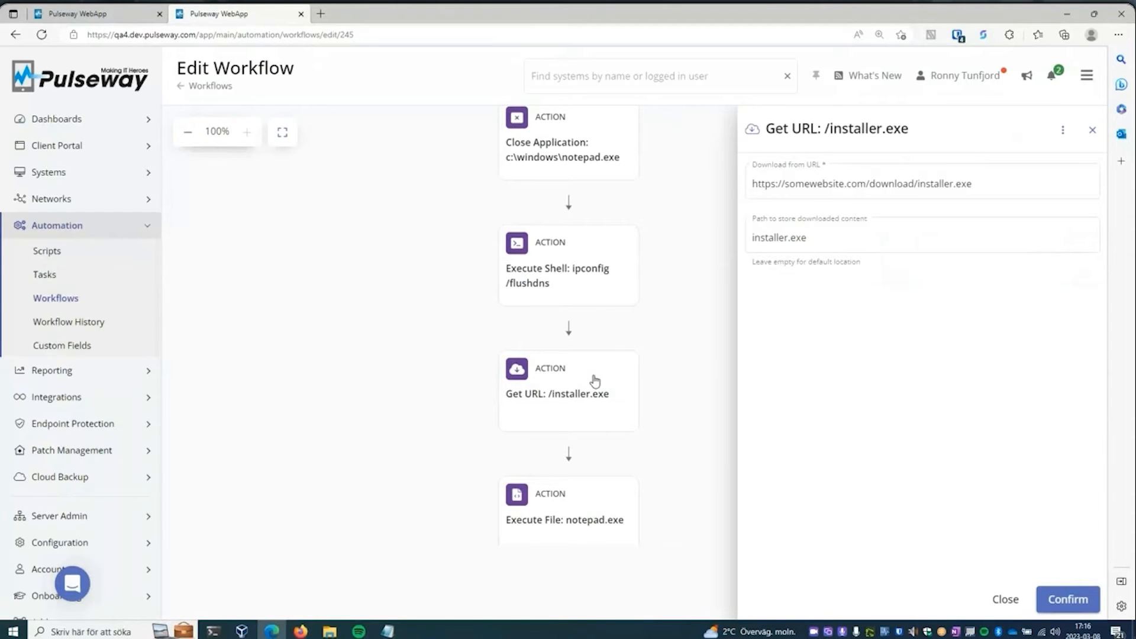
- In the Execute File: notepad.exe action, try msiexec /i as the path to the executable and System as the executing account
left_click(594, 380)
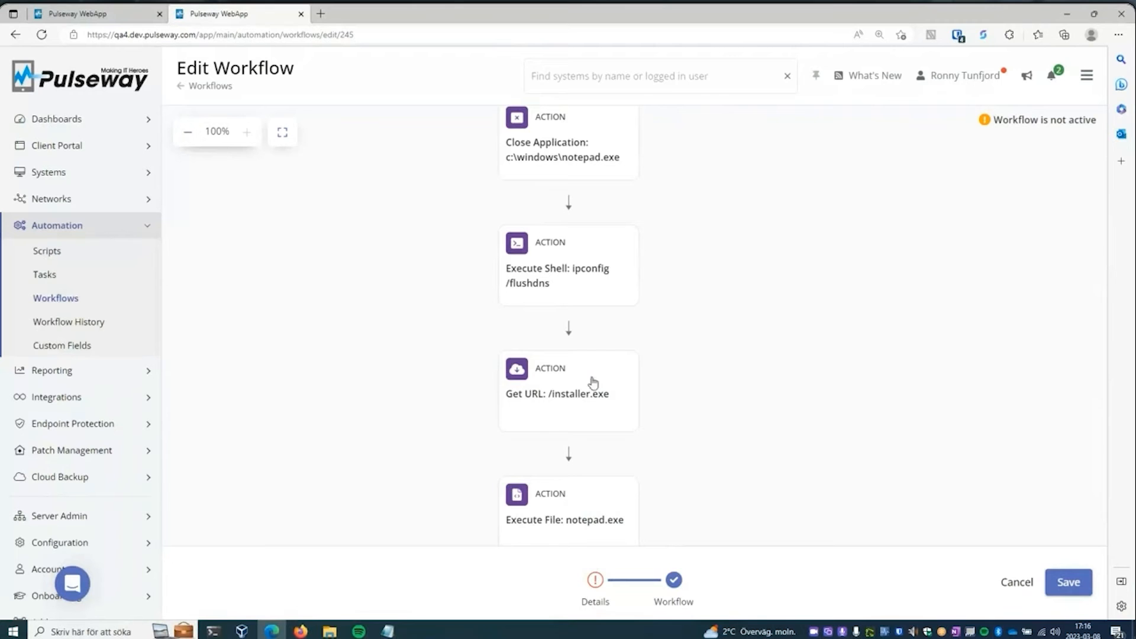
scroll(657, 452, "down", 2)
left_click(573, 422)
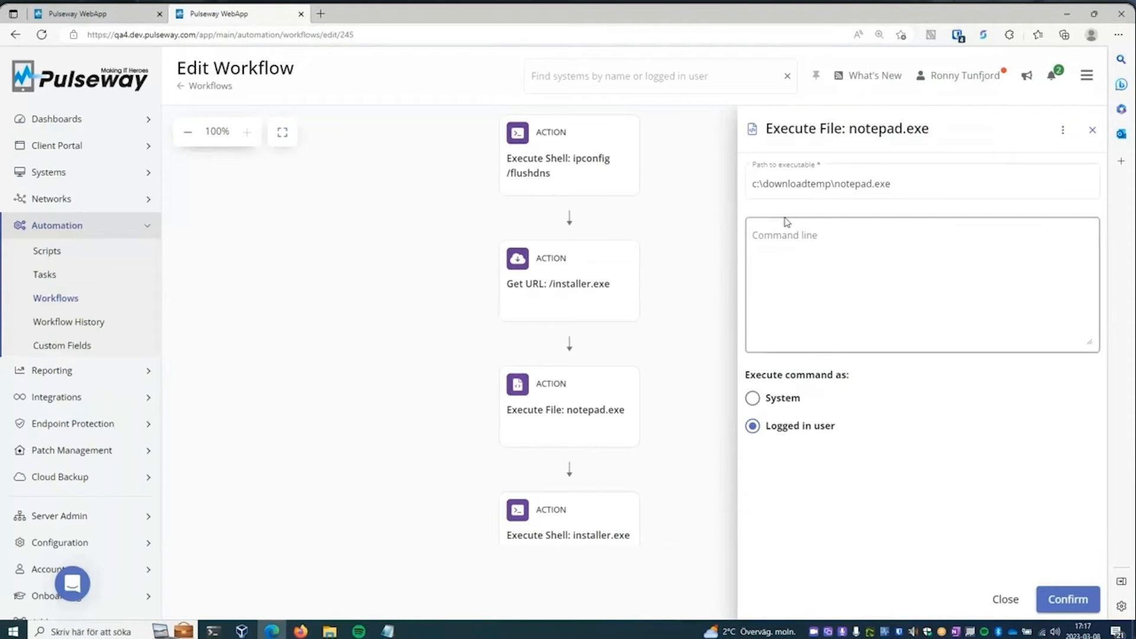
left_click(872, 190)
double_click(843, 184)
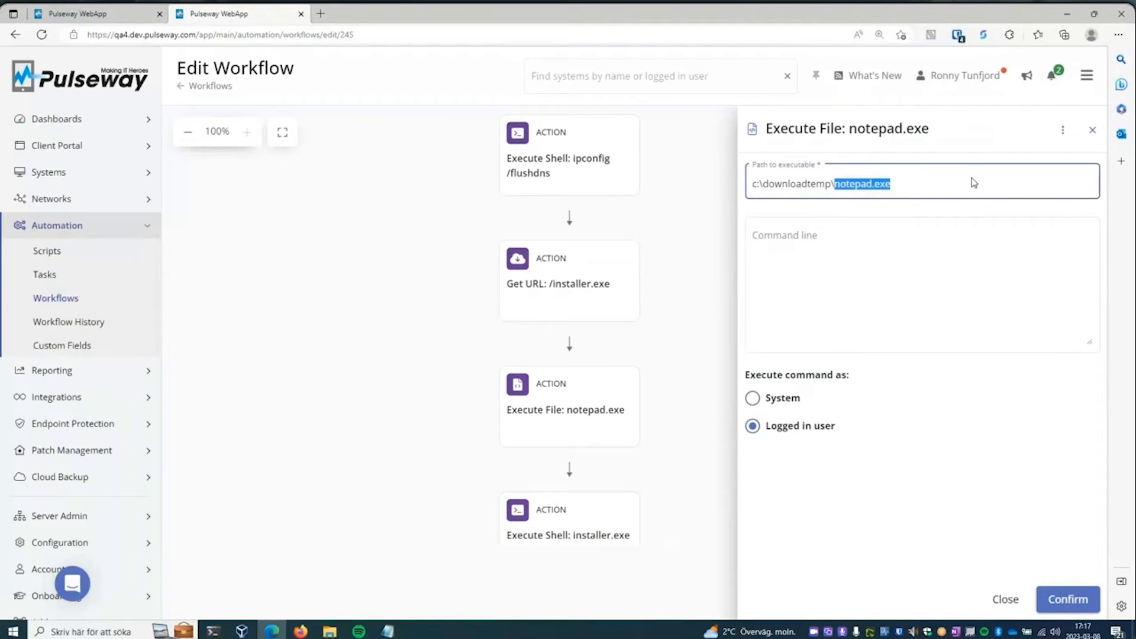
key("BackSpace")
key("BackSpace")
key("BackSpace")
key("BackSpace")
key("BackSpace")
key("BackSpace")
key("BackSpace")
key("BackSpace")
key("BackSpace")
key("BackSpace")
key("BackSpace")
key("BackSpace")
key("BackSpace")
key("BackSpace")
key("BackSpace")
key("BackSpace")
key("BackSpace")
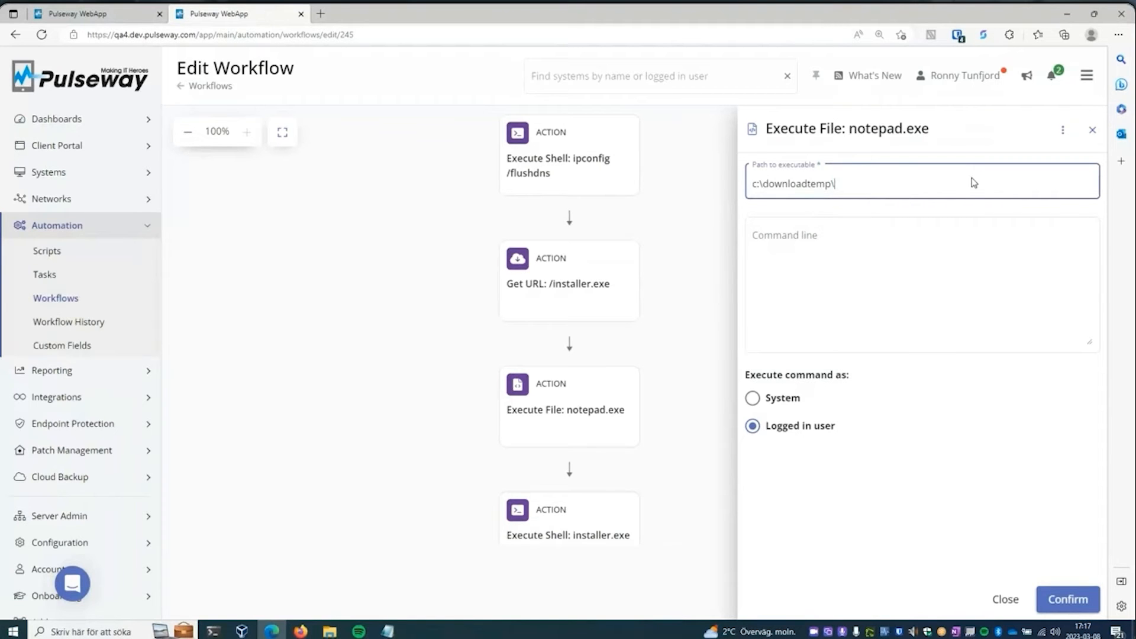
type("msiexec /i")
left_click(753, 398)
- Clear the Execute File action's executable path, enter -silent as its command line, and discard the changes
left_click(806, 191)
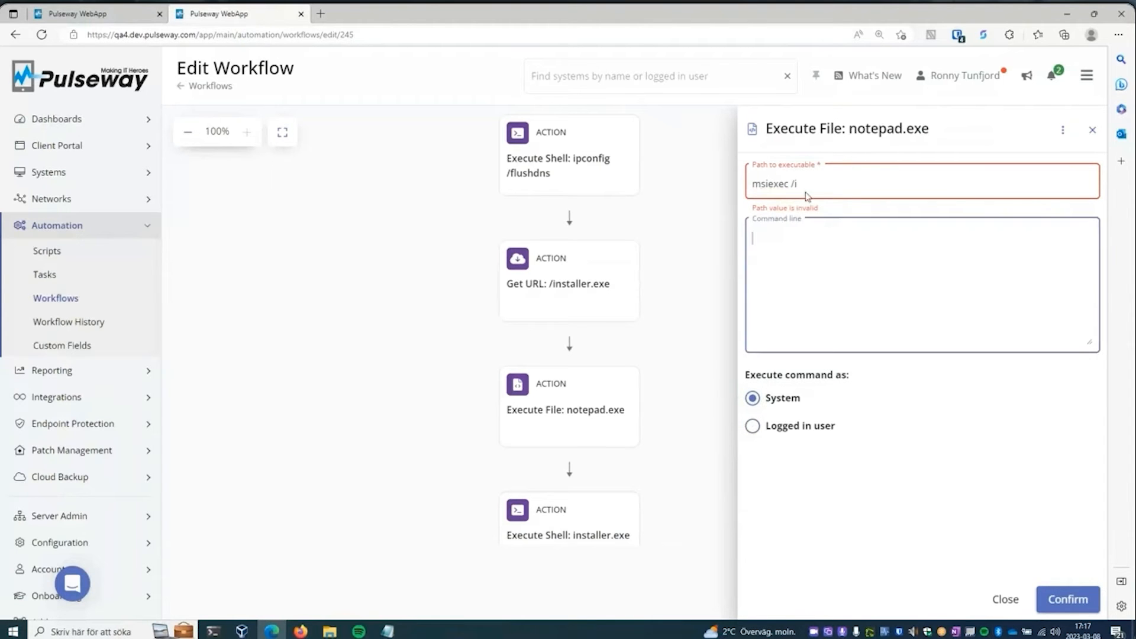
key("ctrl+a")
key("BackSpace")
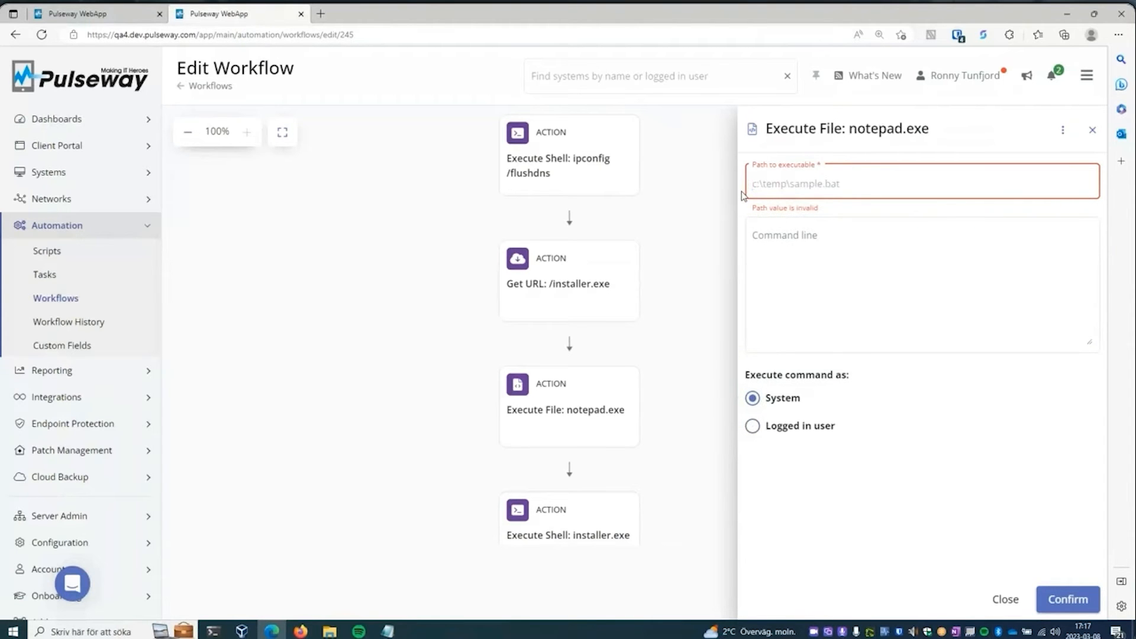
left_click(766, 235)
type("-silent")
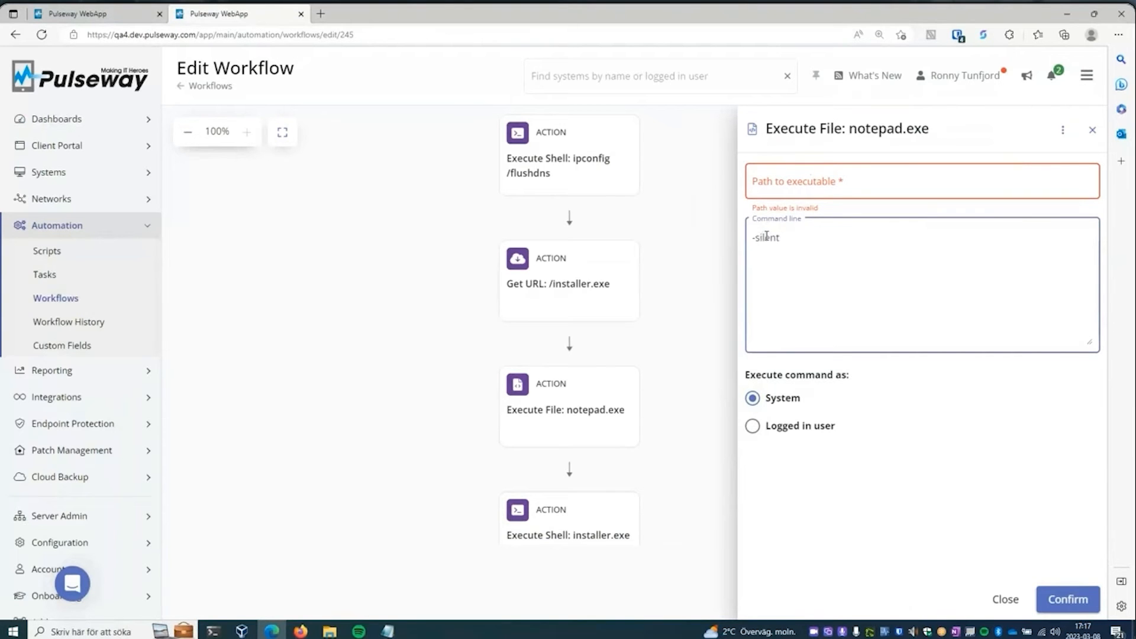
double_click(766, 235)
left_click(787, 179)
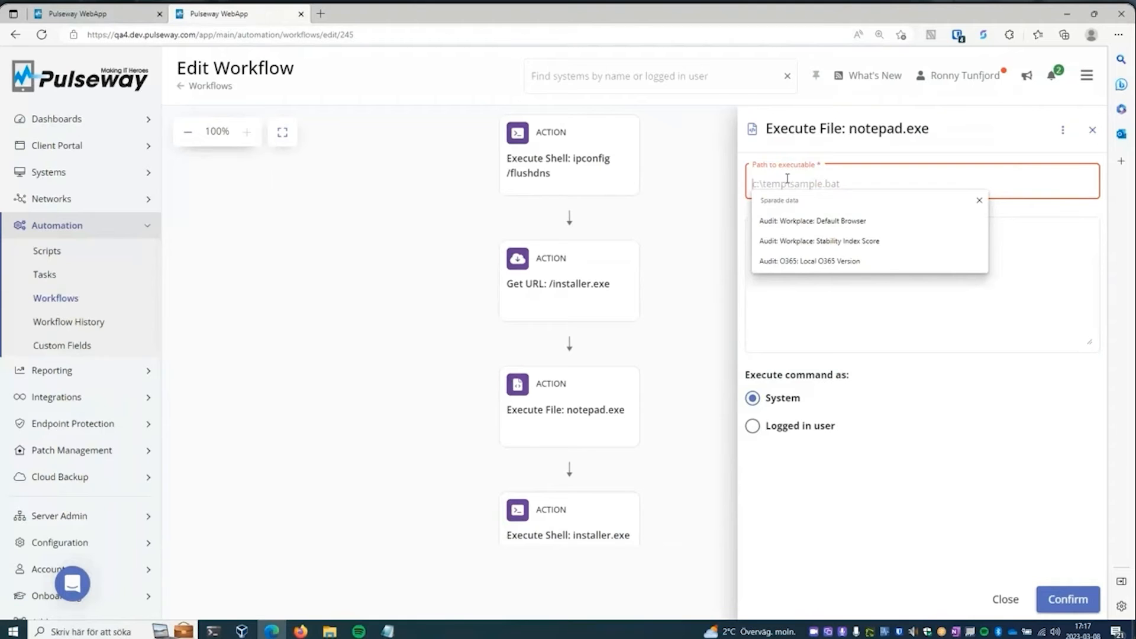
left_click(680, 410)
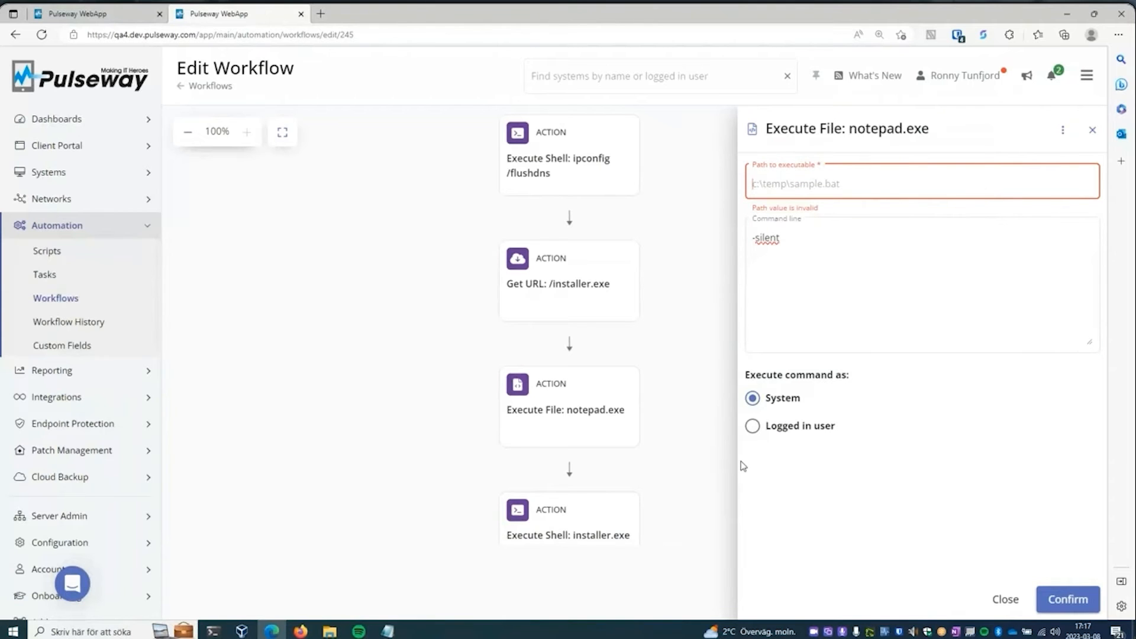
left_click(684, 495)
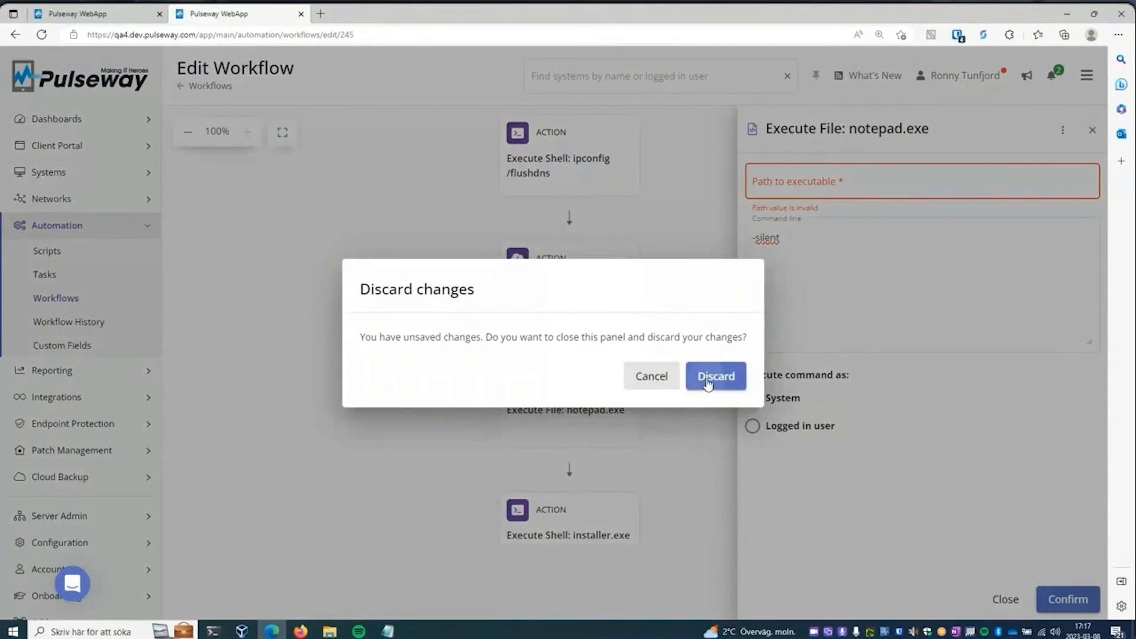
left_click(706, 380)
- Inspect the settings of the Execute Shell: installer.exe -silent action and the reboot timing of the Reboot Device action
scroll(684, 428, "down", 5)
left_click(605, 264)
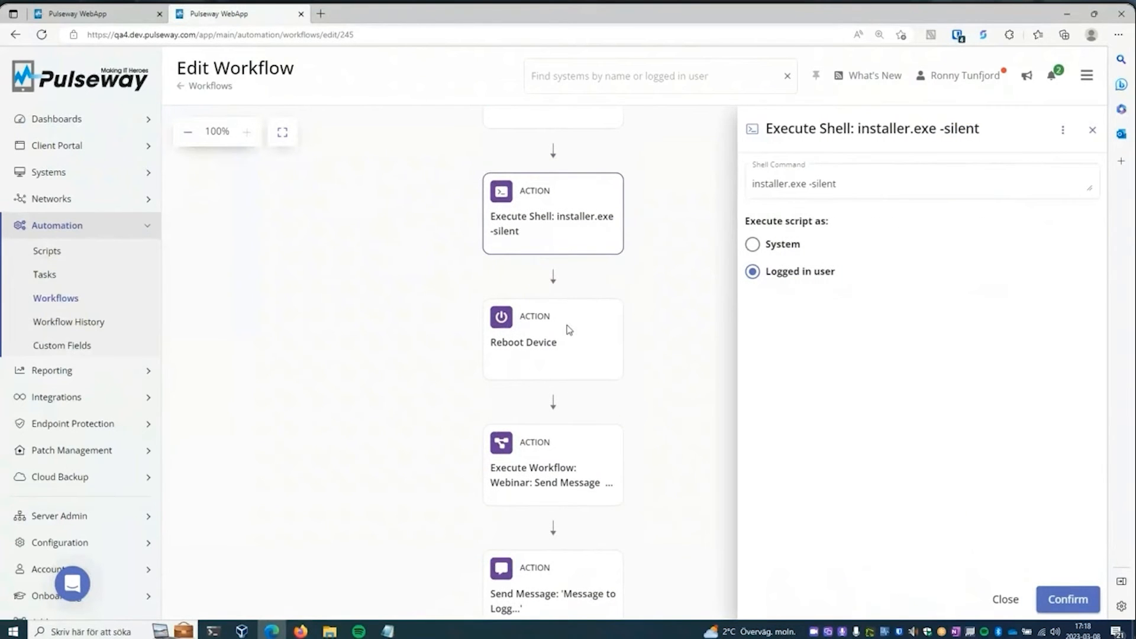
left_click(567, 334)
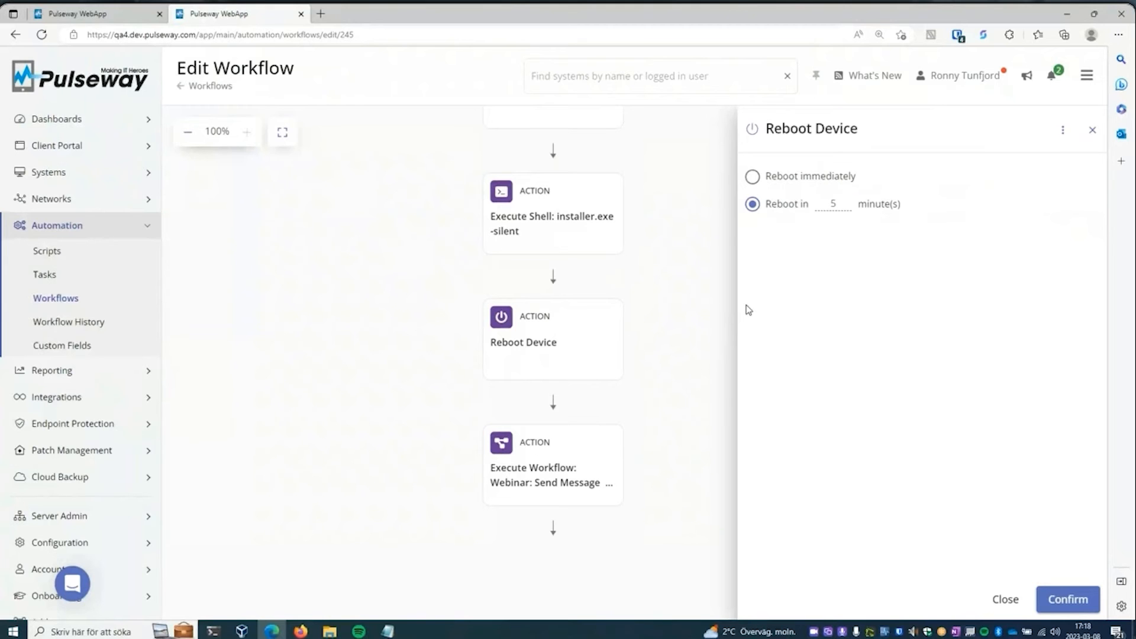
left_click(662, 329)
- Inspect which workflow the Execute Workflow action runs and the message text of the Send Message action
left_click(578, 461)
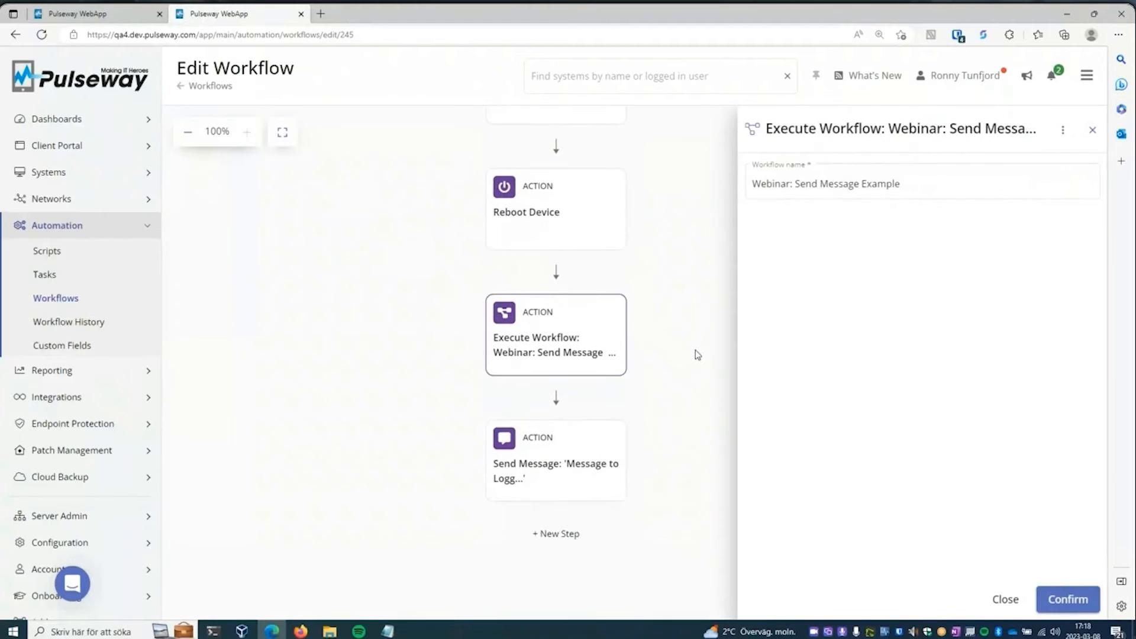
left_click(569, 338)
left_click(562, 341)
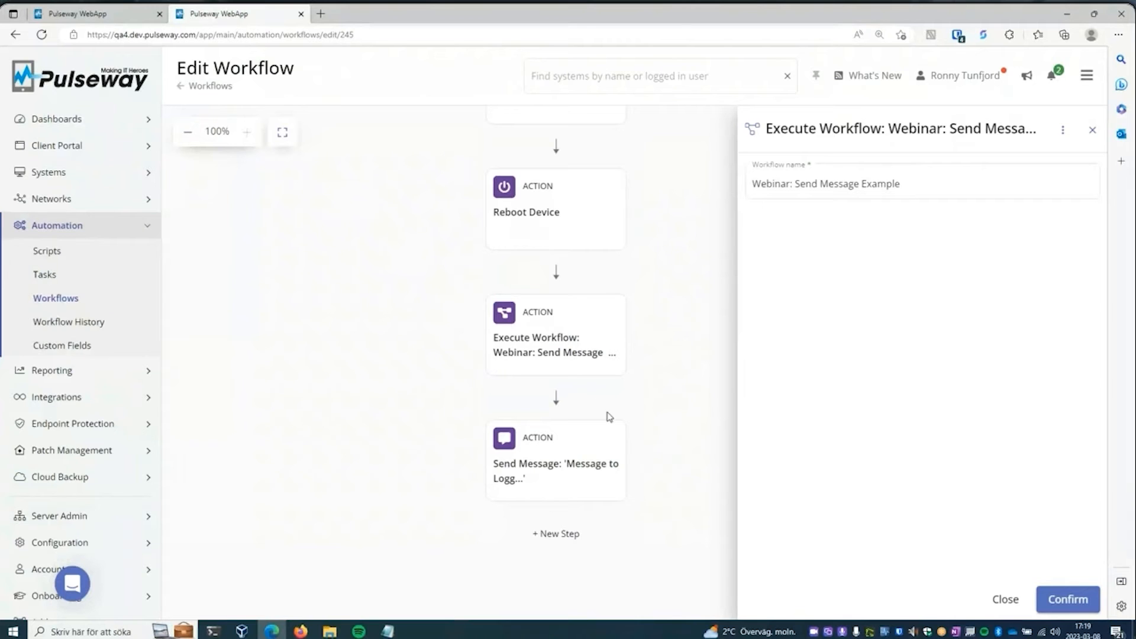
left_click(554, 463)
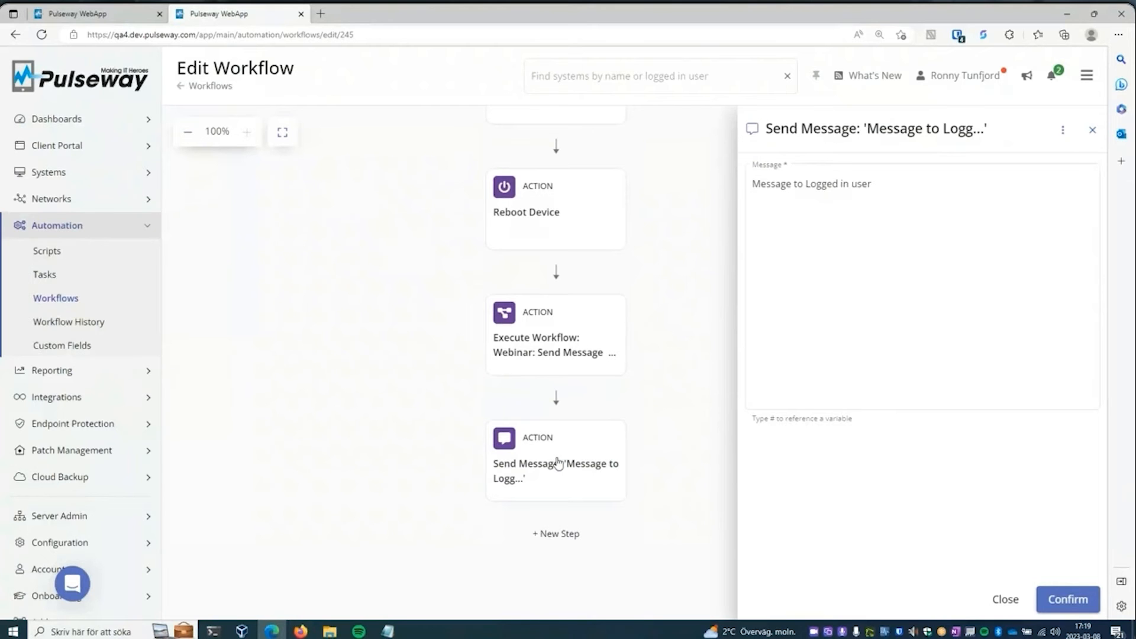
- Clear the Execute Workflow action's workflow name, reselect Webinar: Send Message Example from the available workflows, and leave the action without confirming
left_click(578, 338)
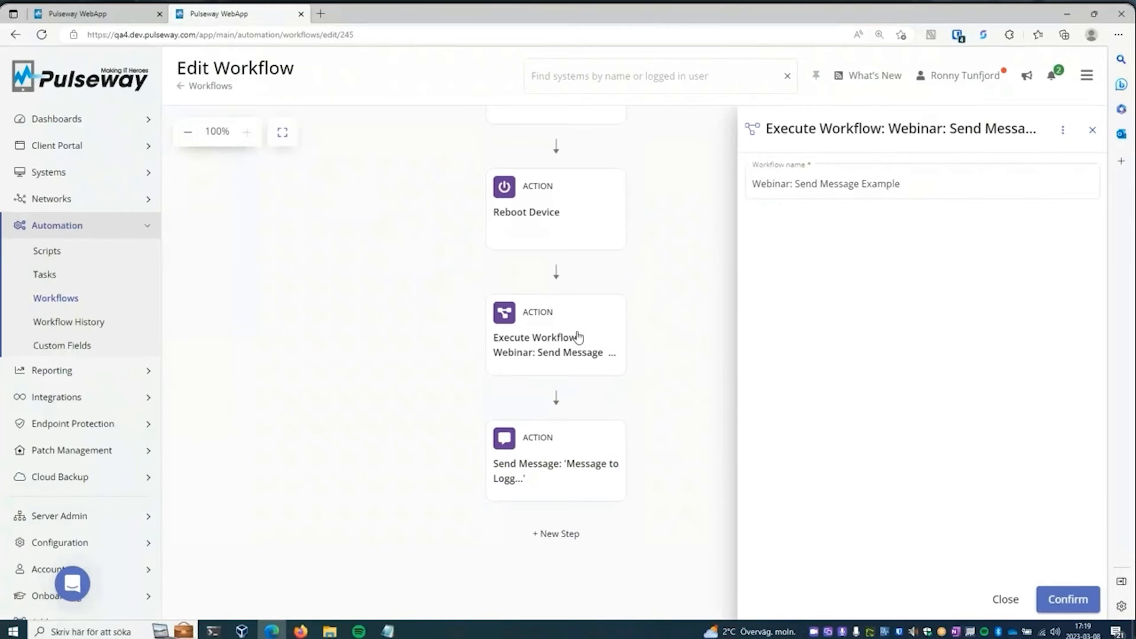
left_click(958, 187)
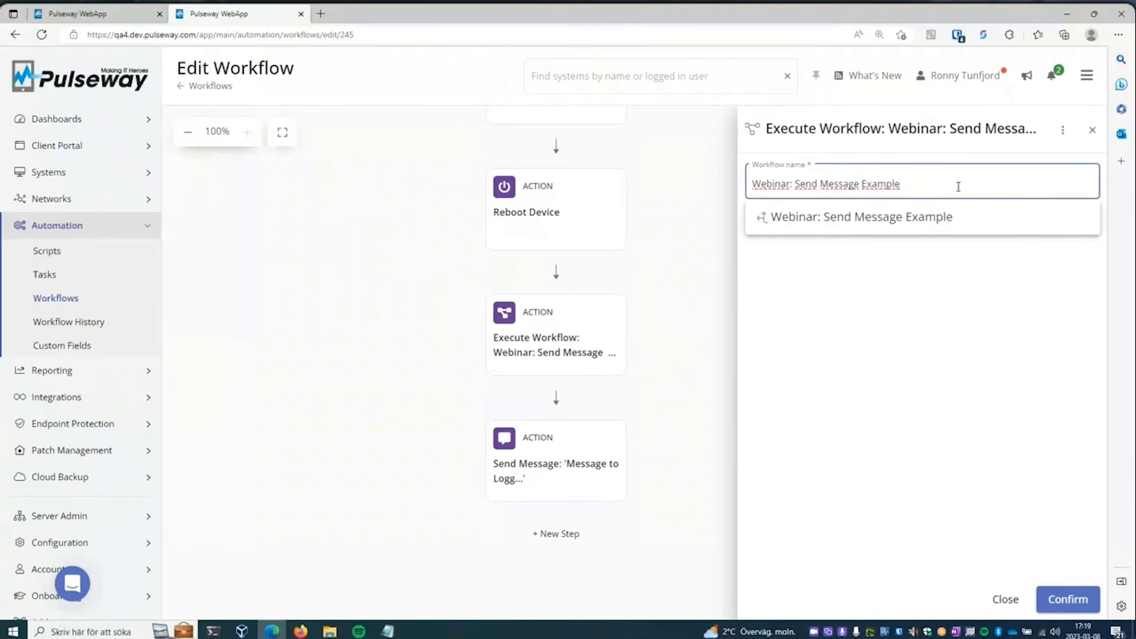
key("ctrl+a")
key("BackSpace")
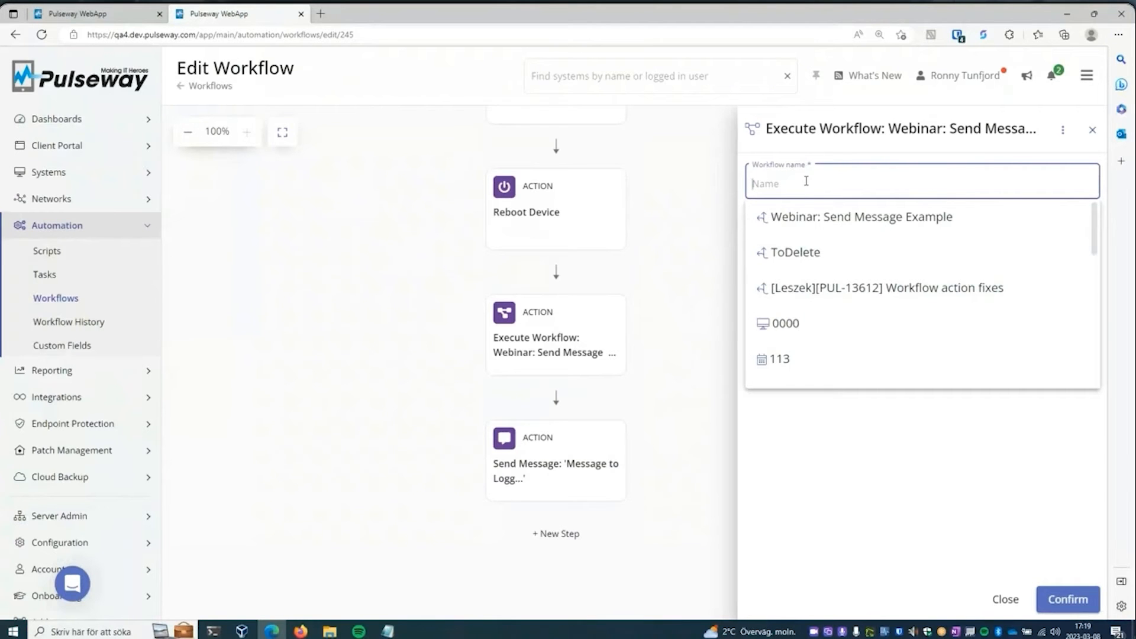
left_click(828, 226)
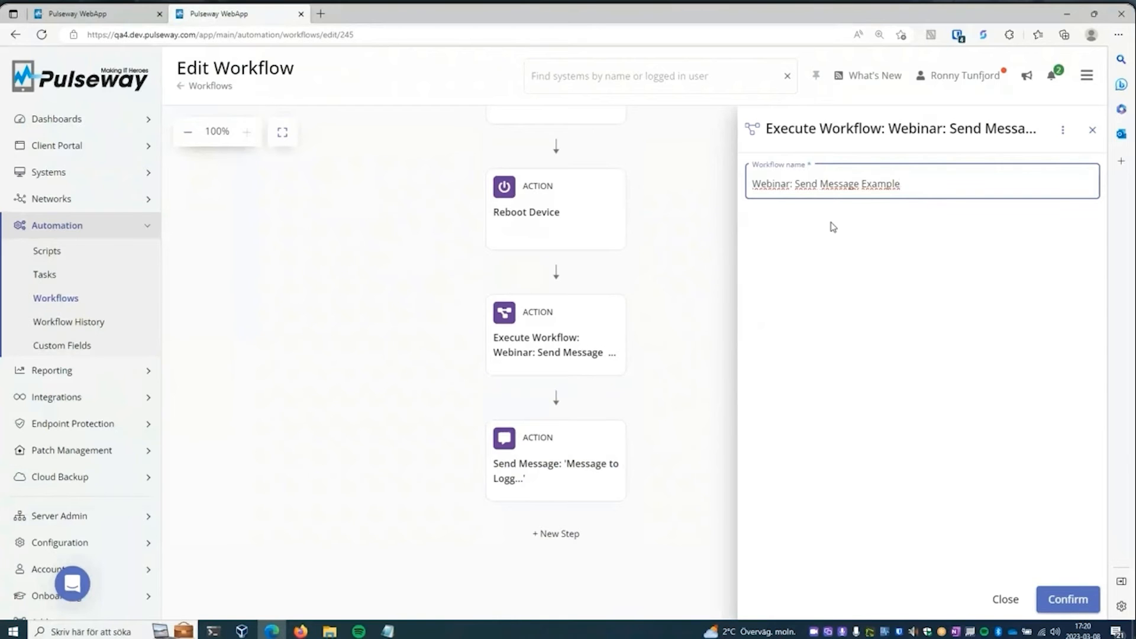
left_click(1008, 596)
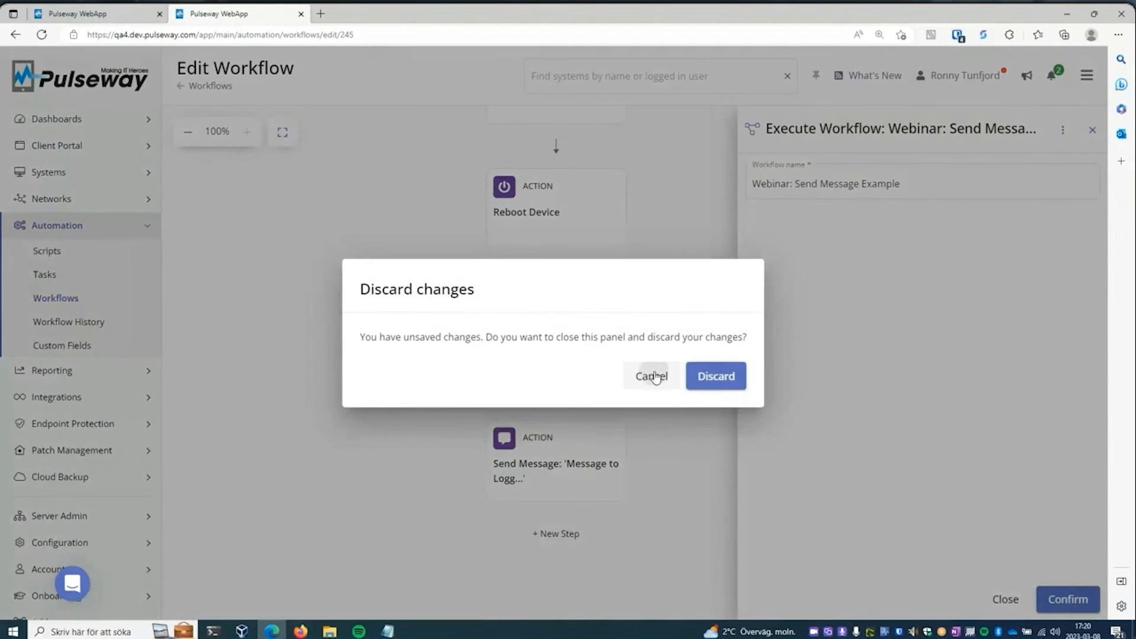
left_click(653, 377)
left_click_drag(687, 375, 670, 352)
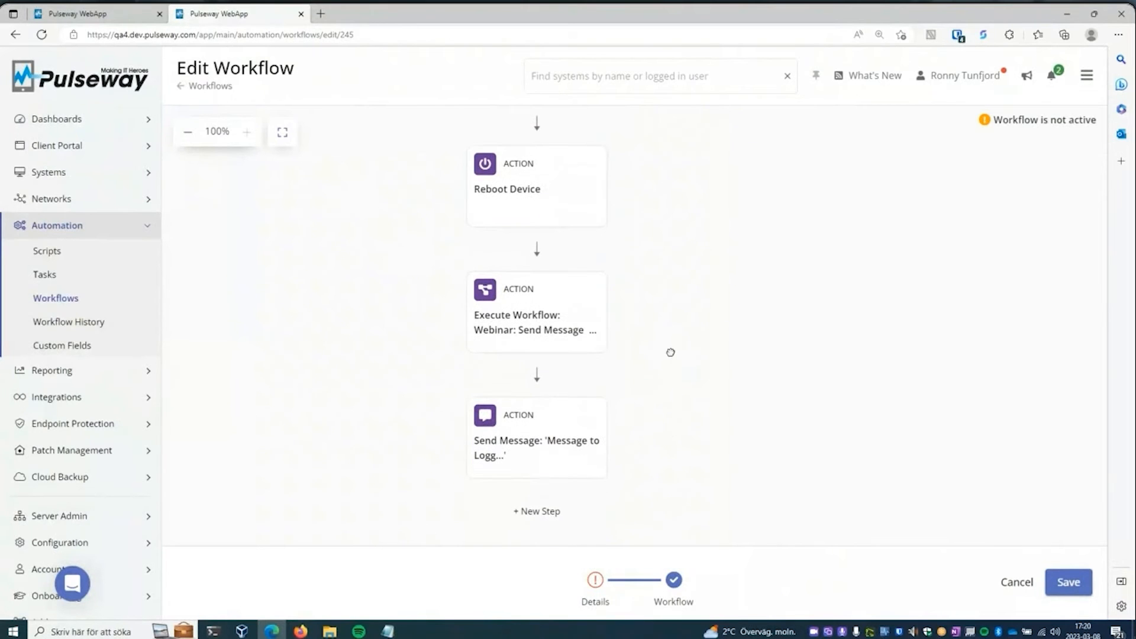
- Examine the Send Message action and the settings of a new Workflow Log action, without adding a step
left_click(548, 449)
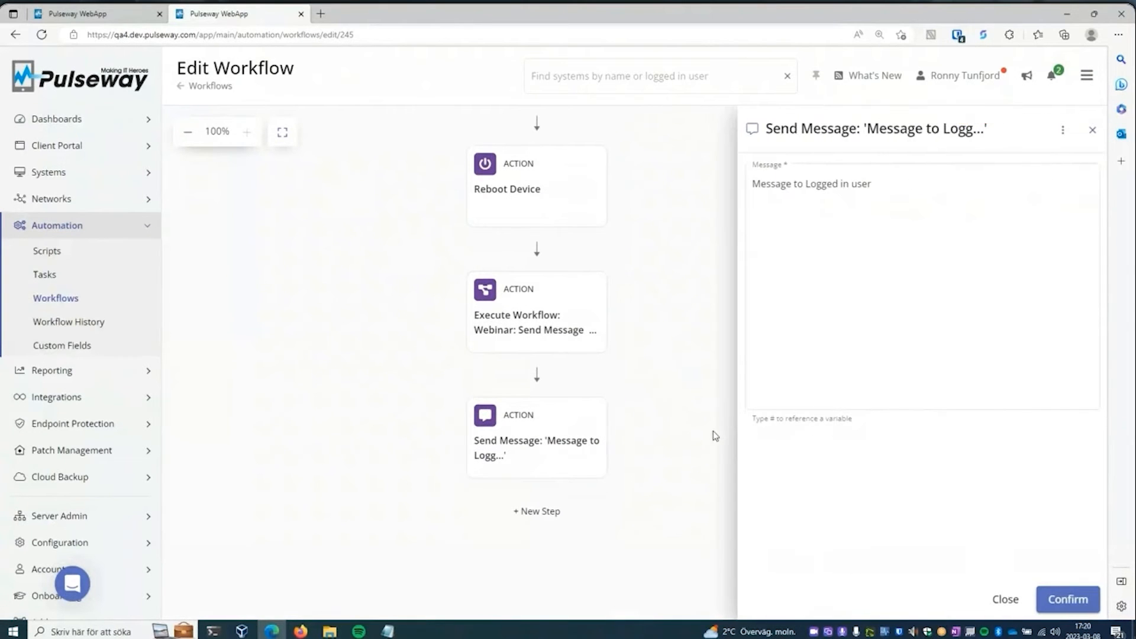
left_click(712, 436)
left_click(541, 511)
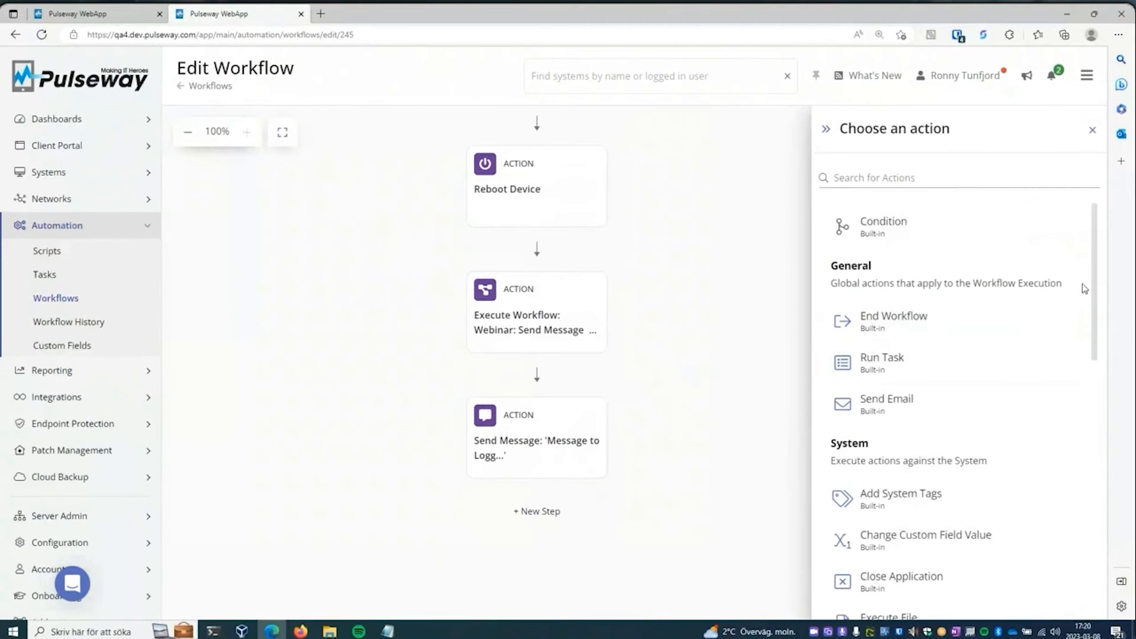
left_click_drag(1096, 286, 1109, 507)
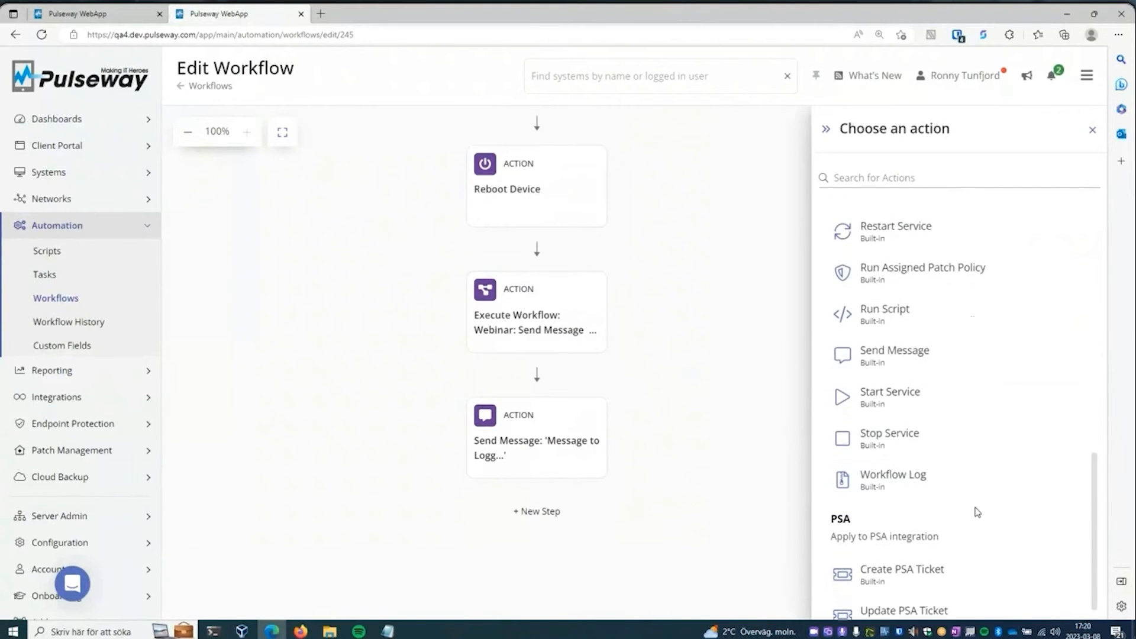
left_click(911, 482)
left_click(809, 314)
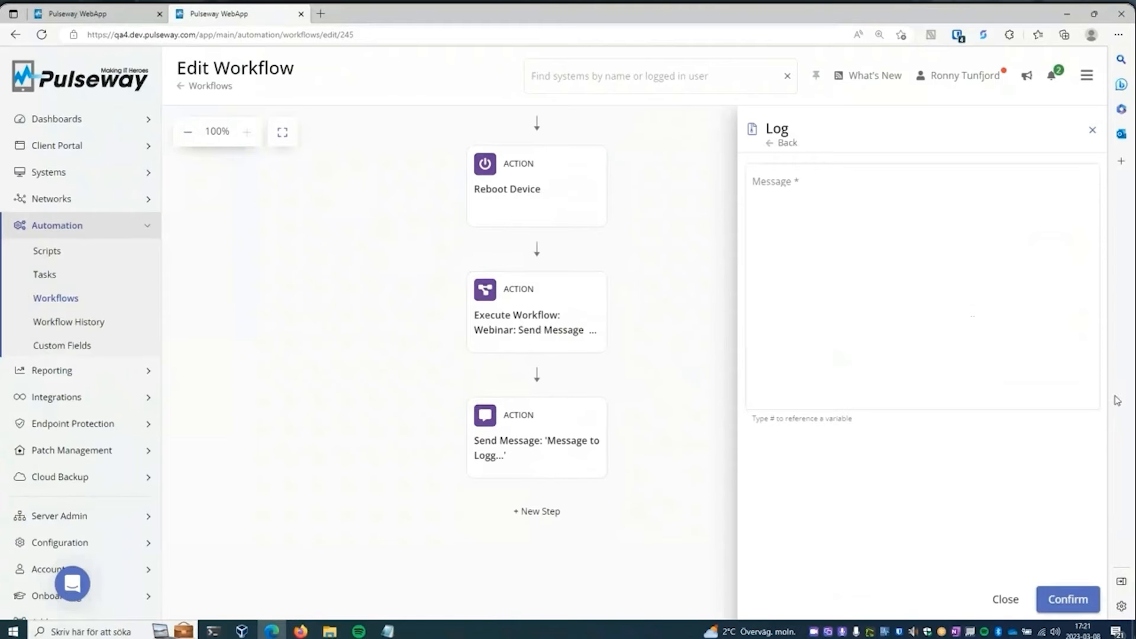
left_click(1003, 599)
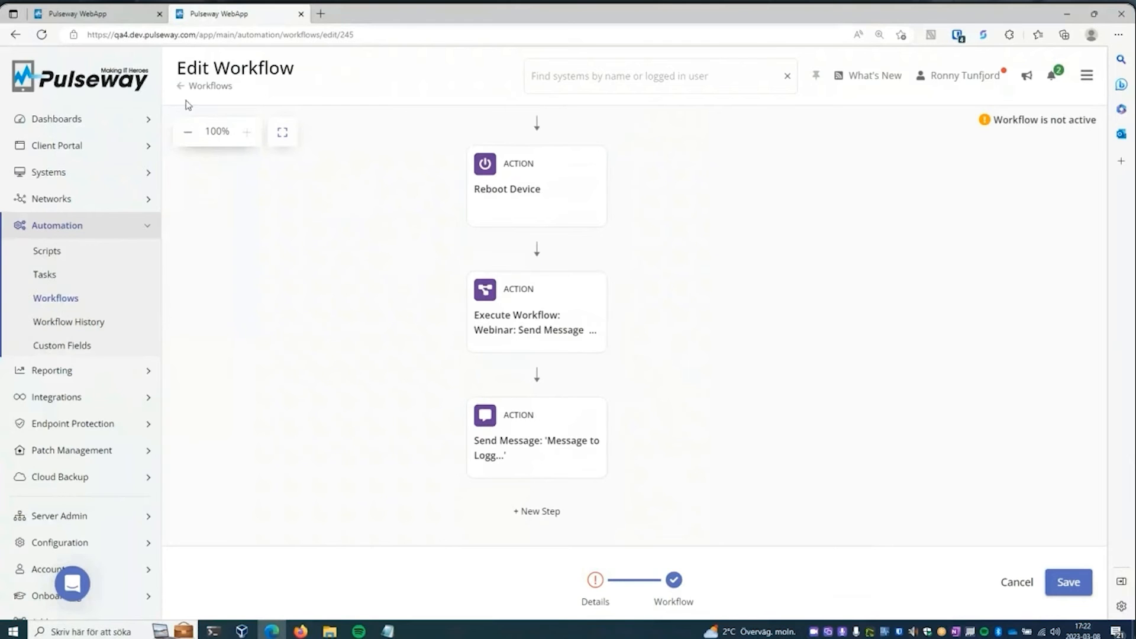
- Switch to File Explorer, open README in PulsewayFullyManagedWorkplace-master, and highlight the service description and install instructions links
left_click(128, 22)
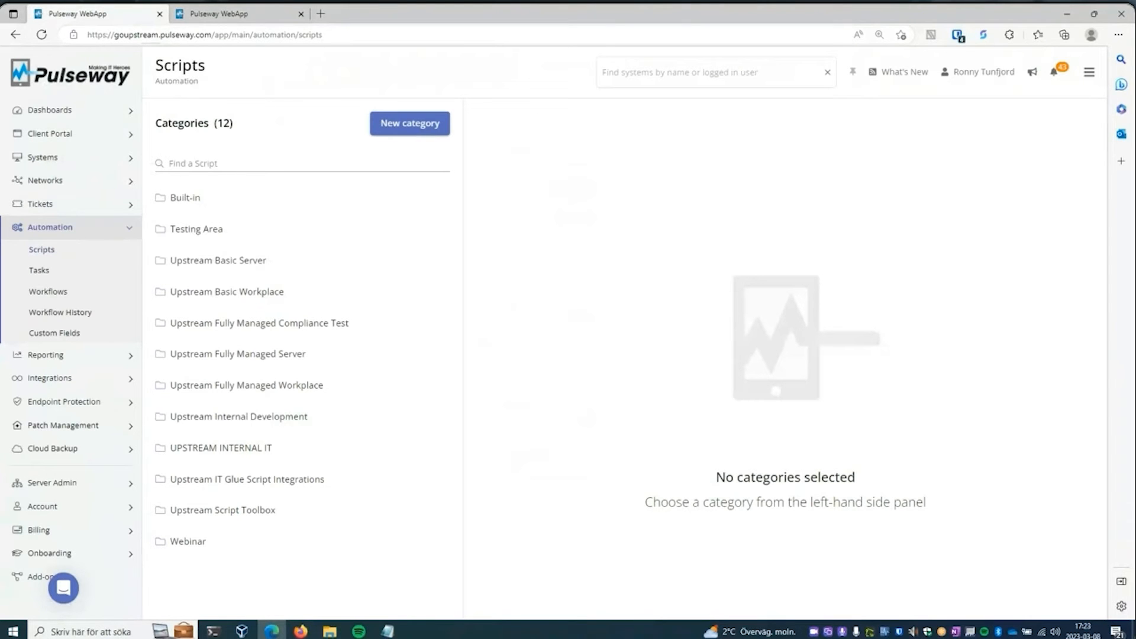
key("alt+Tab")
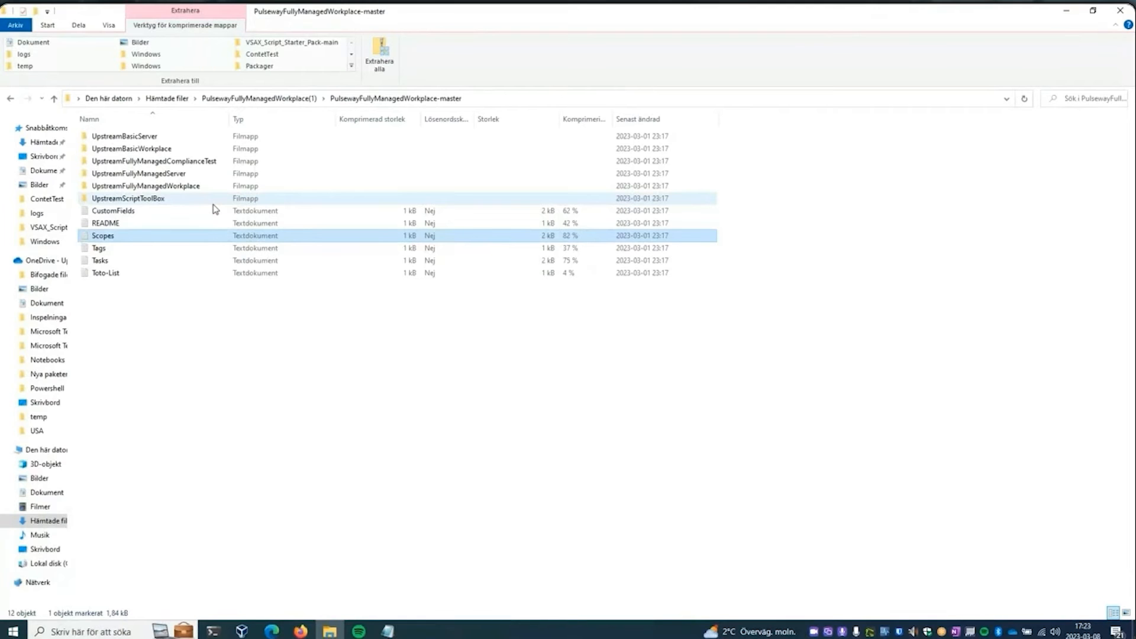
left_click(123, 222)
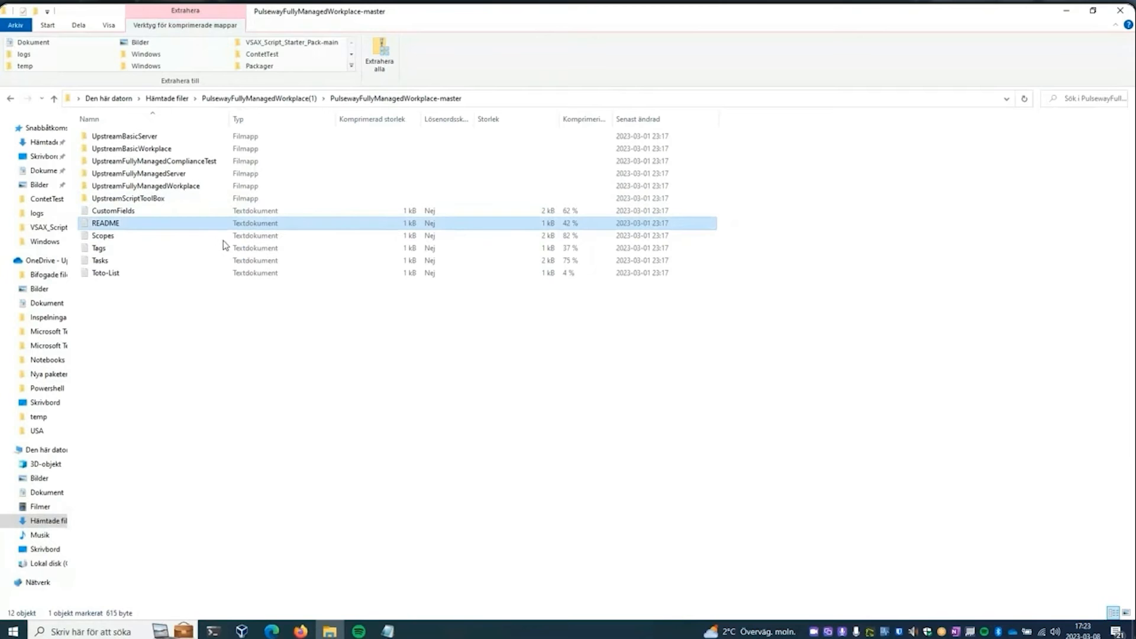
double_click(441, 225)
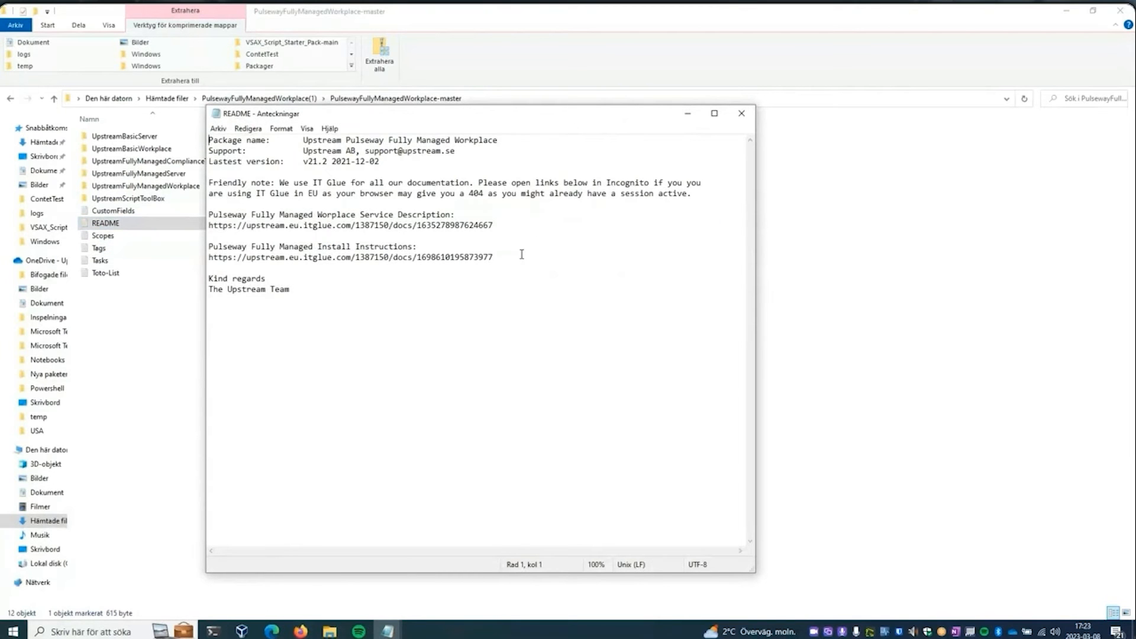
left_click_drag(494, 226, 201, 225)
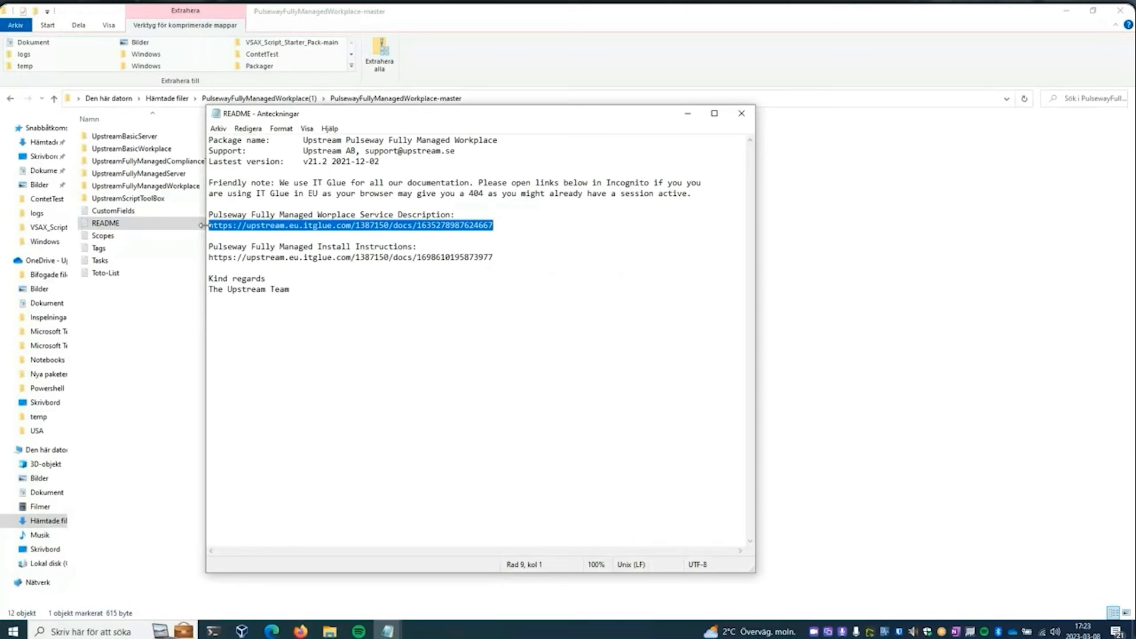
left_click(506, 257)
left_click(208, 260, "shift")
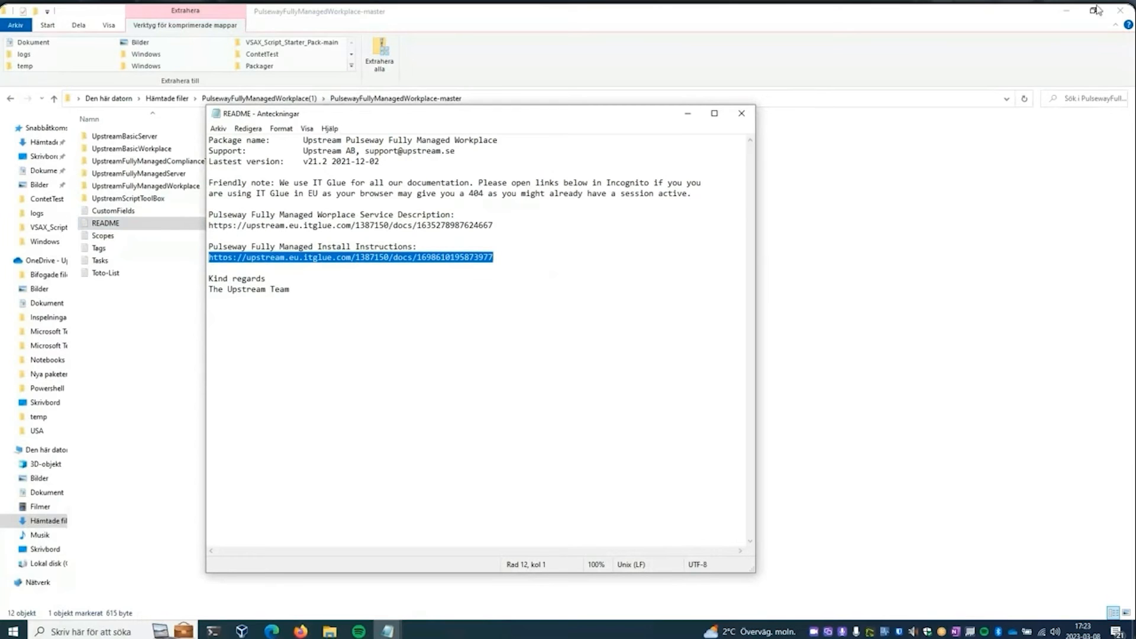
- Switch to the IT Glue documentation in Firefox and read the Basic And Fully Managed Workplace Description, including the Basic Workplace audits
key("alt+Tab")
left_click_drag(1130, 44, 387, 46)
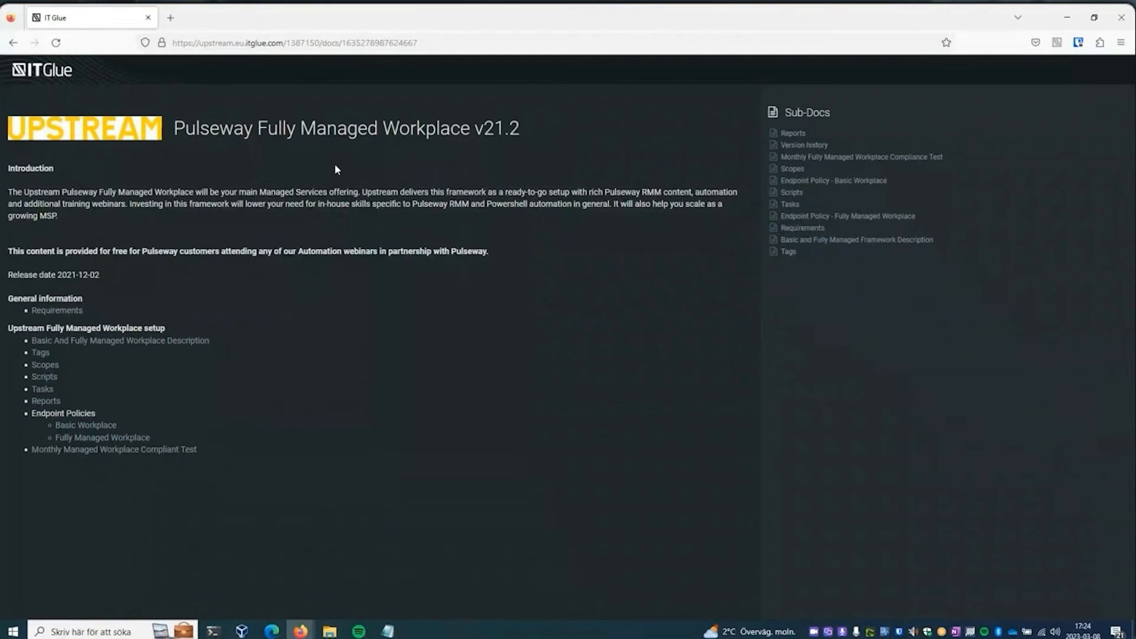
left_click(134, 344)
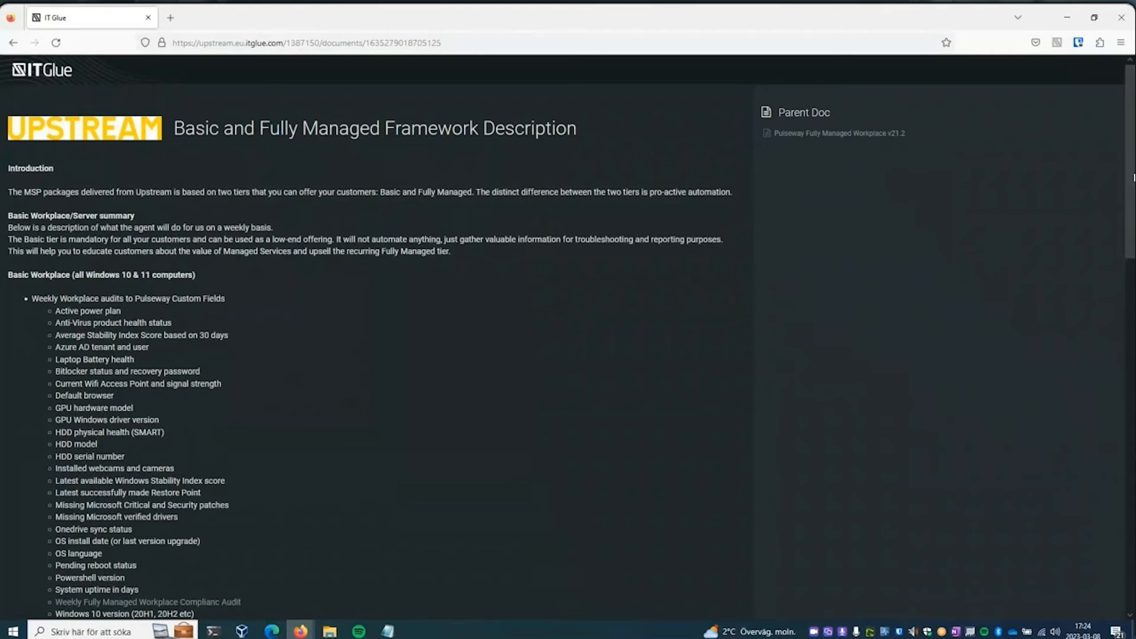
scroll(1132, 231, "down", 5)
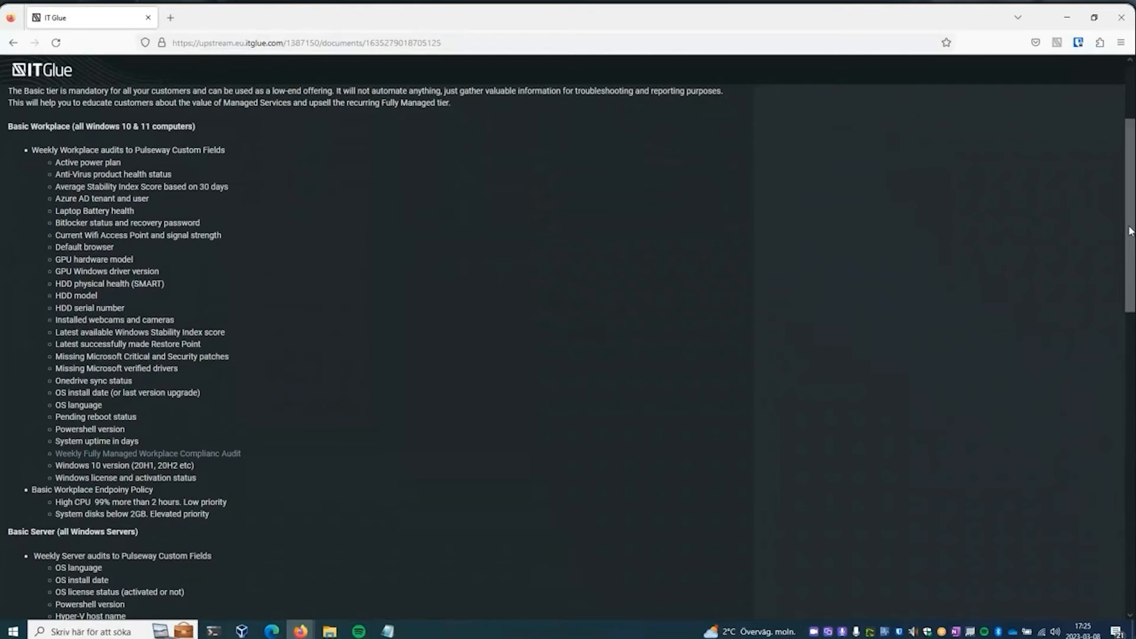
- Read the remaining Basic Workplace and Basic Server audits in the description, and return to the Pulseway WebApp in Edge
left_click_drag(1128, 231, 1129, 250)
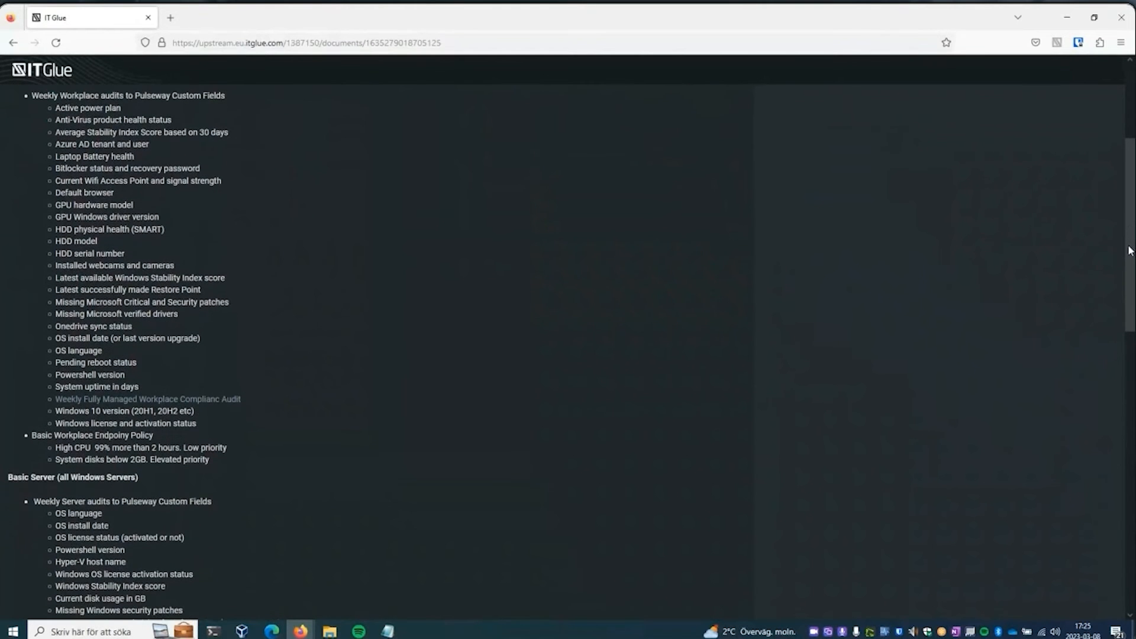
left_click_drag(1128, 250, 1131, 283)
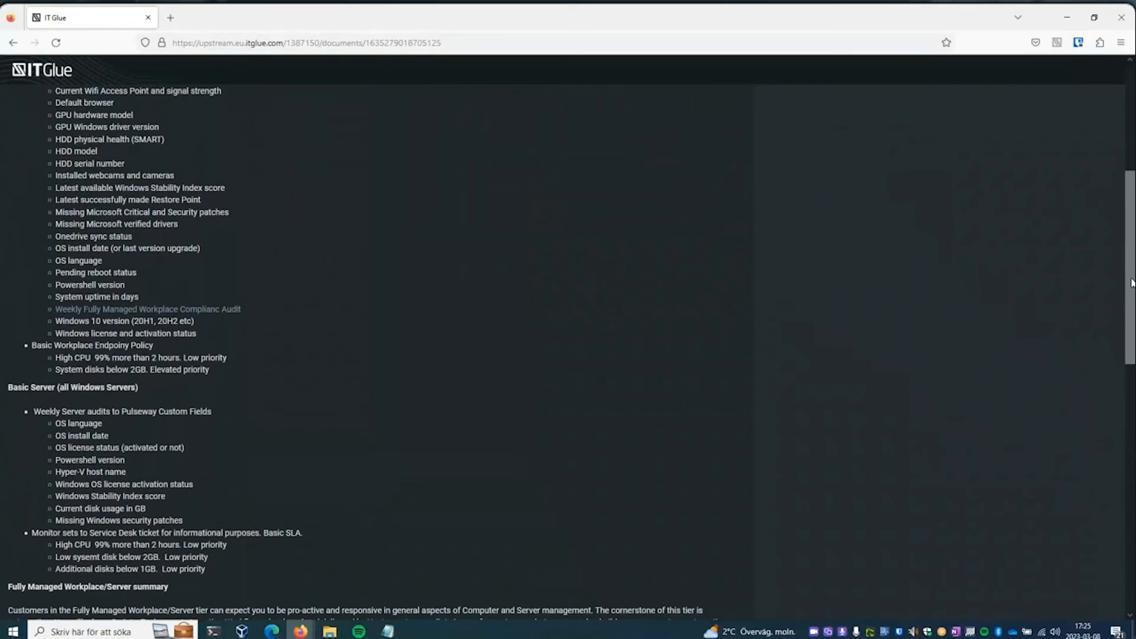
left_click(1068, 22)
left_click(1070, 8)
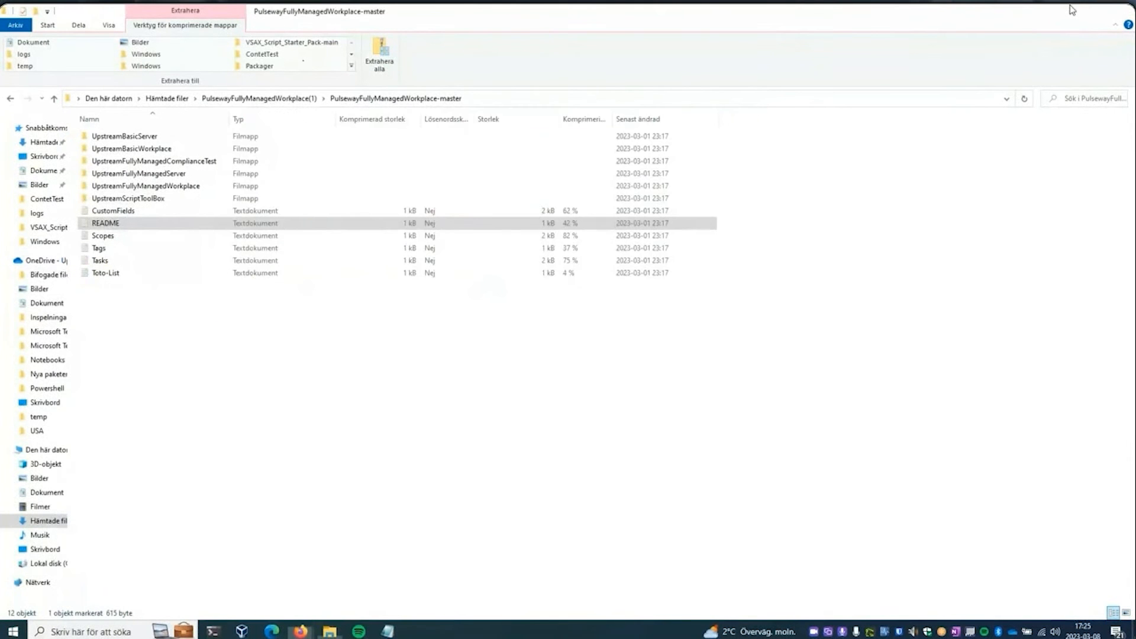
left_click(1069, 10)
left_click(681, 114)
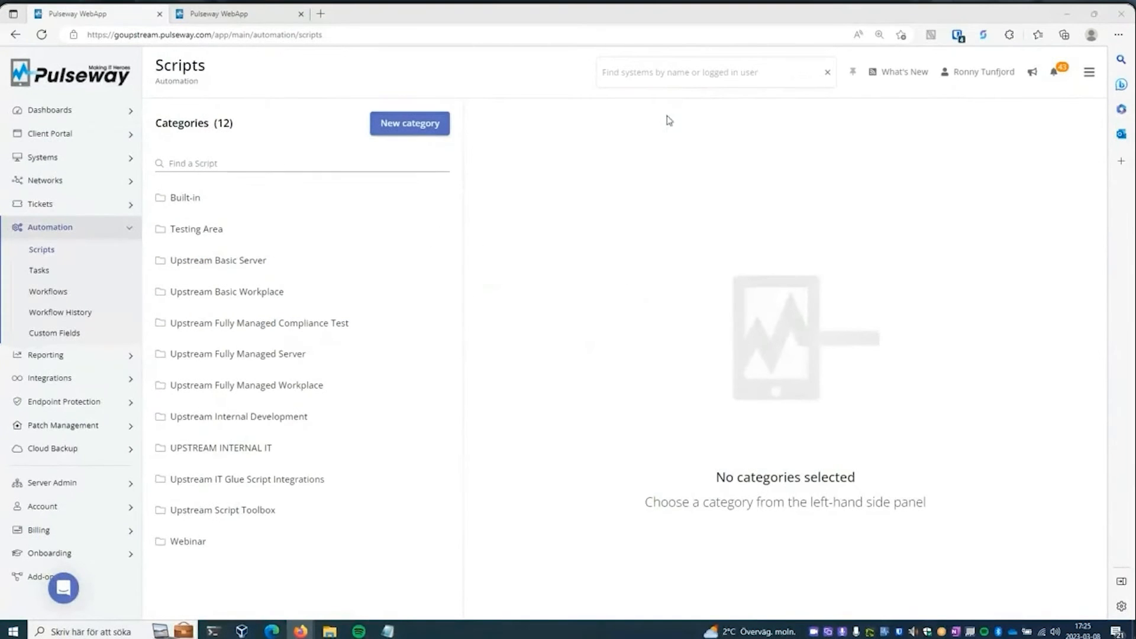
- Open the custom fields of the Windows 11 laptop under Upstream AB, Kista in All Systems, and examine its audit values
left_click(90, 158)
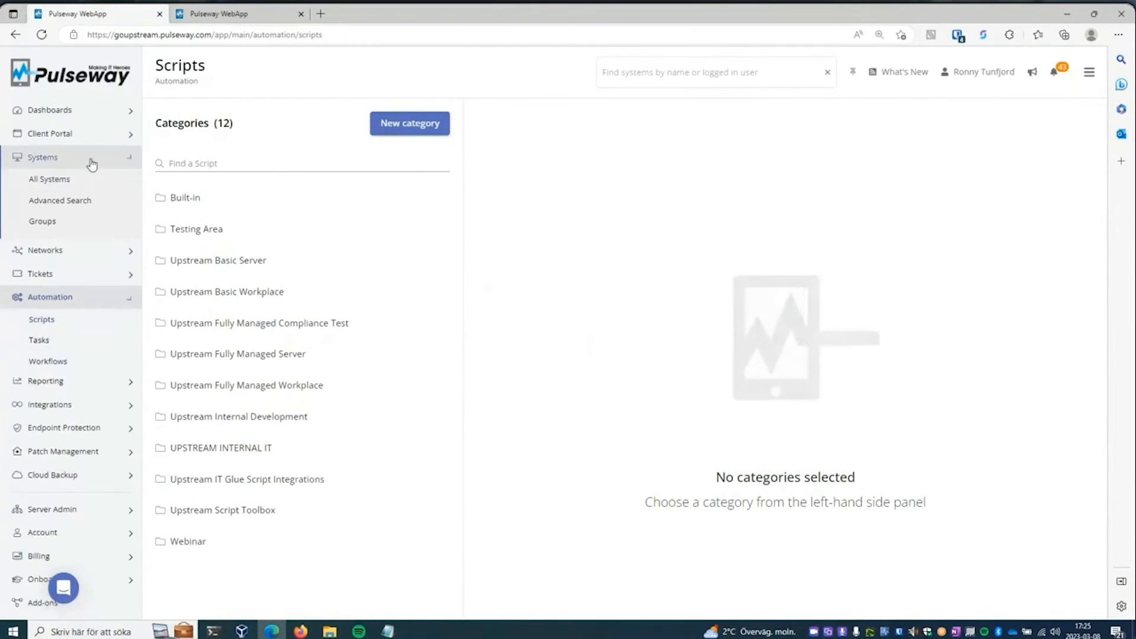
left_click(109, 186)
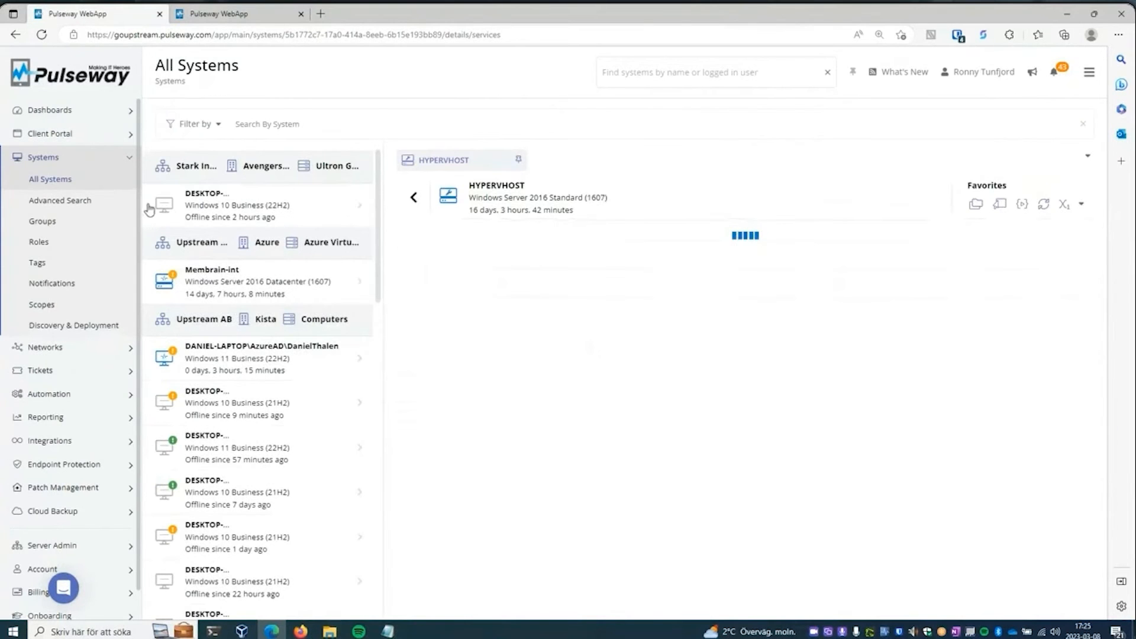
left_click(266, 360)
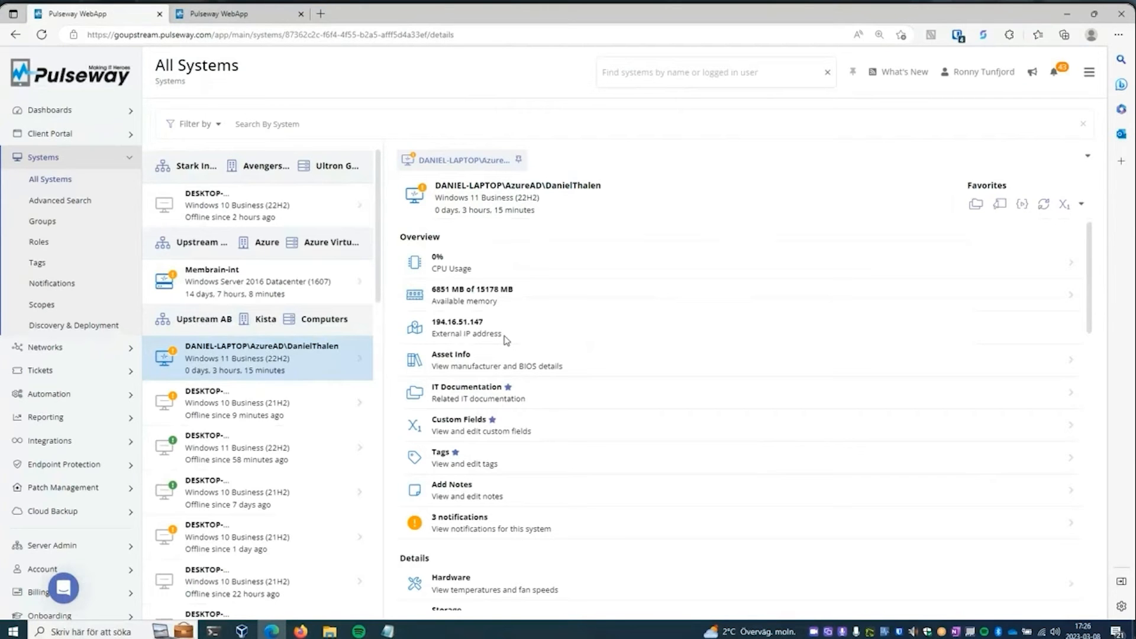
left_click(541, 427)
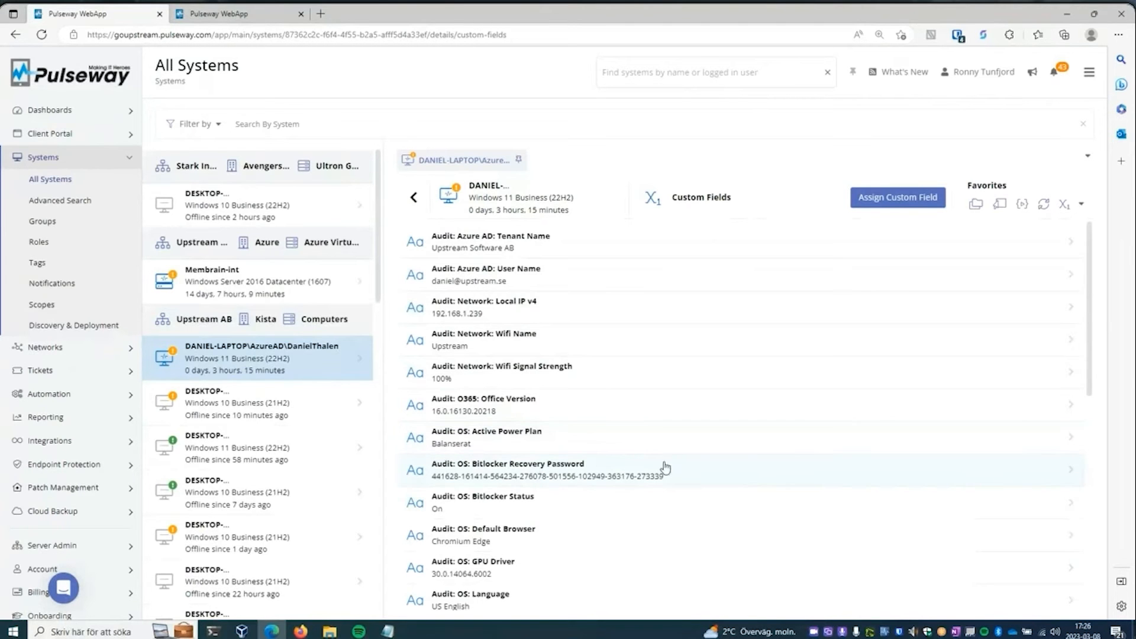
left_click_drag(1092, 329, 1095, 388)
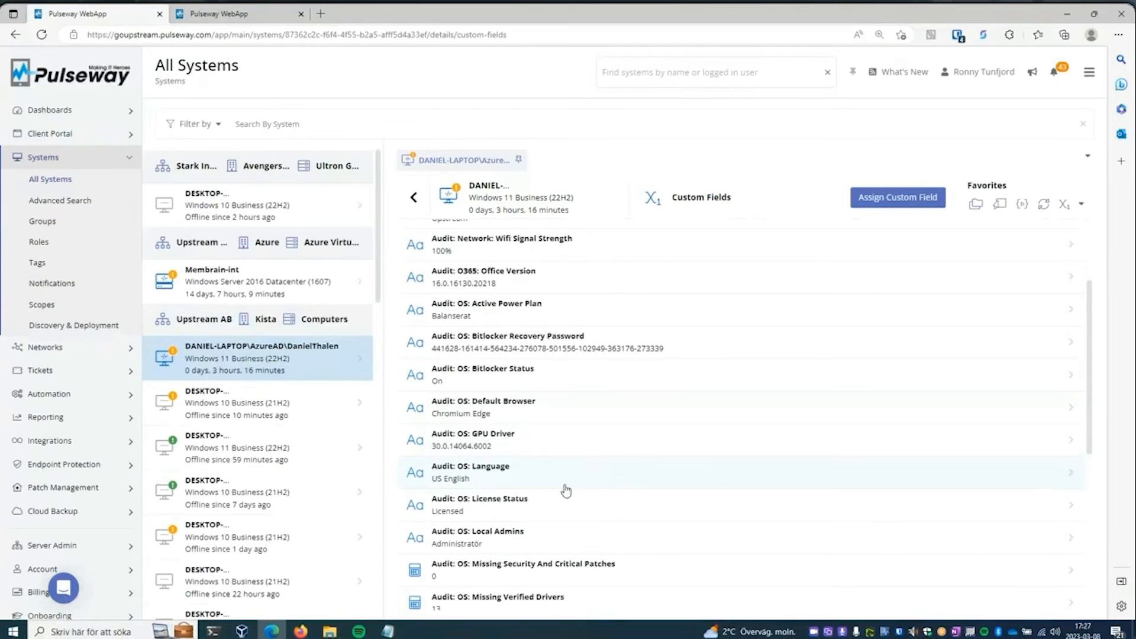
left_click_drag(1090, 390, 1097, 426)
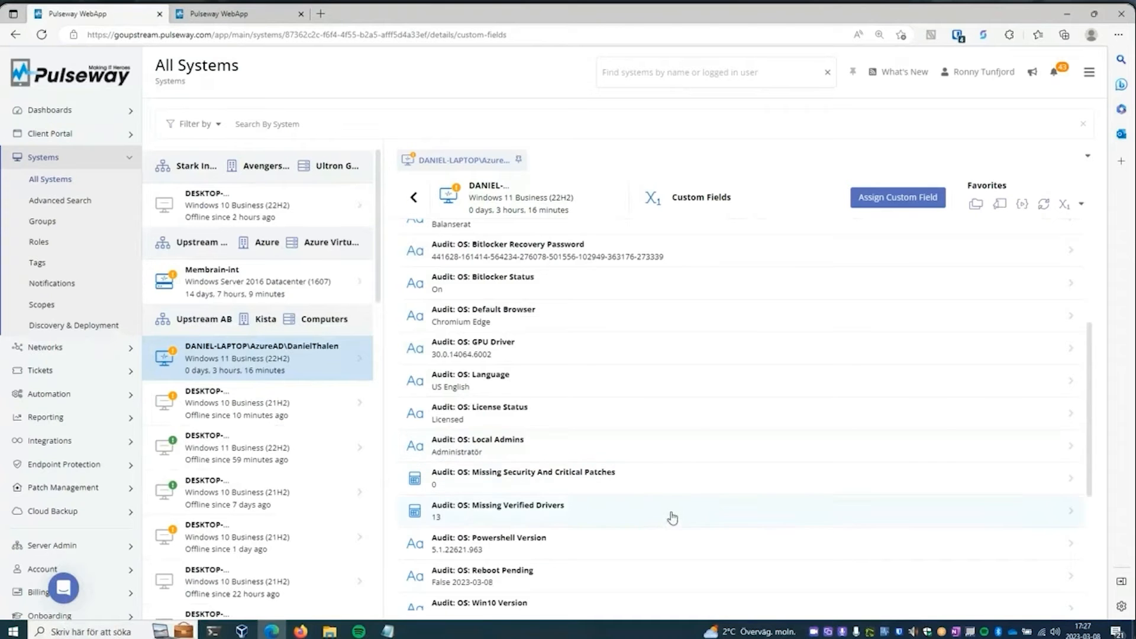
- Switch to the IT Glue framework description in Firefox and highlight the full Fully Managed Workplace list of policies, monitors and security updates
mouse_move(300, 630)
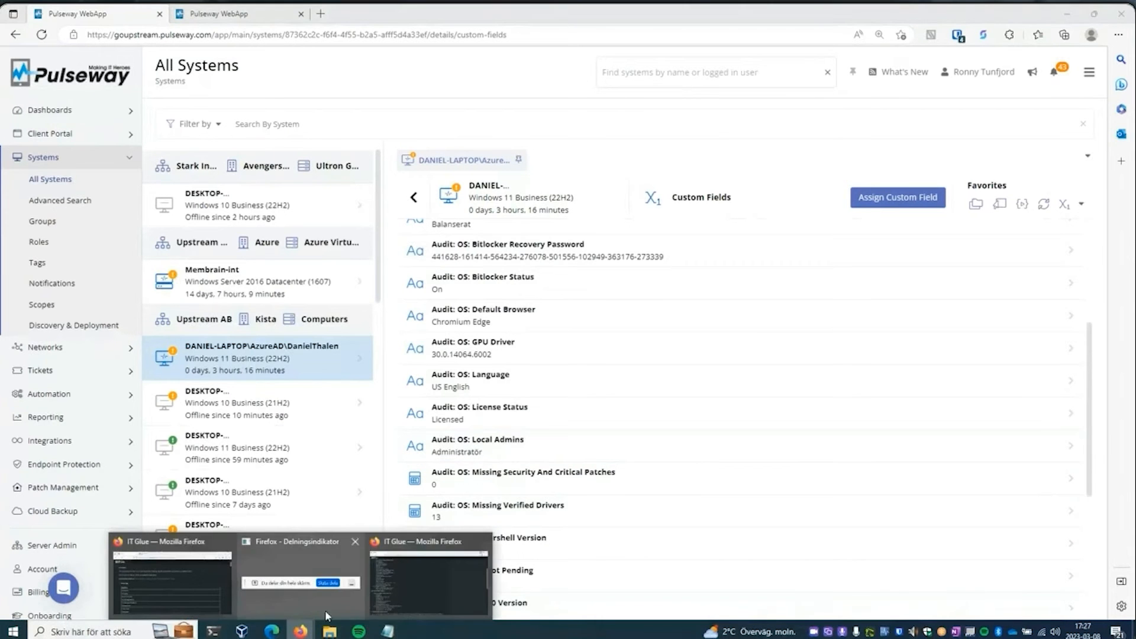
left_click(408, 594)
scroll(355, 414, "up", 5)
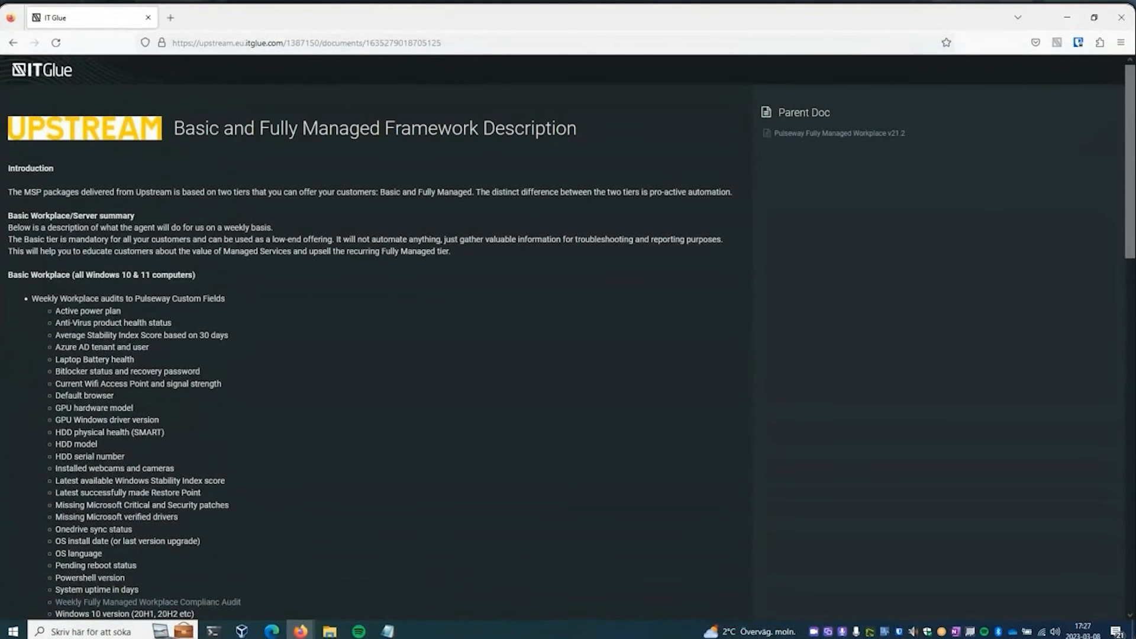
scroll(568, 355, "down", 10)
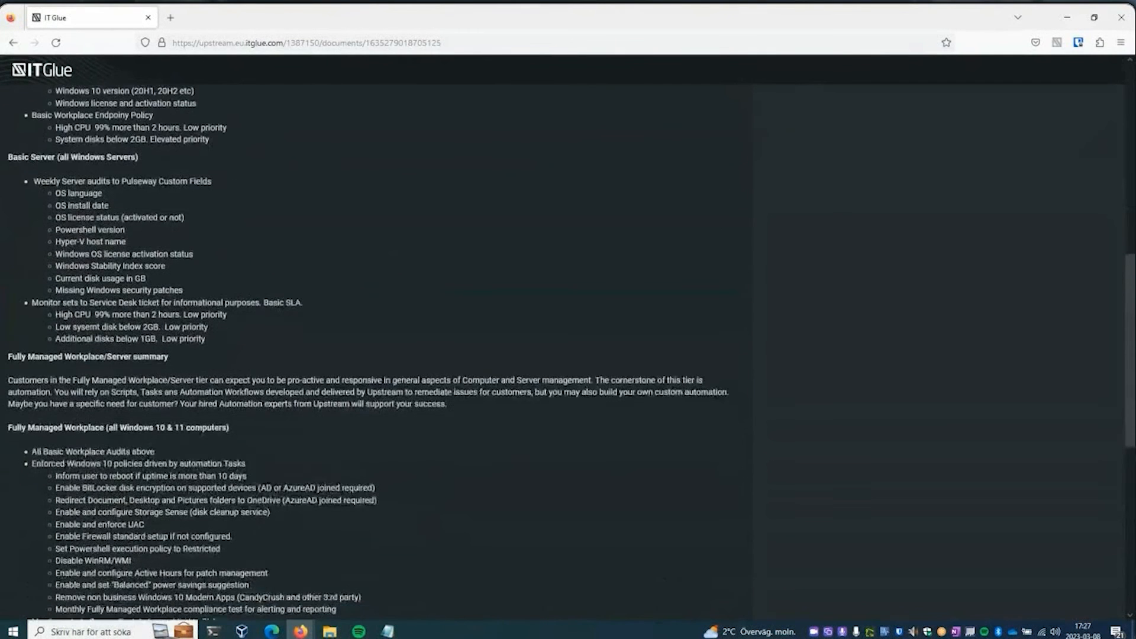
scroll(567, 355, "down", 3)
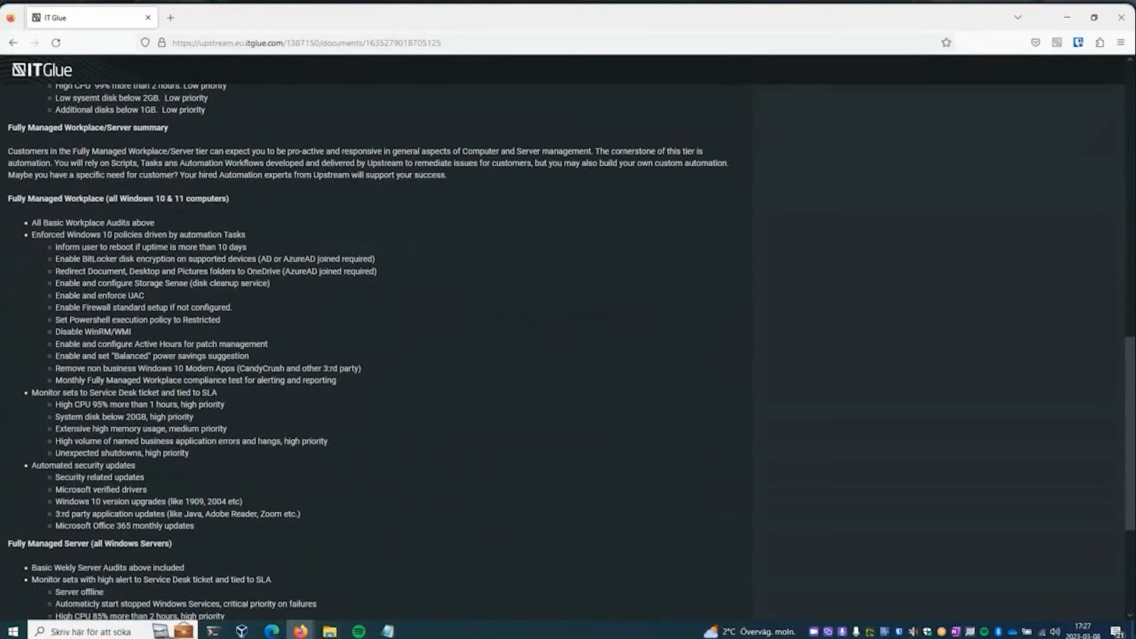
scroll(568, 355, "down", 1)
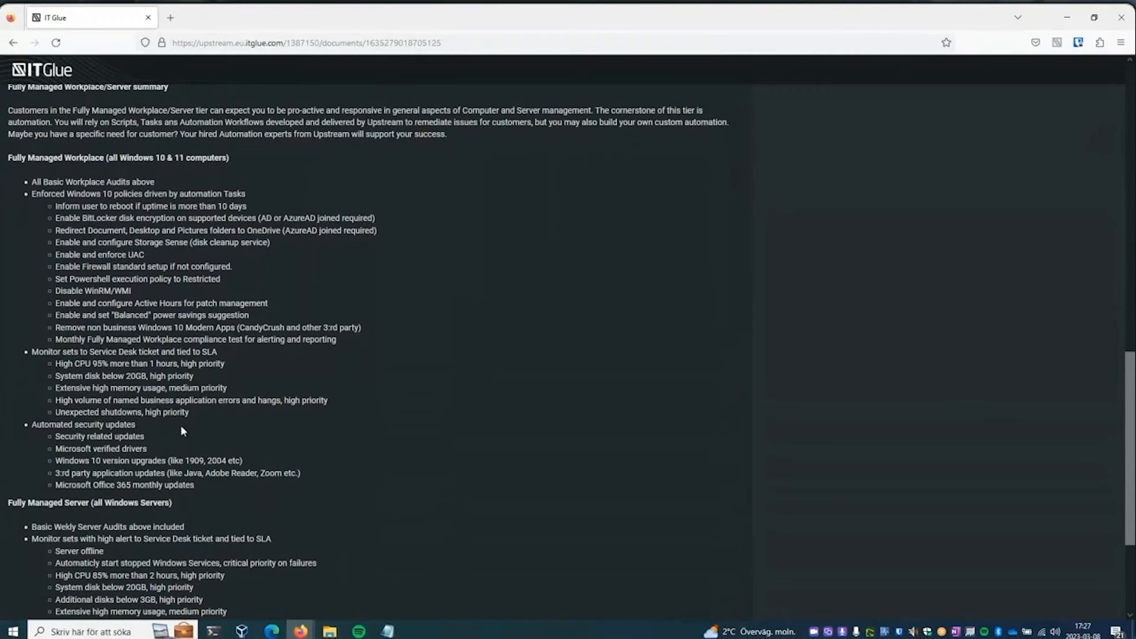
left_click_drag(208, 490, 34, 186)
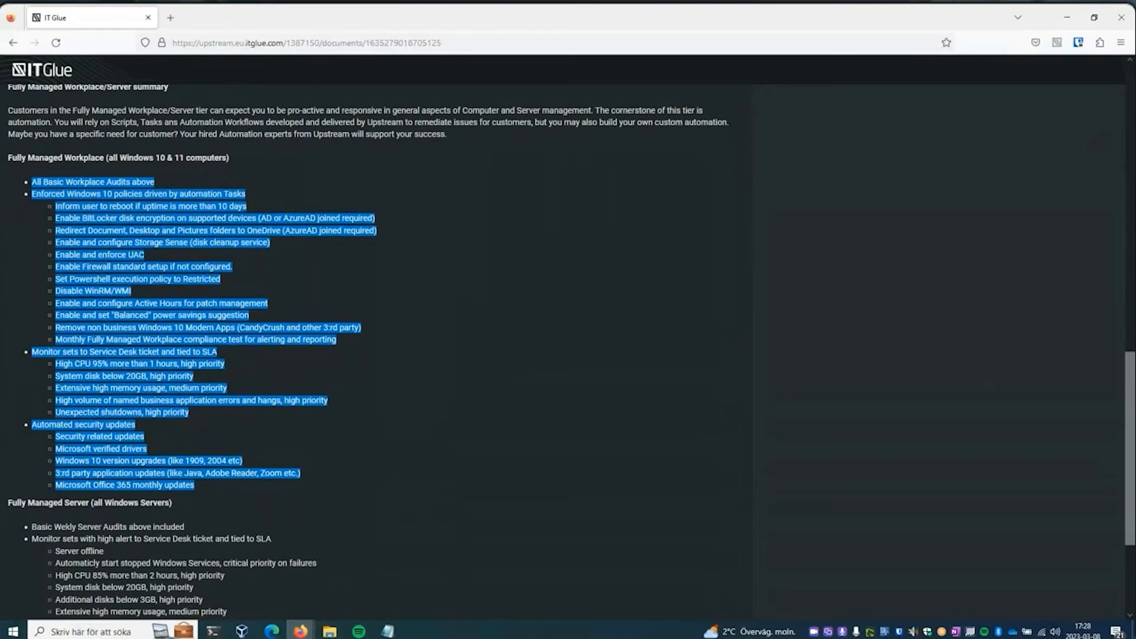
- Go back from the framework description to the Pulseway Fully Managed Workplace v21.2 overview document
left_click(12, 43)
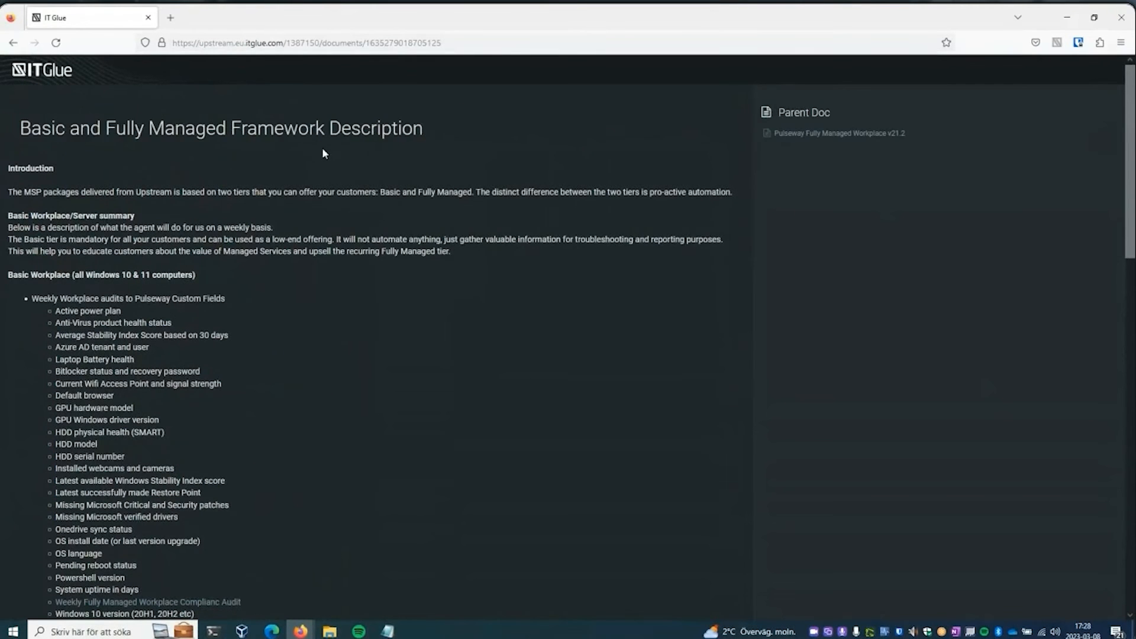
left_click_drag(1131, 194, 1131, 222)
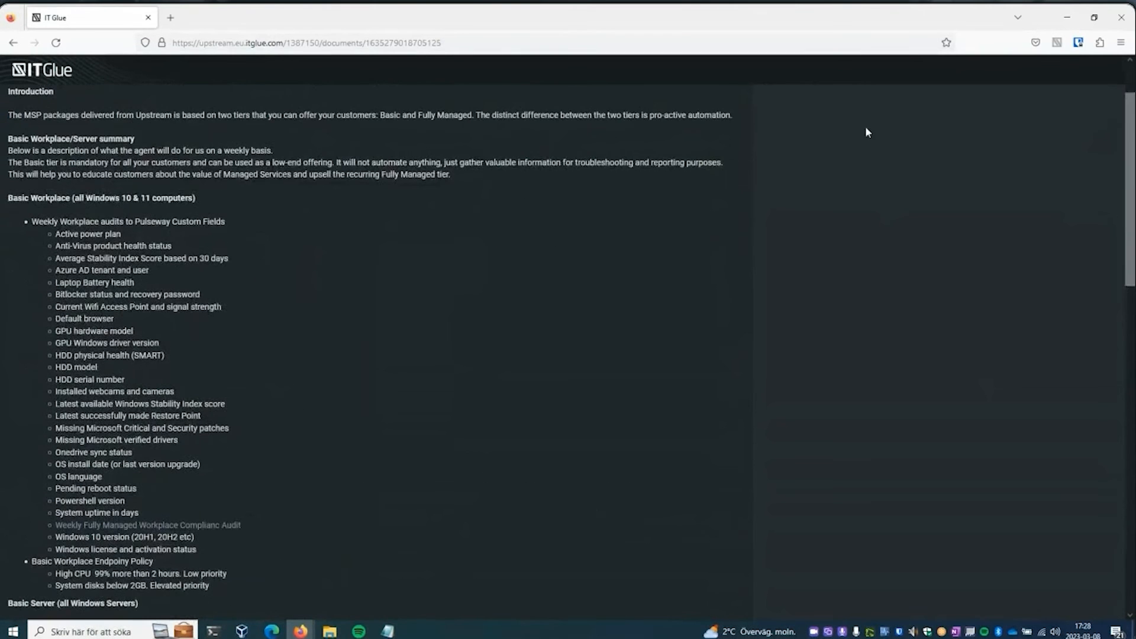
left_click_drag(1131, 183, 1131, 152)
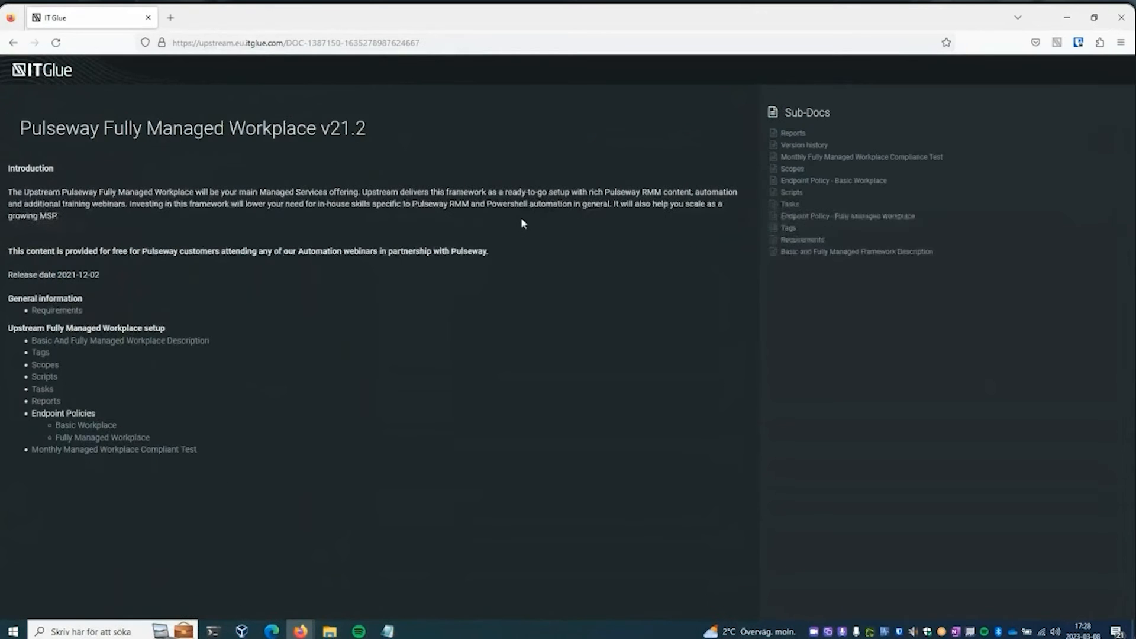
- Open the Monthly Managed Workplace Compliant Test document, examine its test tables, and highlight the Windows Patches and Standard Browser default parameters
left_click(137, 454)
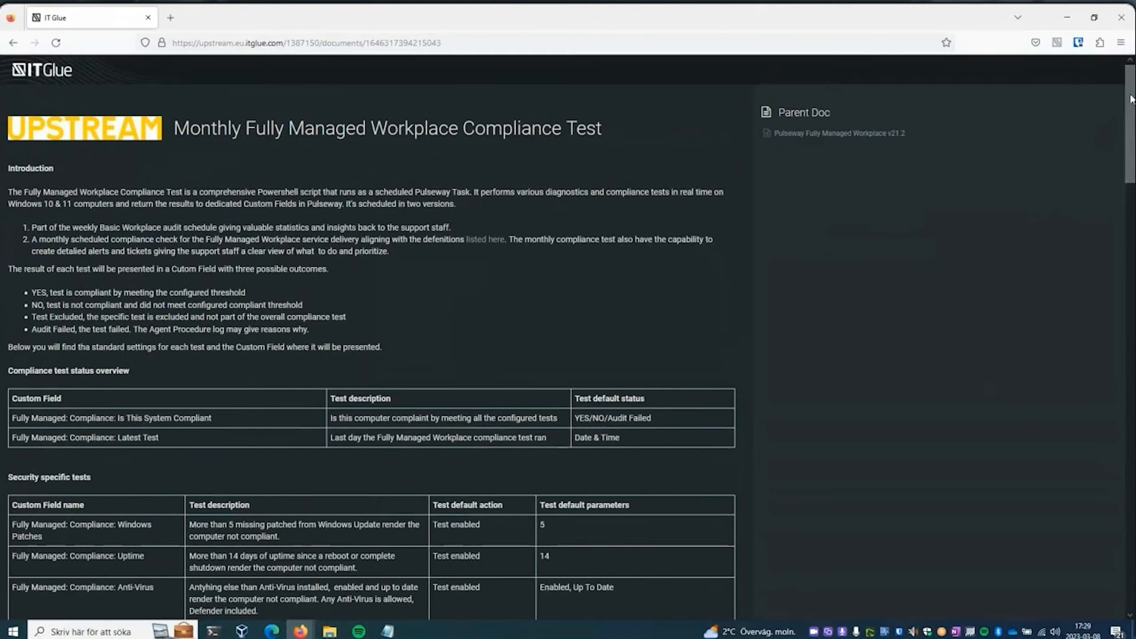
scroll(1131, 105, "down", 1)
left_click_drag(1130, 106, 1128, 166)
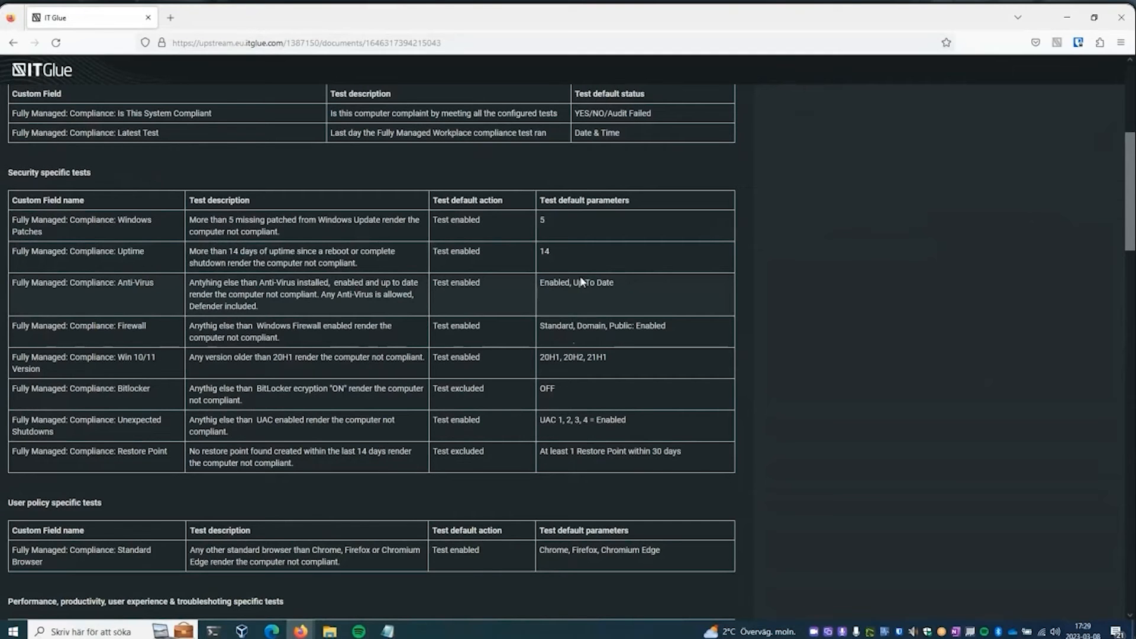
double_click(542, 220)
scroll(985, 276, "down", 5)
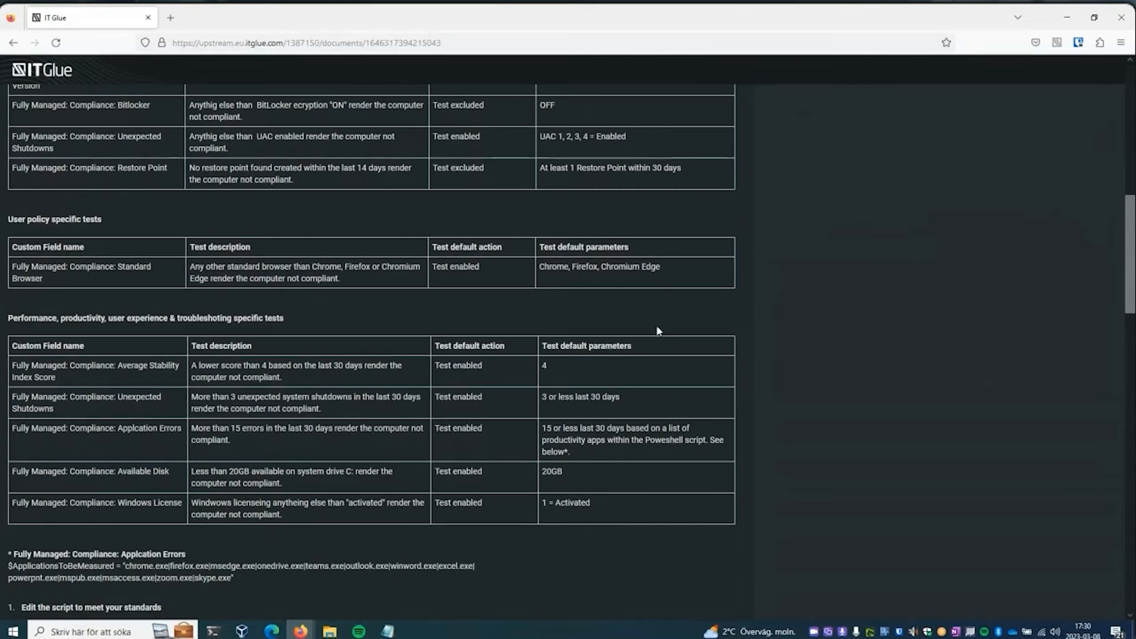
left_click_drag(551, 271, 540, 275)
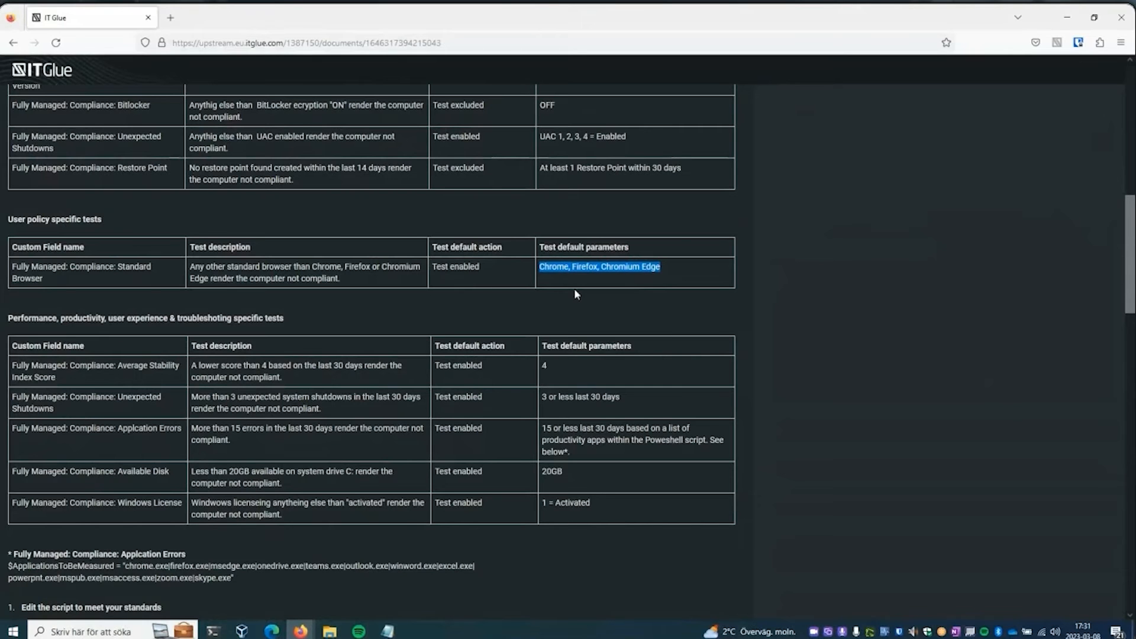
- Switch to the Install Pulseway Fully Managed Workplace v21.2 document and read its instructions from creating tags to removing sample tasks
left_click(1066, 15)
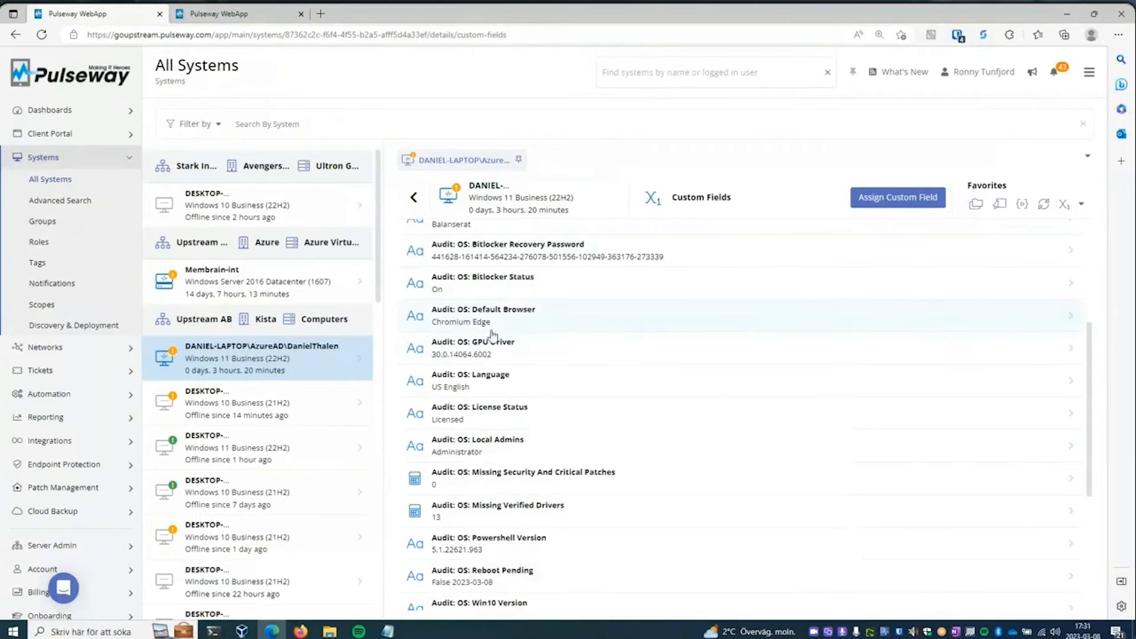
left_click_drag(1135, 54, 494, 75)
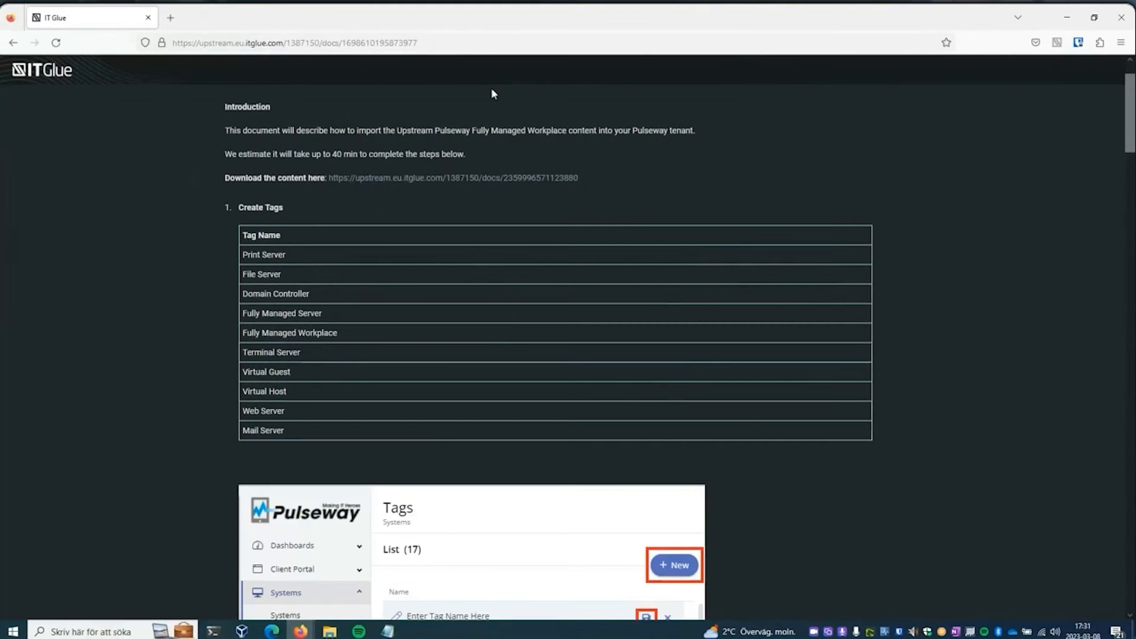
mouse_move(1126, 108)
left_mouse_down()
mouse_move(1128, 85)
mouse_move(1132, 229)
mouse_move(1130, 139)
mouse_move(1116, 97)
left_mouse_up()
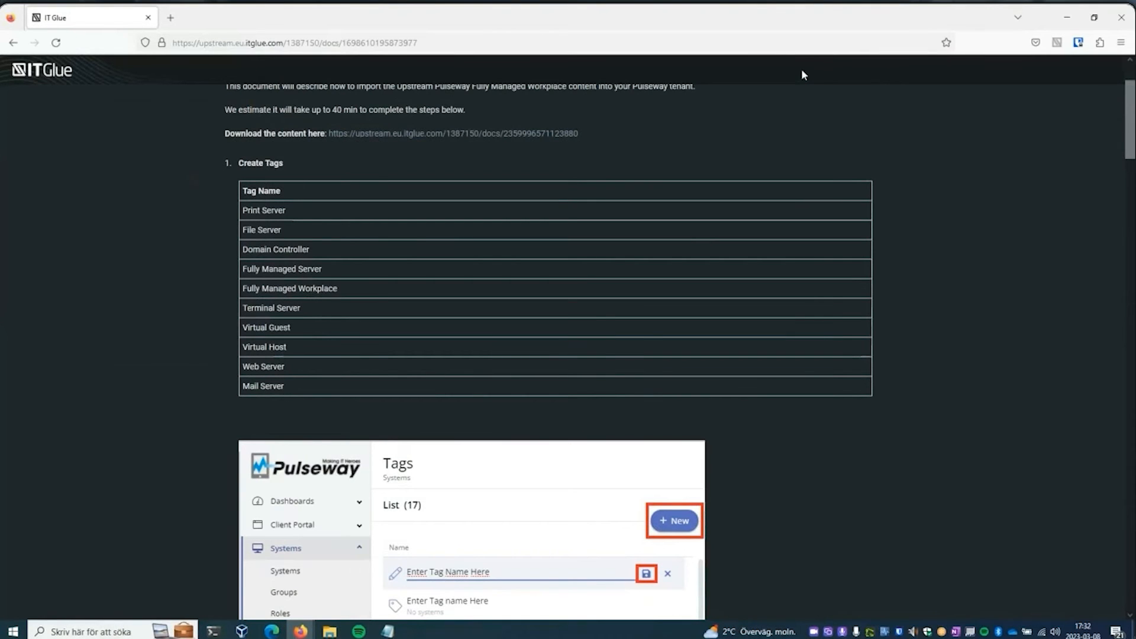
scroll(548, 351, "down", 10)
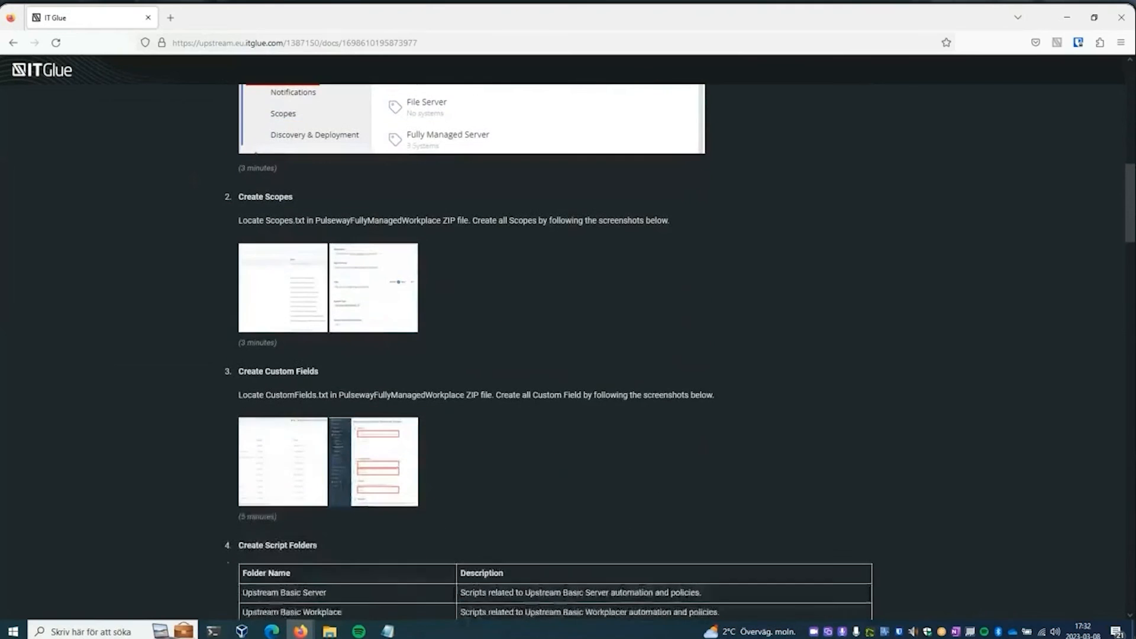
scroll(549, 351, "down", 3)
scroll(548, 351, "down", 3)
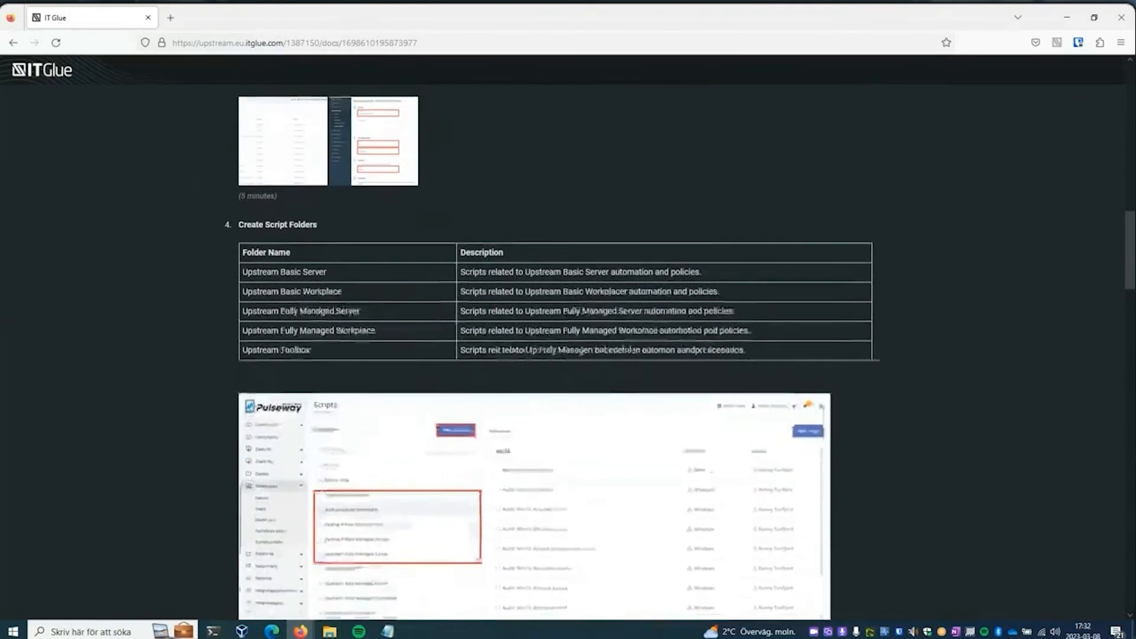
scroll(548, 351, "down", 6)
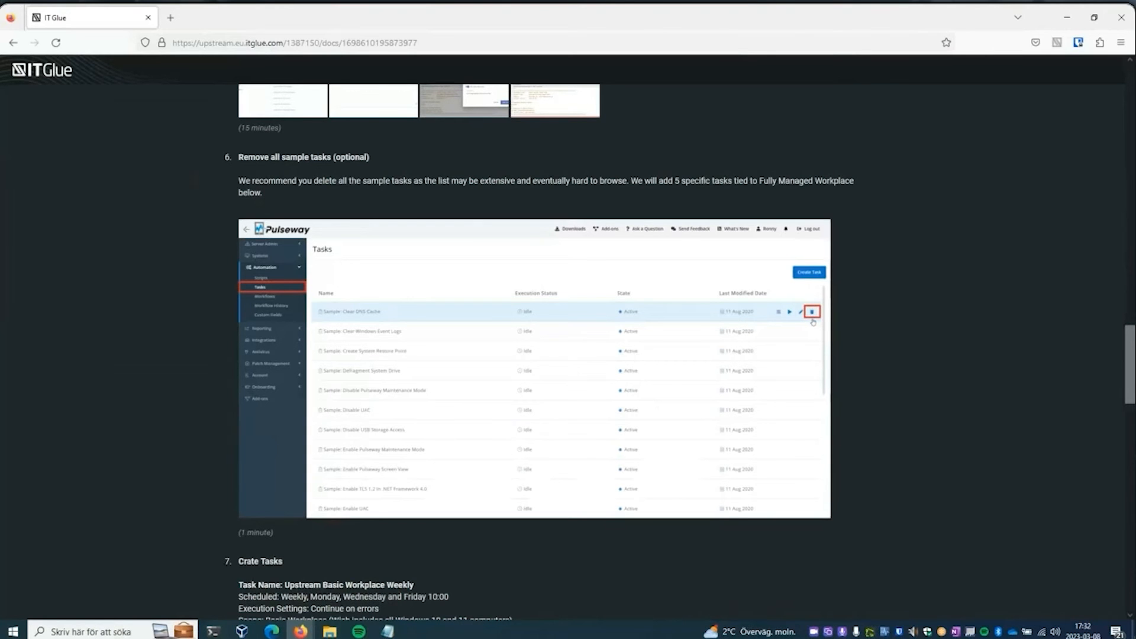
left_click(1130, 82)
left_click_drag(1131, 83, 1131, 78)
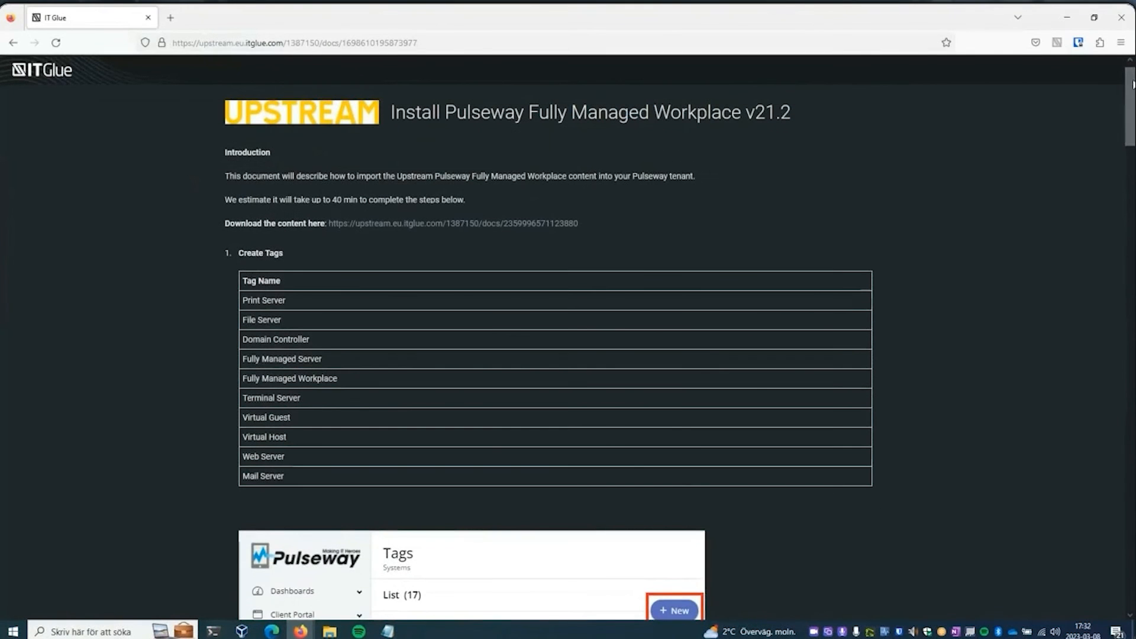
- Switch back to Pulseway, collapse the Systems navigation, and examine the Windows 11 laptop's remaining custom fields down to the compliance results
left_click(1066, 20)
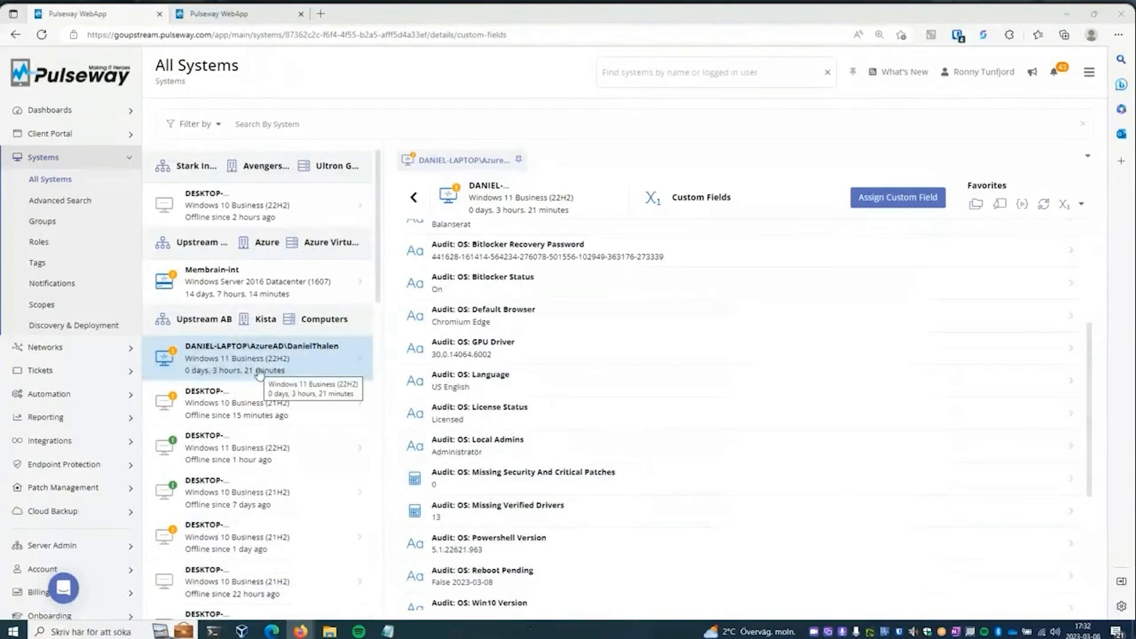
left_click(96, 159)
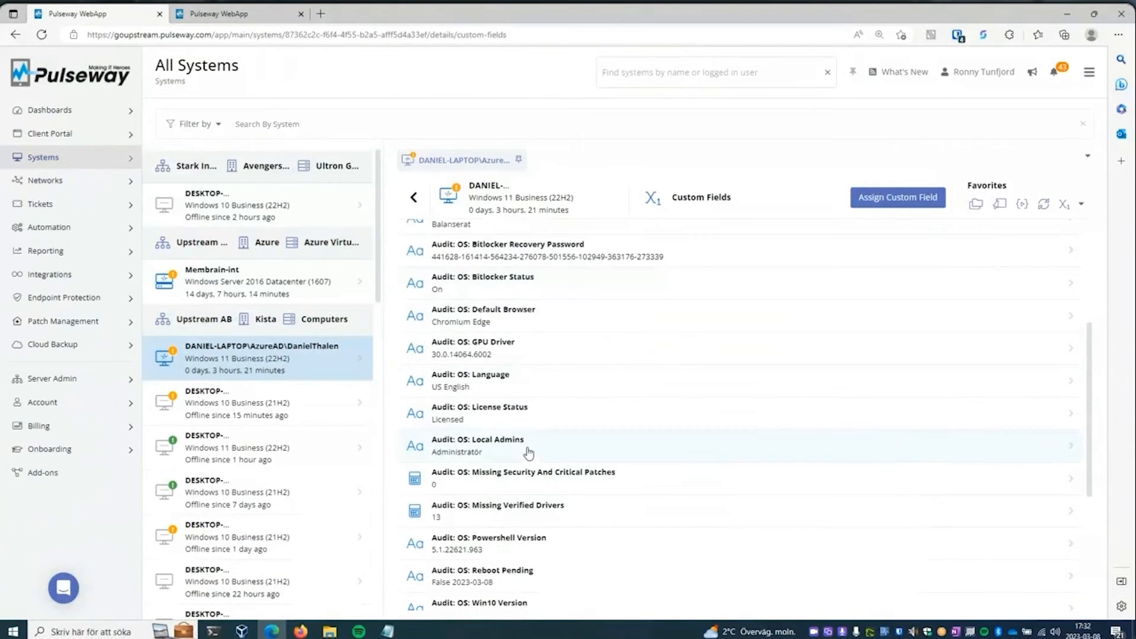
left_click_drag(1089, 355, 1087, 490)
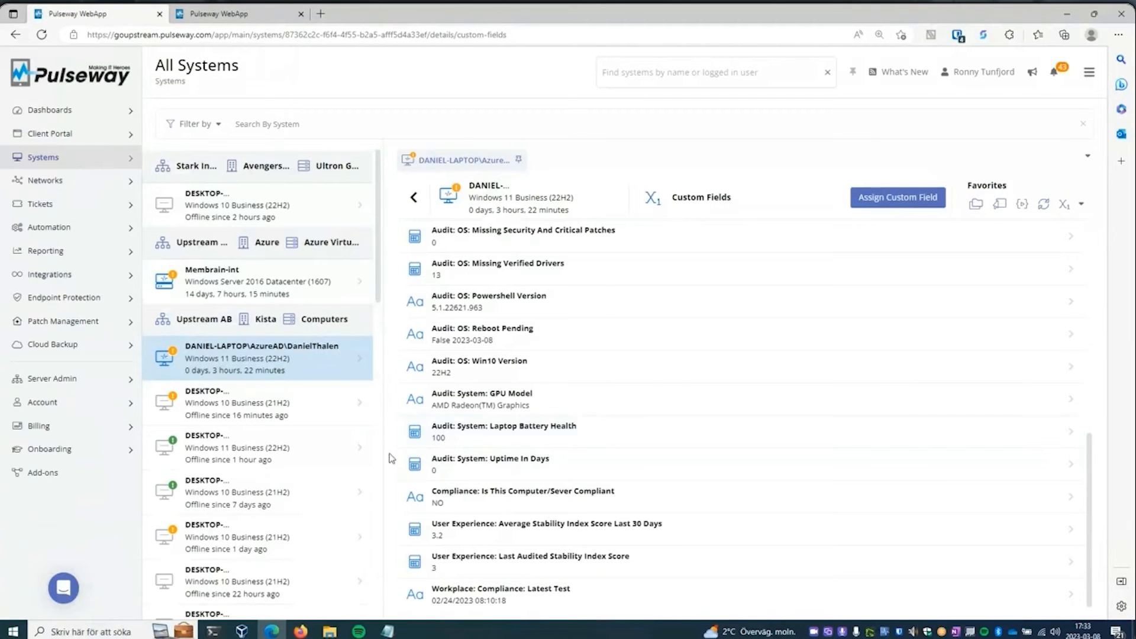
- Examine the custom fields of the Windows 10 desktop offline for one day, and view its Last Audited Stability Index Score entry without saving
left_click(342, 542)
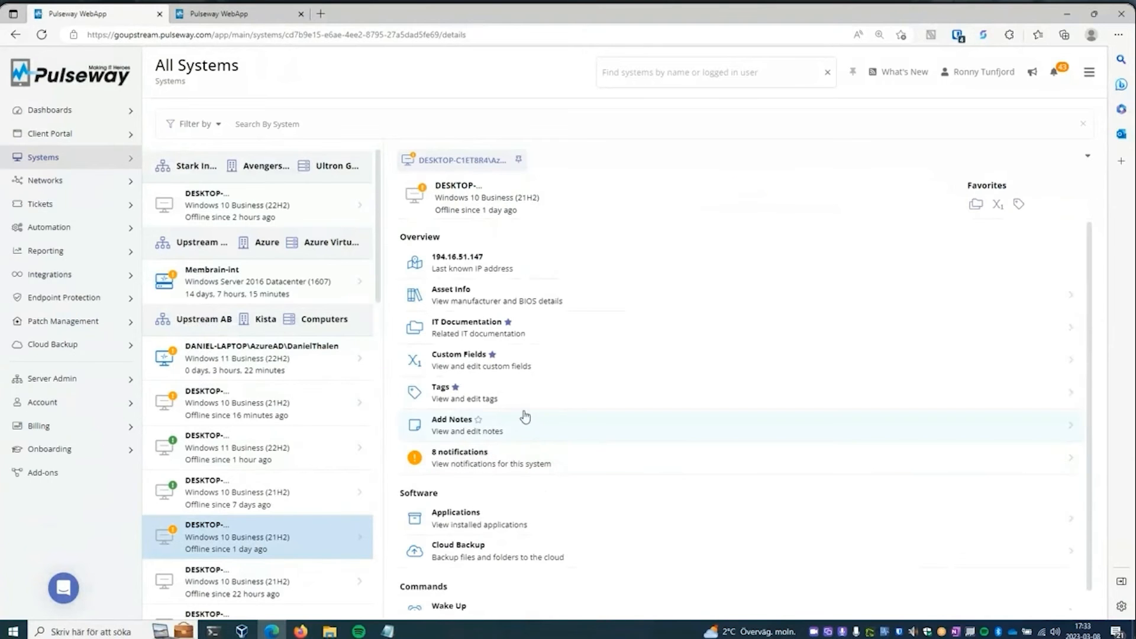
left_click(519, 363)
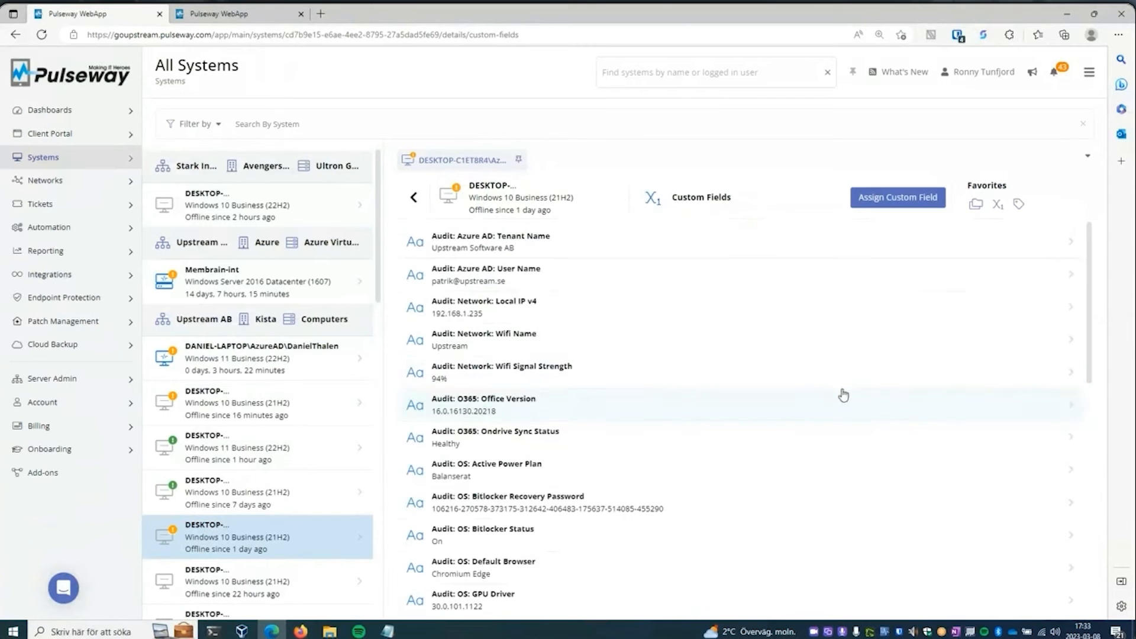
left_click_drag(1088, 257, 1124, 463)
scroll(716, 405, "down", 1)
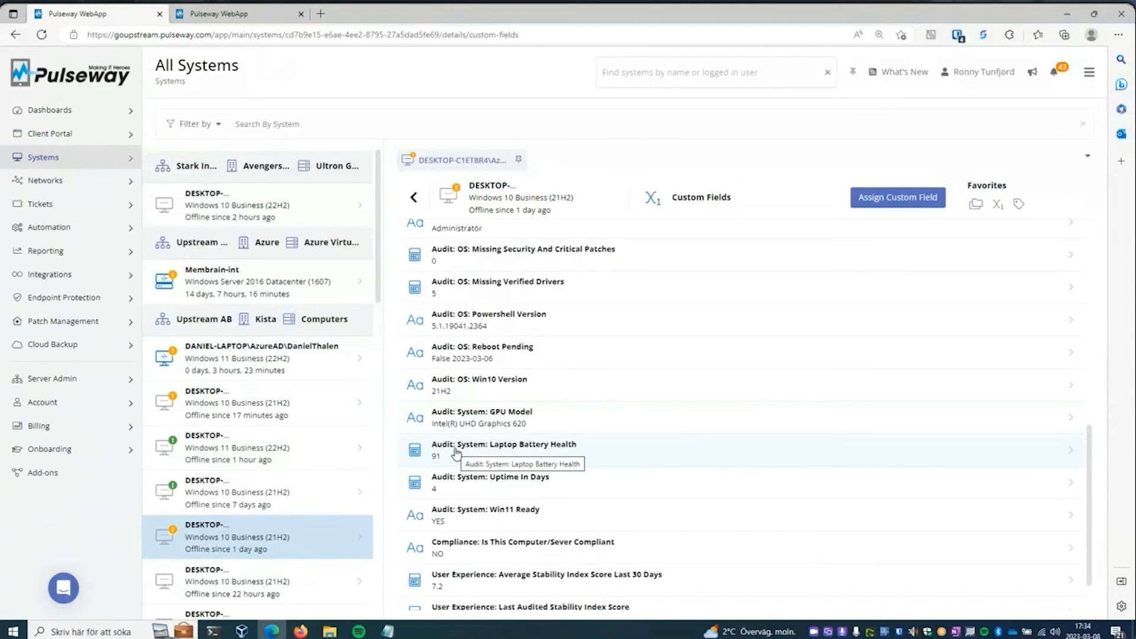
scroll(1094, 497, "down", 1)
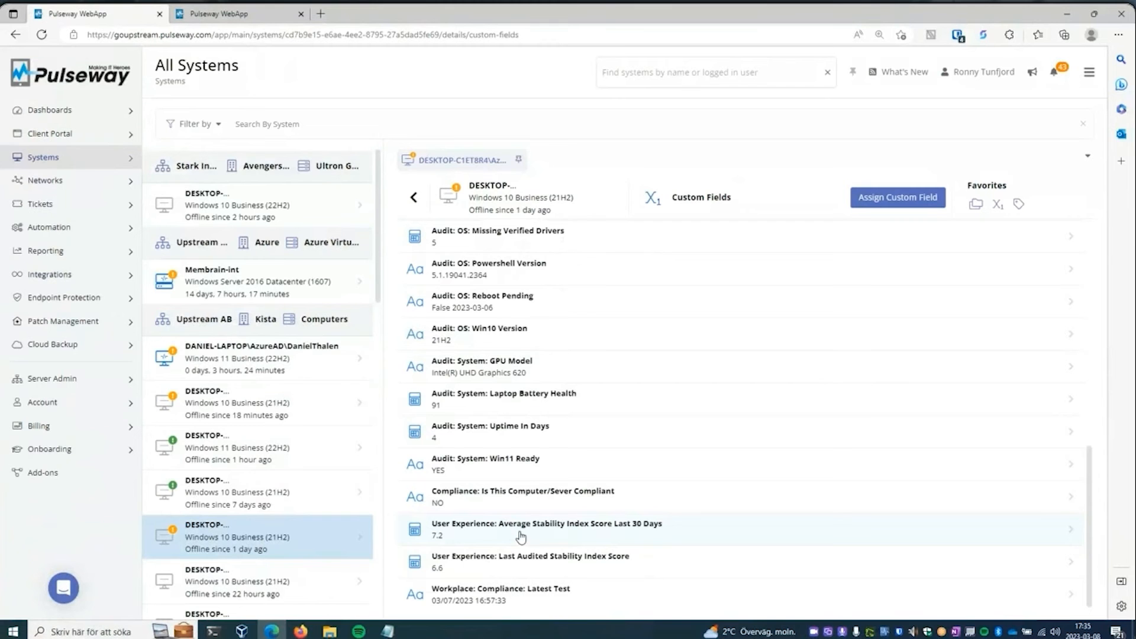
left_click(521, 565)
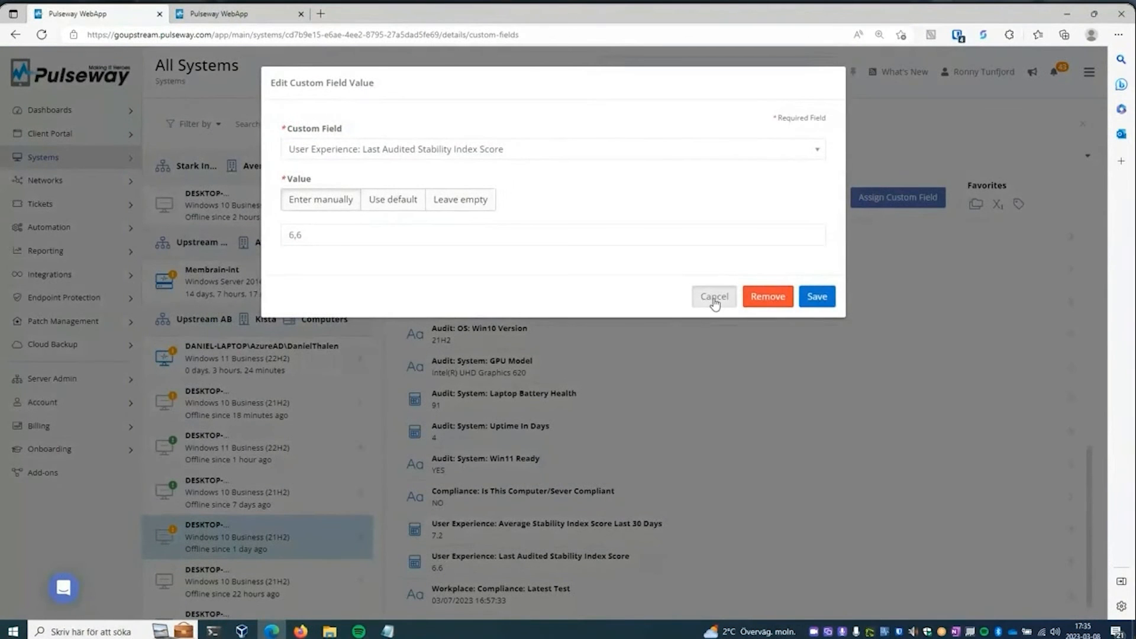
left_click(714, 297)
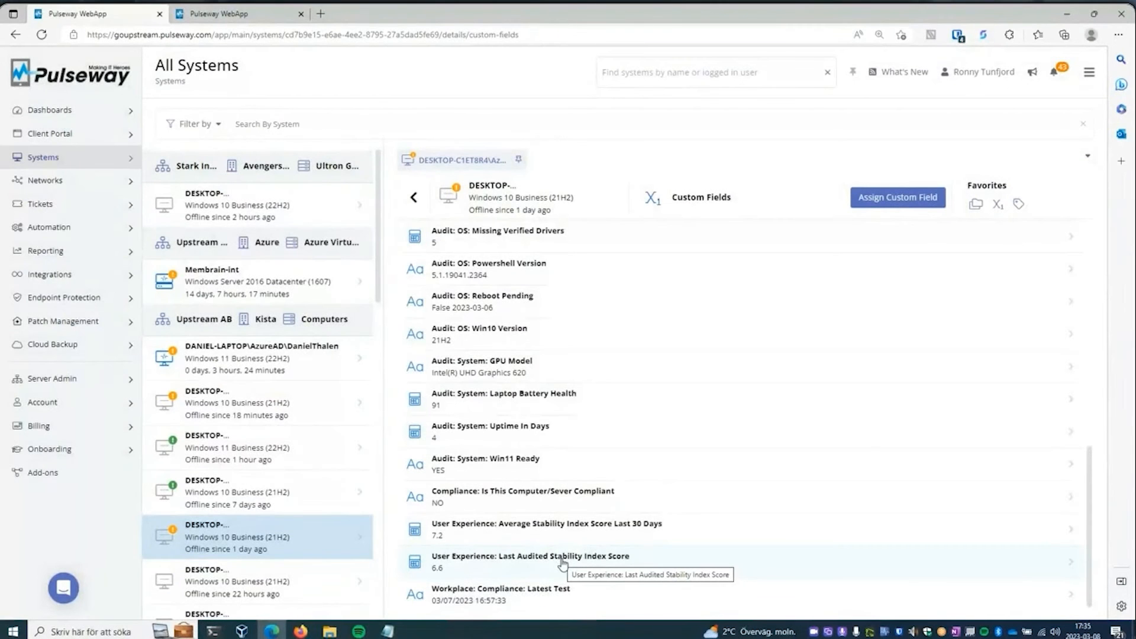
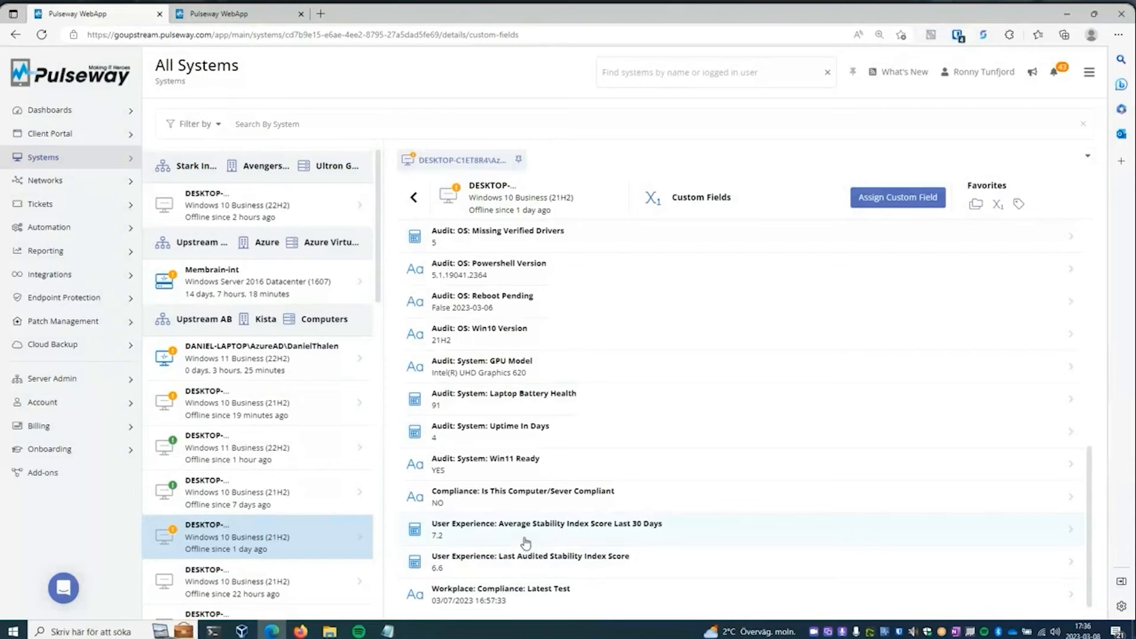
- Open the automation scripts and examine the Upstream Basic Workplace category from its audit scripts down to the Pulseway policy scripts
left_click(86, 227)
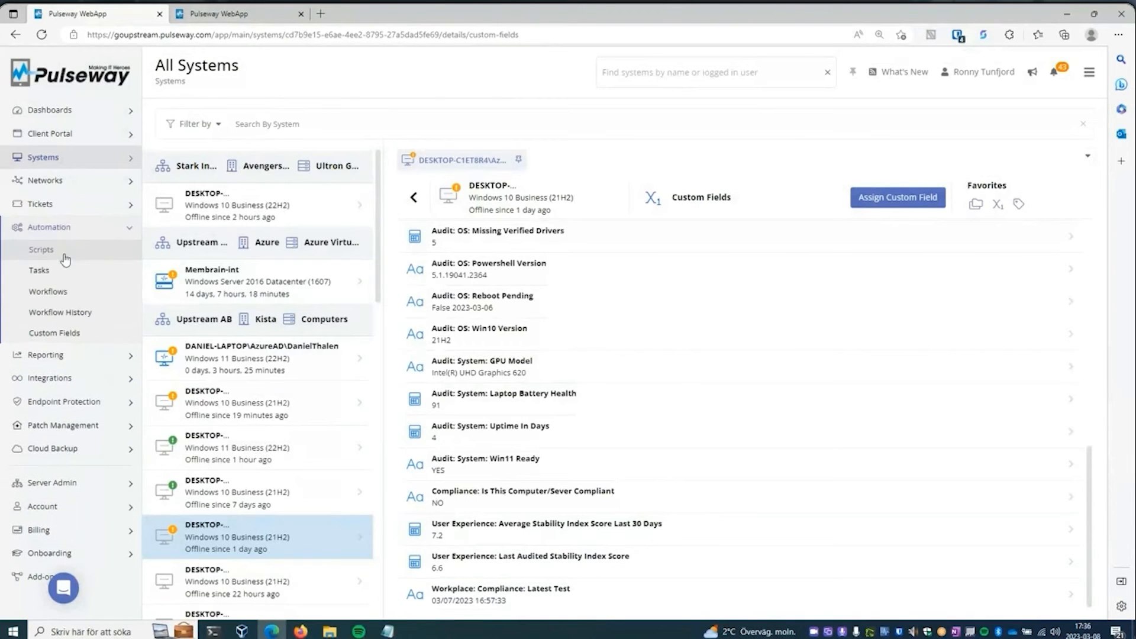
left_click(62, 251)
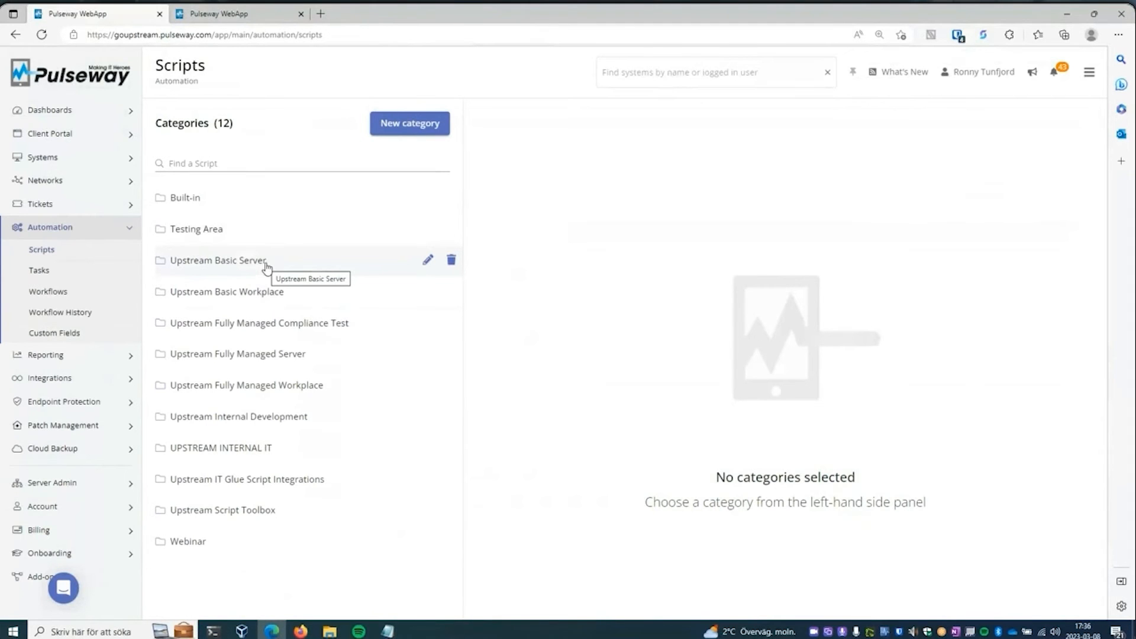
left_click(283, 293)
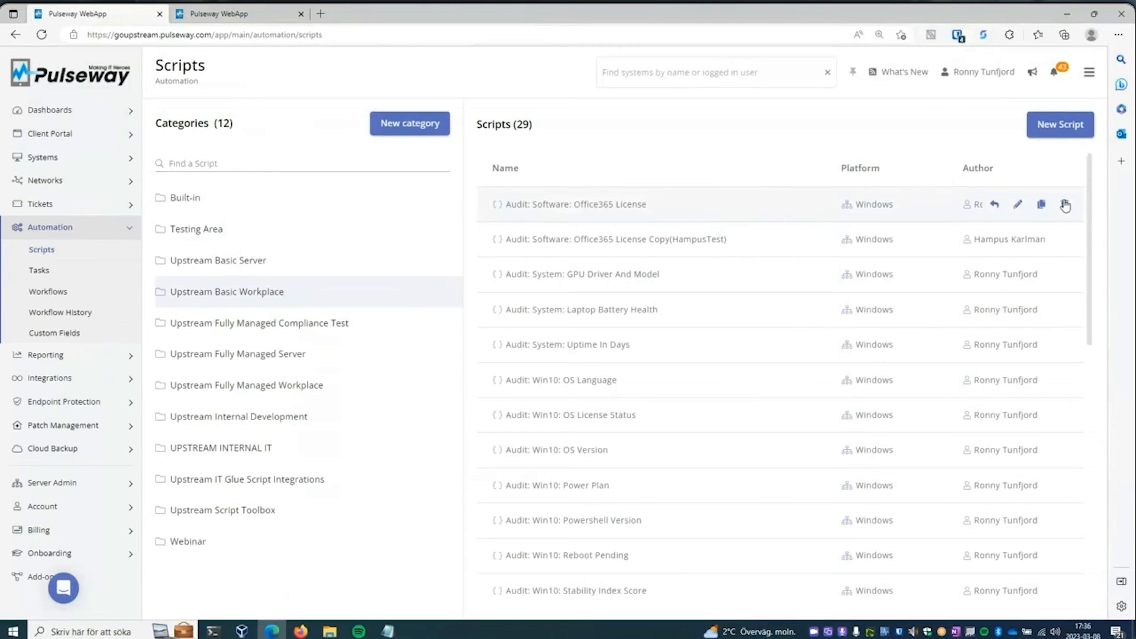
left_click_drag(1094, 183, 1131, 456)
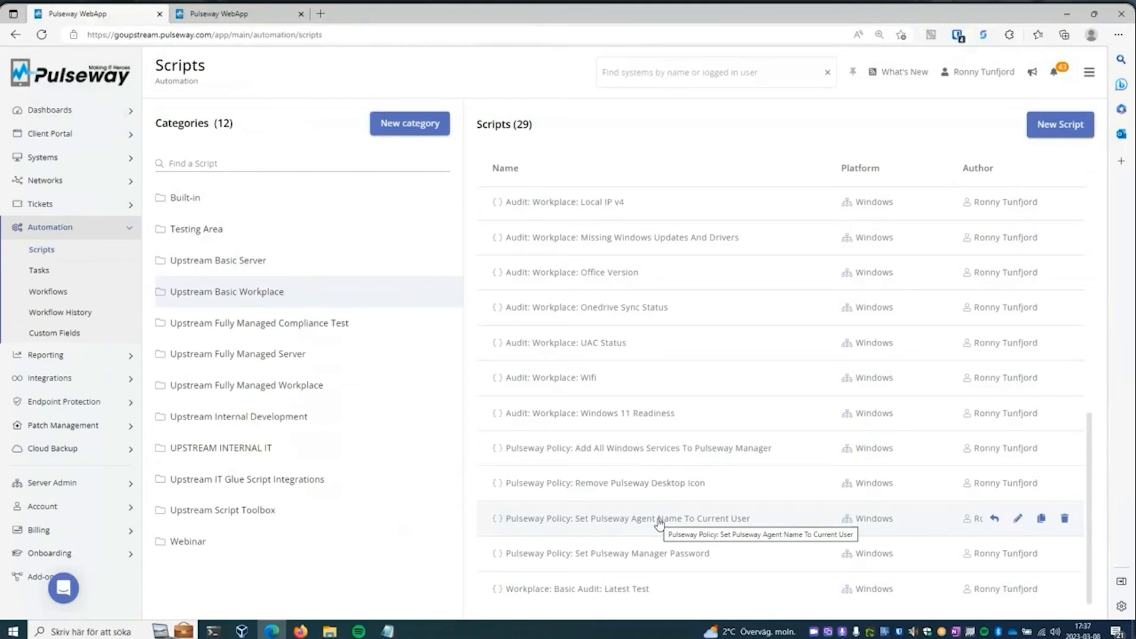
- Return to the list of all systems and view the selected Windows 10 desktop's audit custom fields
left_click(73, 160)
left_click(65, 180)
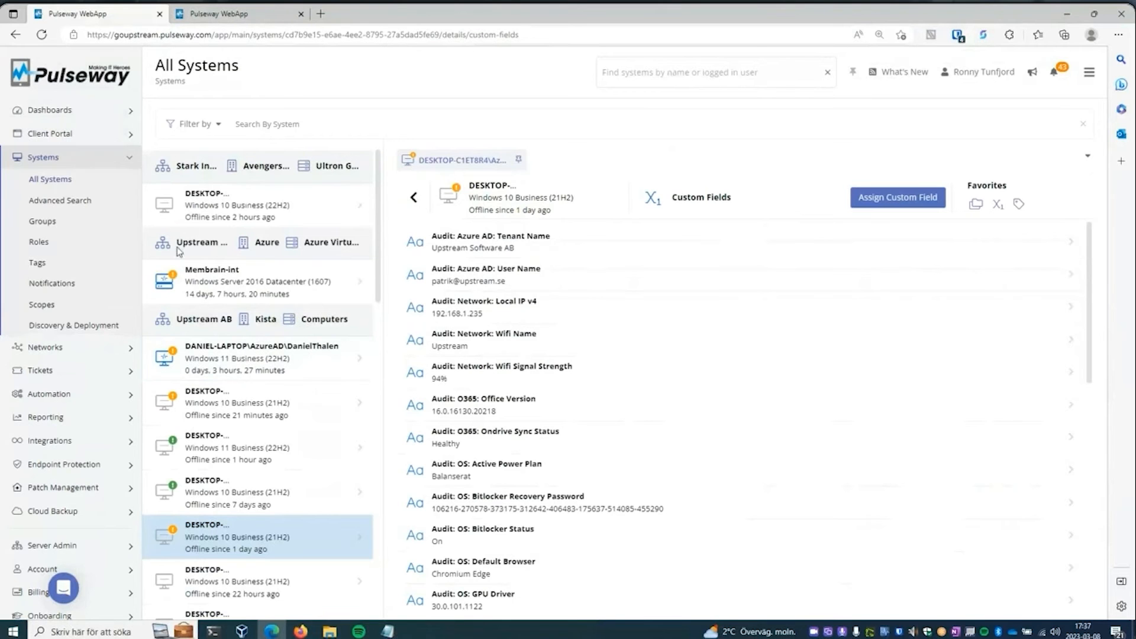
- Go back to the automation scripts and review the Upstream Basic Workplace scripts again through to Workplace: Basic Audit: Latest Test
left_click(94, 393)
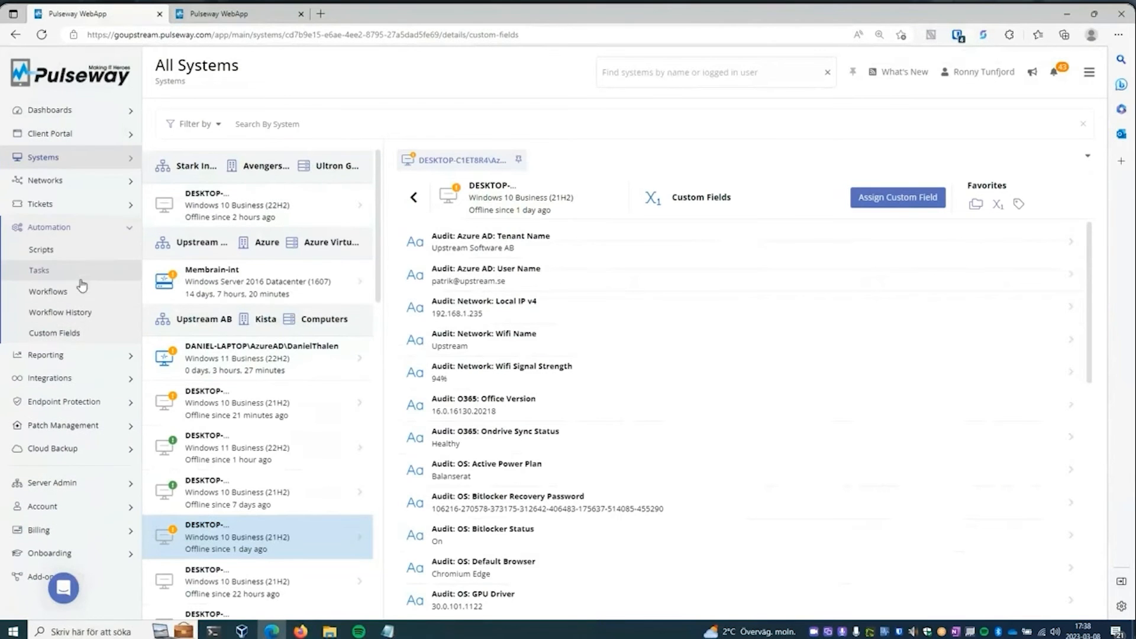
left_click(68, 249)
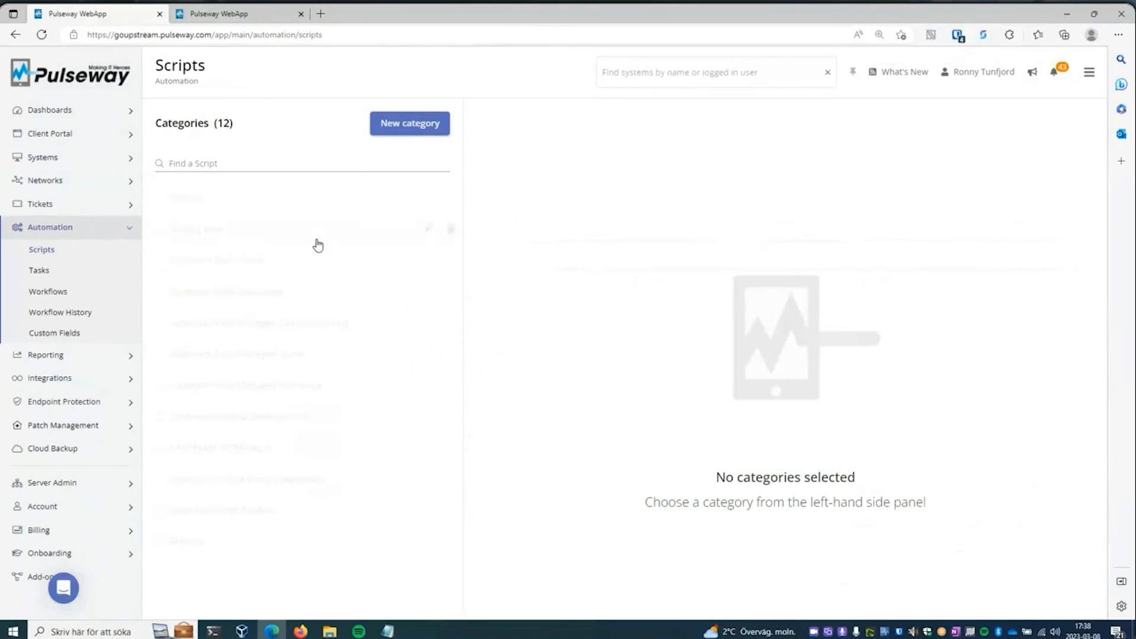
left_click(275, 291)
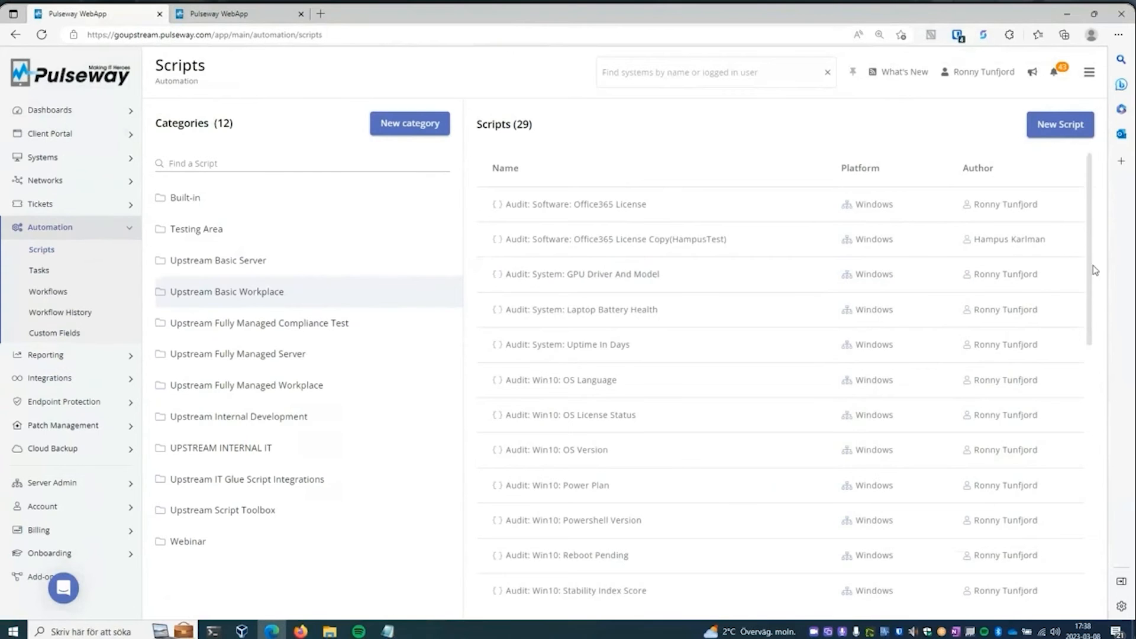
left_click_drag(1093, 272, 1092, 564)
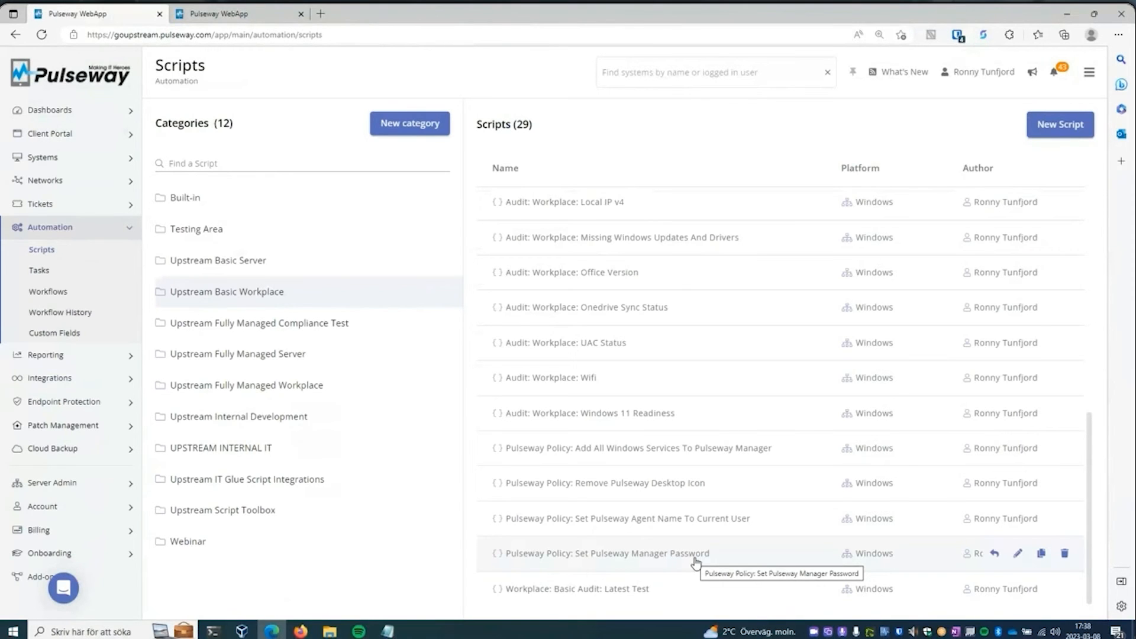
- Examine the Upstream Fully Managed Workplace scripts, from the patch scripts through the Win10 policy scripts to Set Balanced Power Plan
left_click(291, 389)
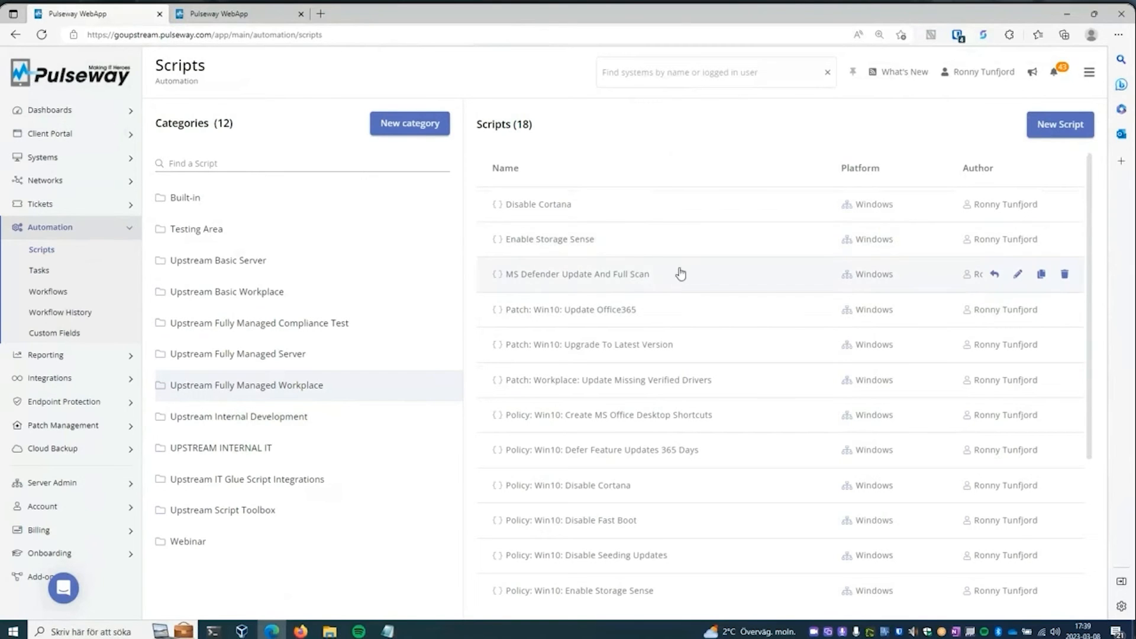
left_click_drag(1091, 221, 1104, 314)
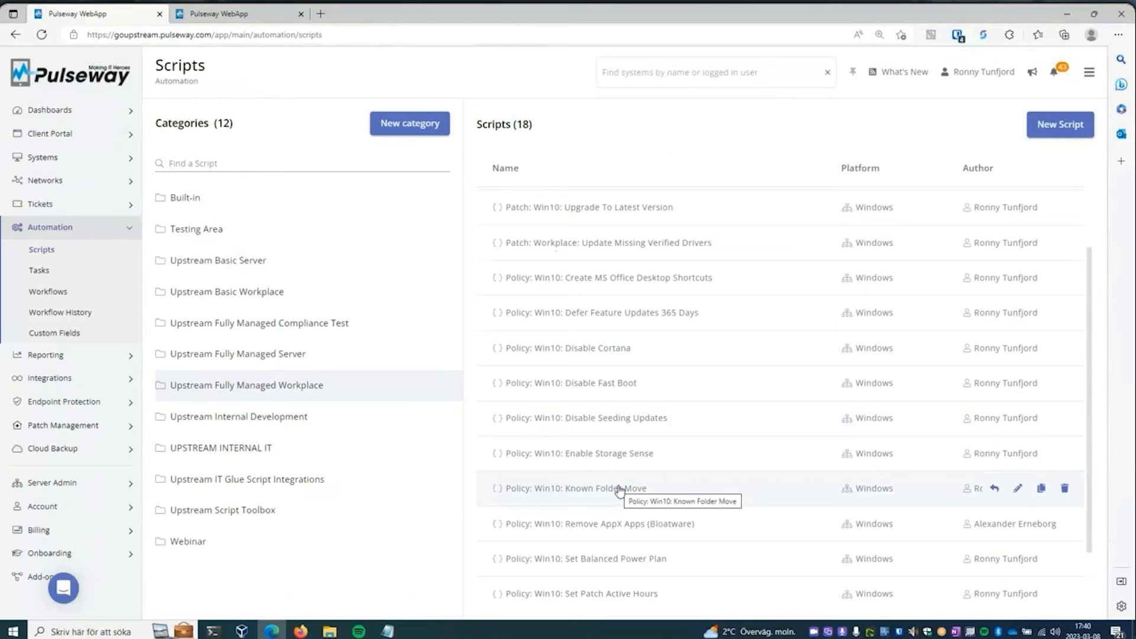
scroll(1090, 520, "down", 2)
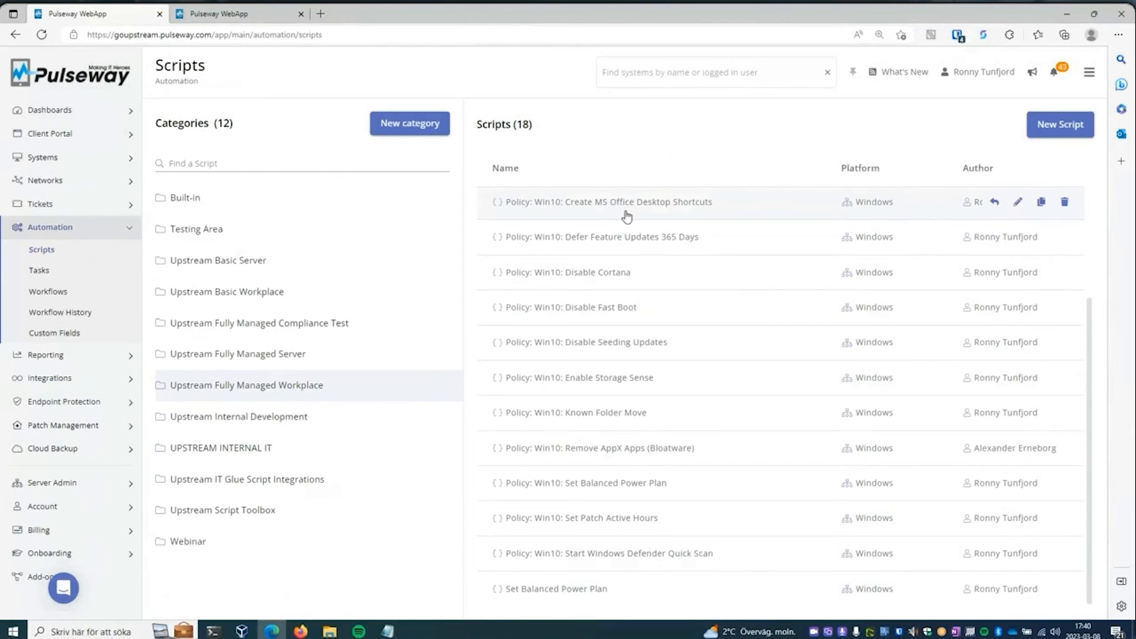
- Open the Audit: Win10: Fully Managed Workplace Compliance Test script and examine its PowerShell code from the test overview to the test variables
left_click(292, 329)
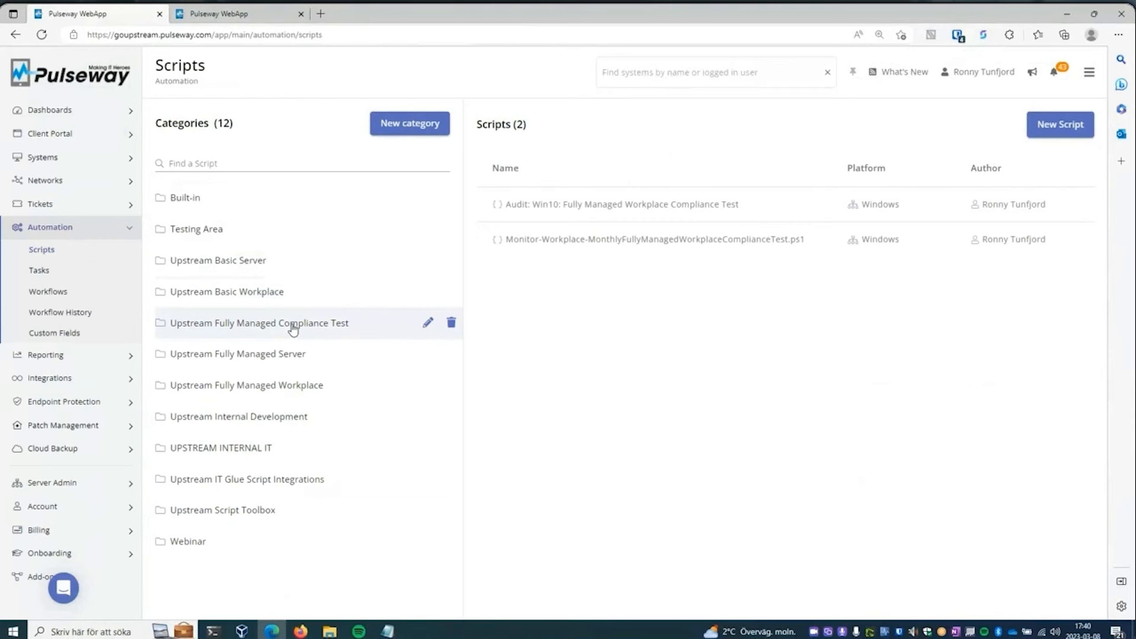
left_click(637, 210)
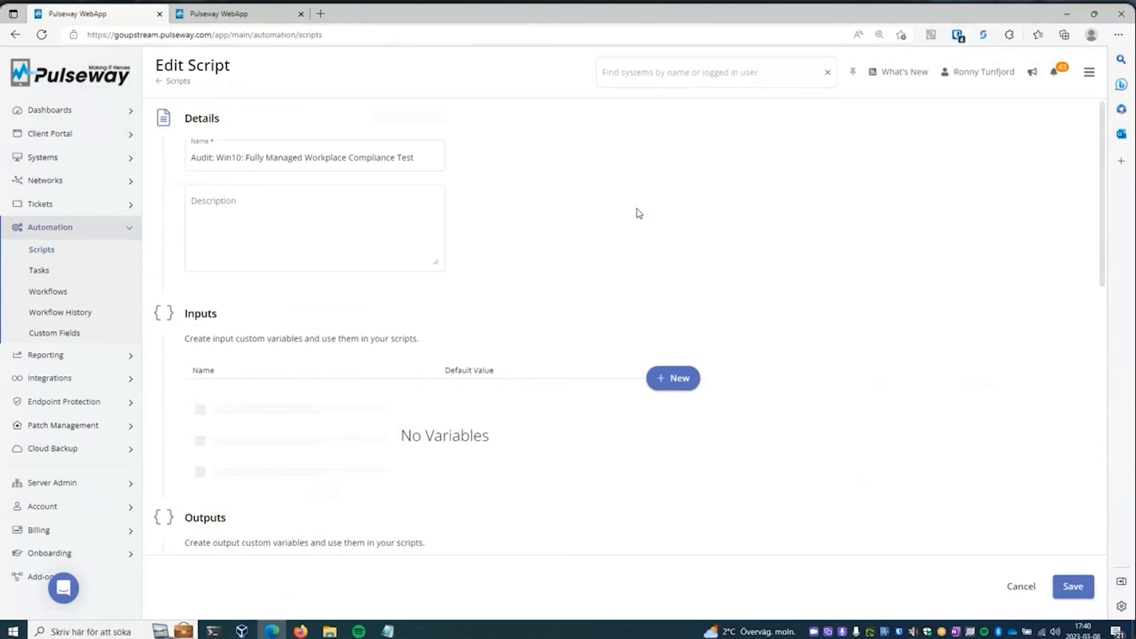
left_click_drag(1105, 137, 1106, 386)
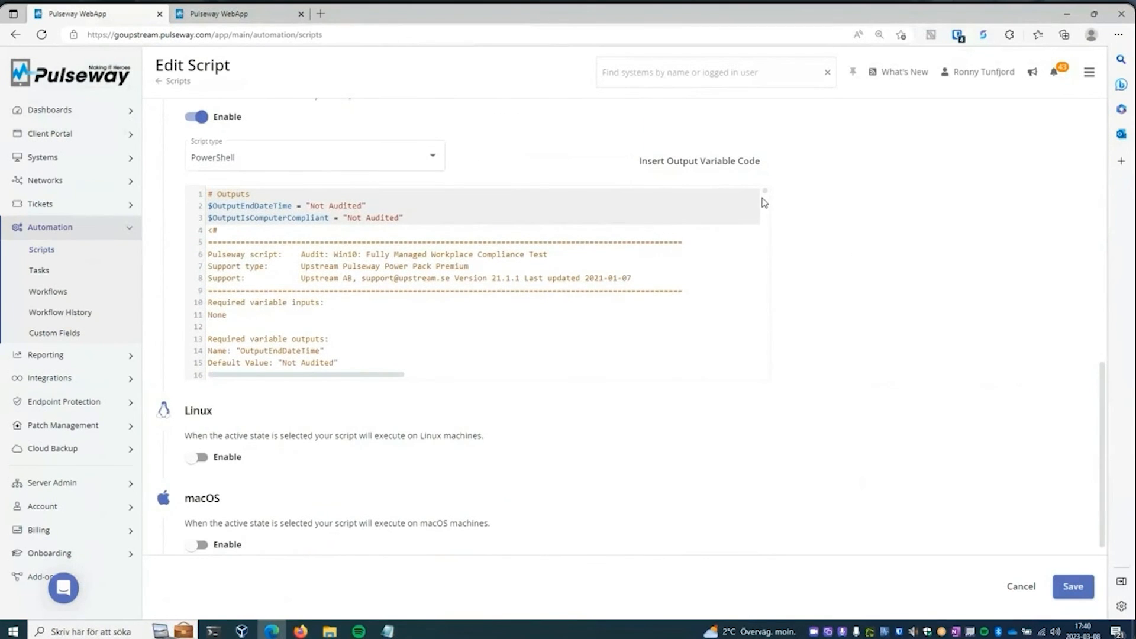
left_click_drag(765, 195, 766, 205)
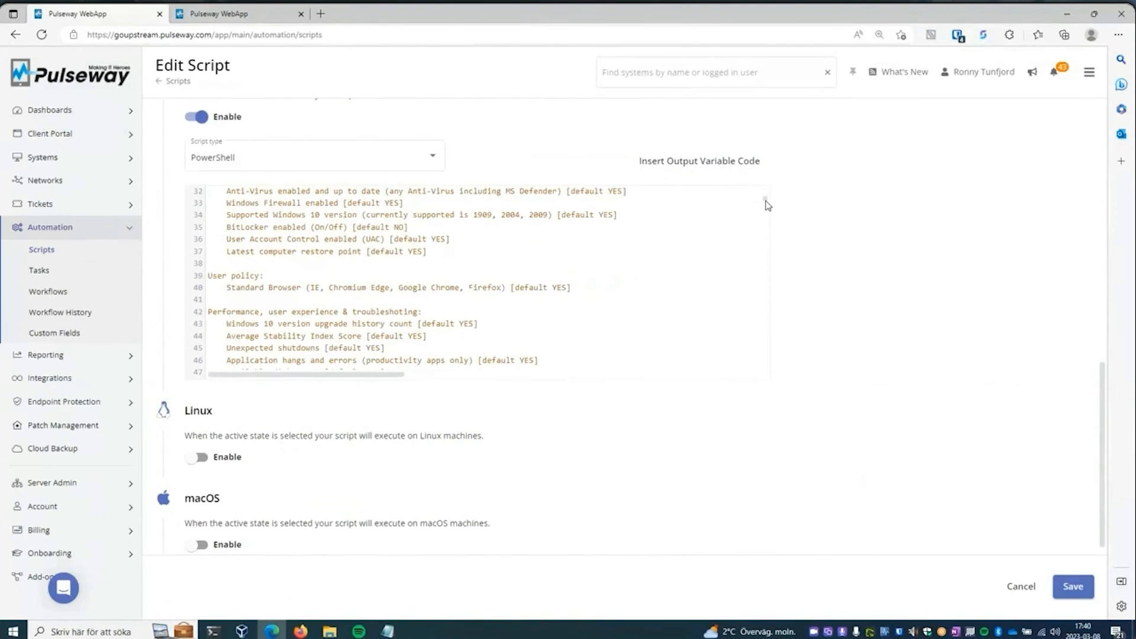
scroll(765, 203, "up", 3)
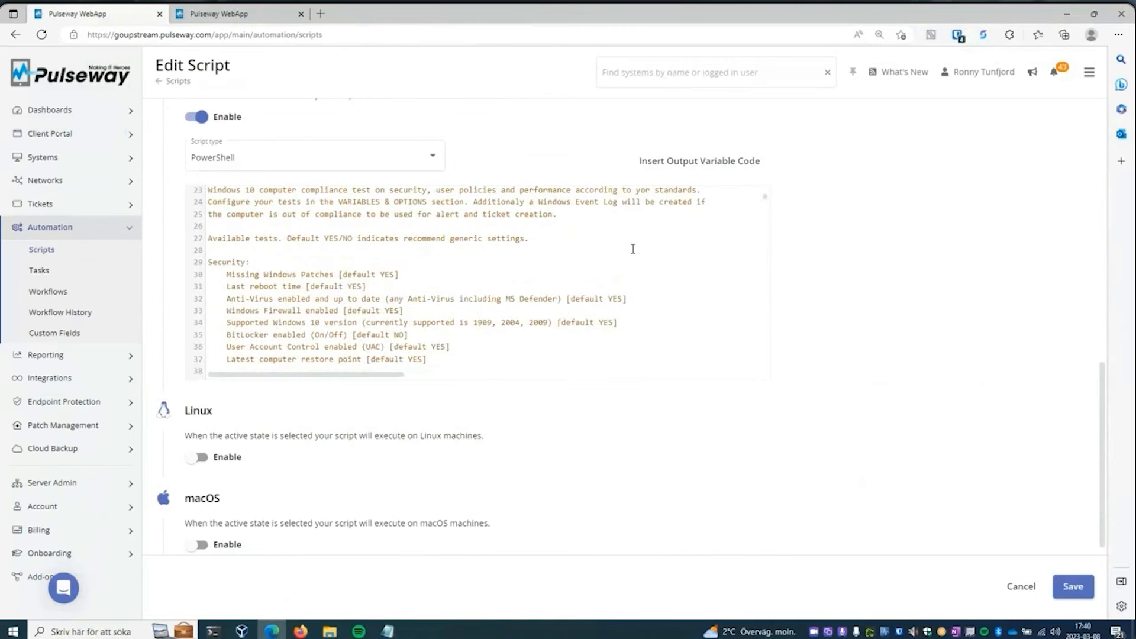
scroll(464, 270, "down", 2)
scroll(465, 271, "down", 2)
scroll(463, 278, "up", 1)
scroll(463, 284, "down", 1)
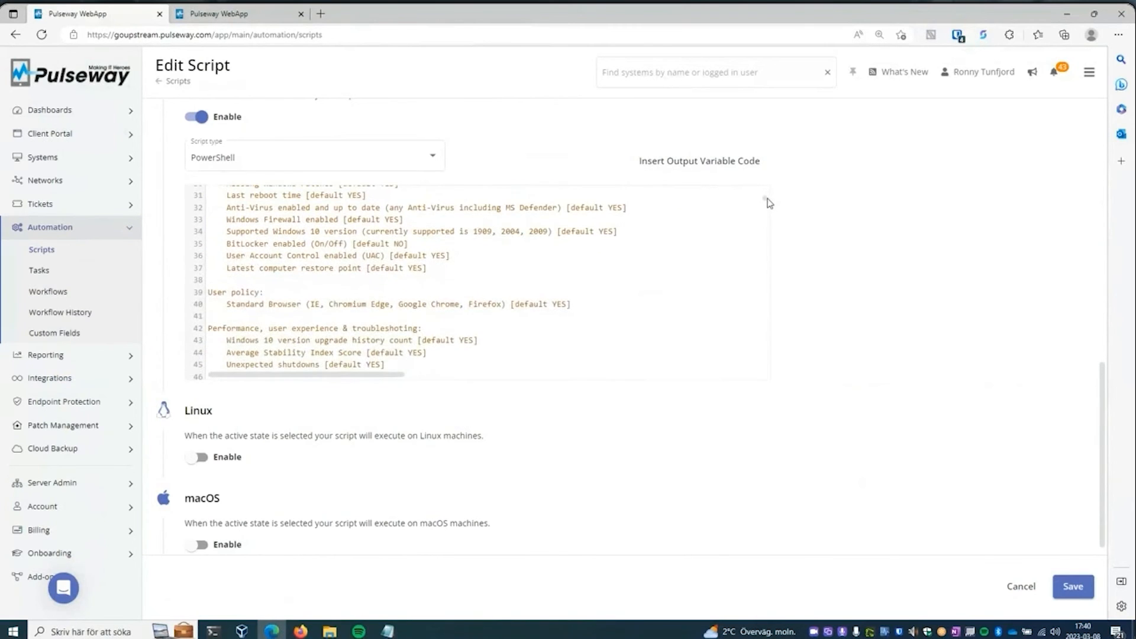
scroll(768, 204, "down", 12)
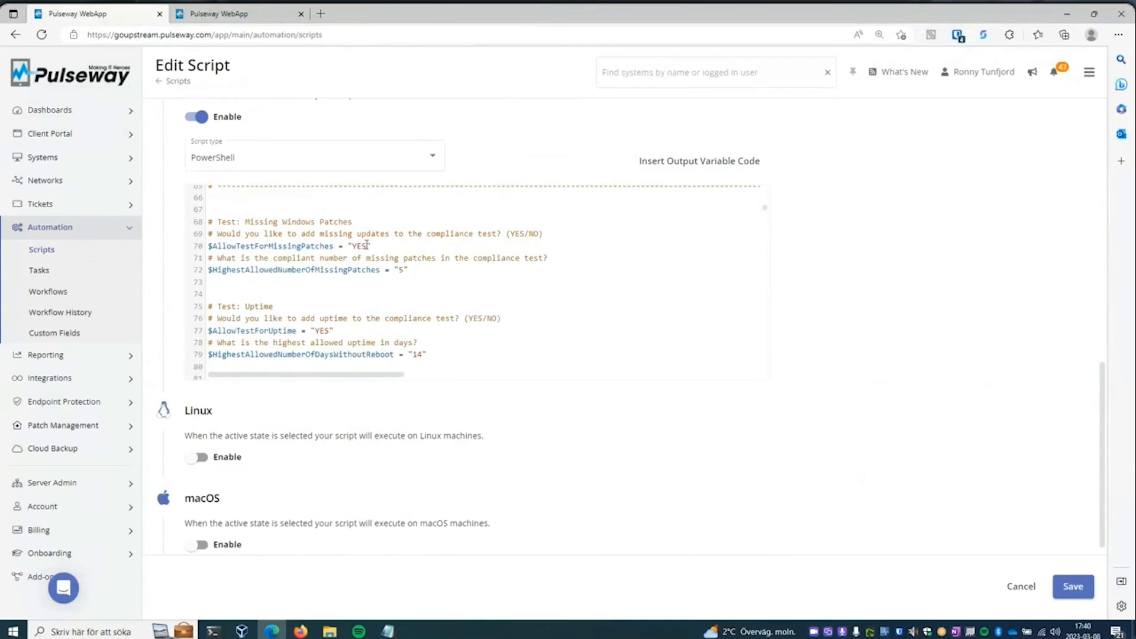
- Set $AllowTestForMissingPatches to "NO" and $HighestAllowedNumberOfMissingPatches to "3" in the compliance test script
left_click_drag(368, 246, 352, 249)
type("NO")
key("Down")
key("Down")
key("Right")
key("Right")
key("Right")
key("Right")
key("BackSpace")
type("3")
- Set $HighestAllowedNumberOfDaysWithoutReboot to "10" and review the script's firewall, Windows 10 version and BitLocker test variables
left_click(420, 355)
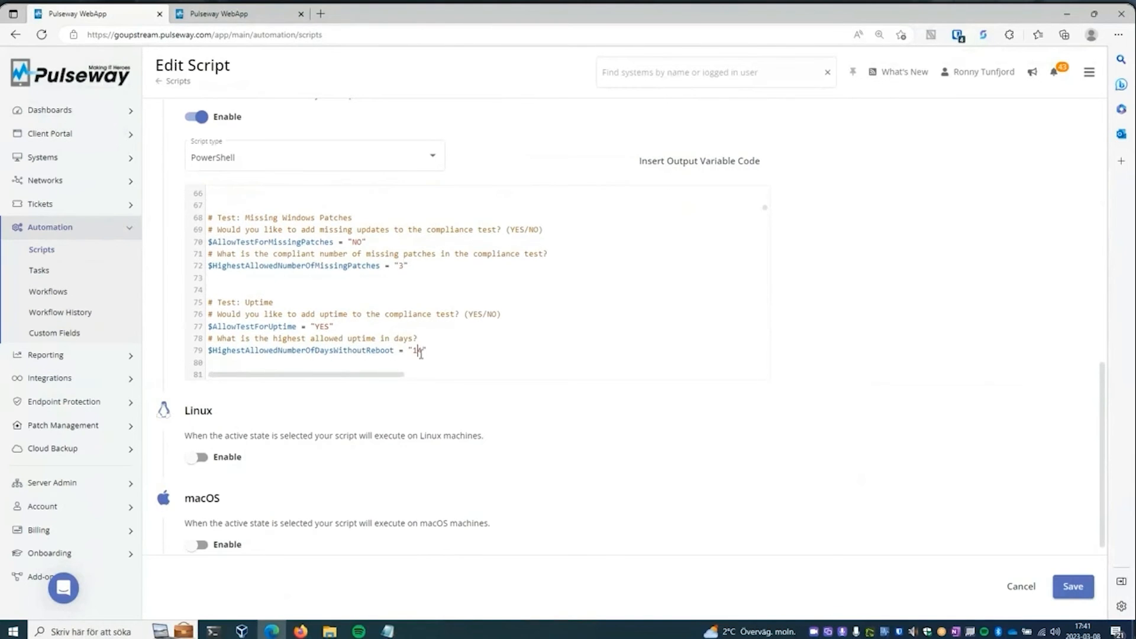
key("BackSpace")
type("0")
scroll(768, 214, "down", 9)
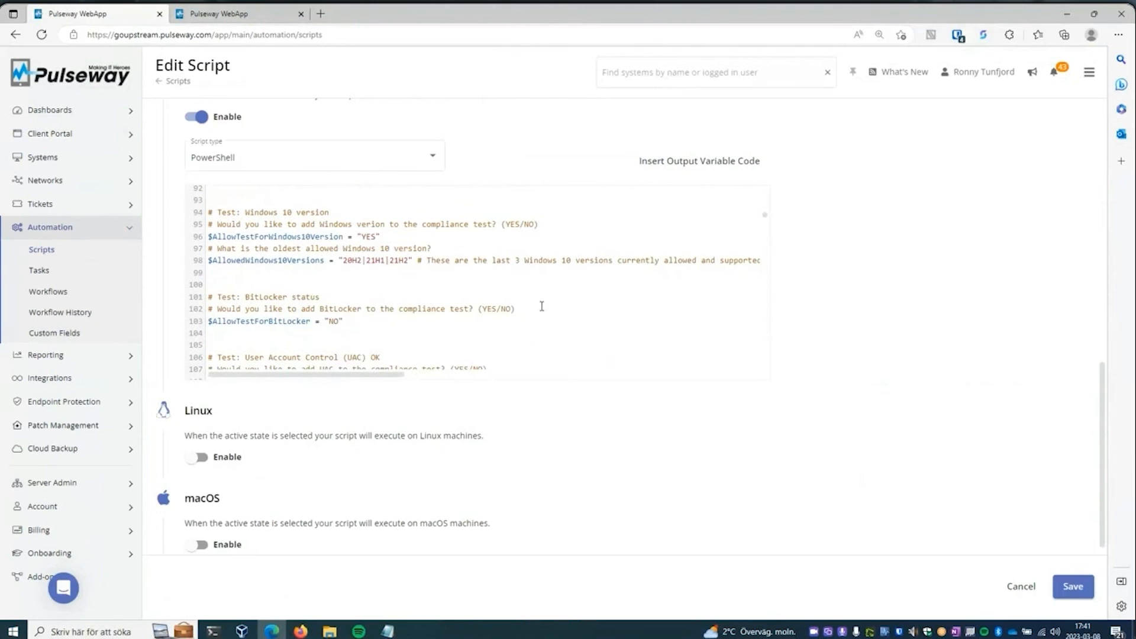
scroll(424, 303, "up", 1)
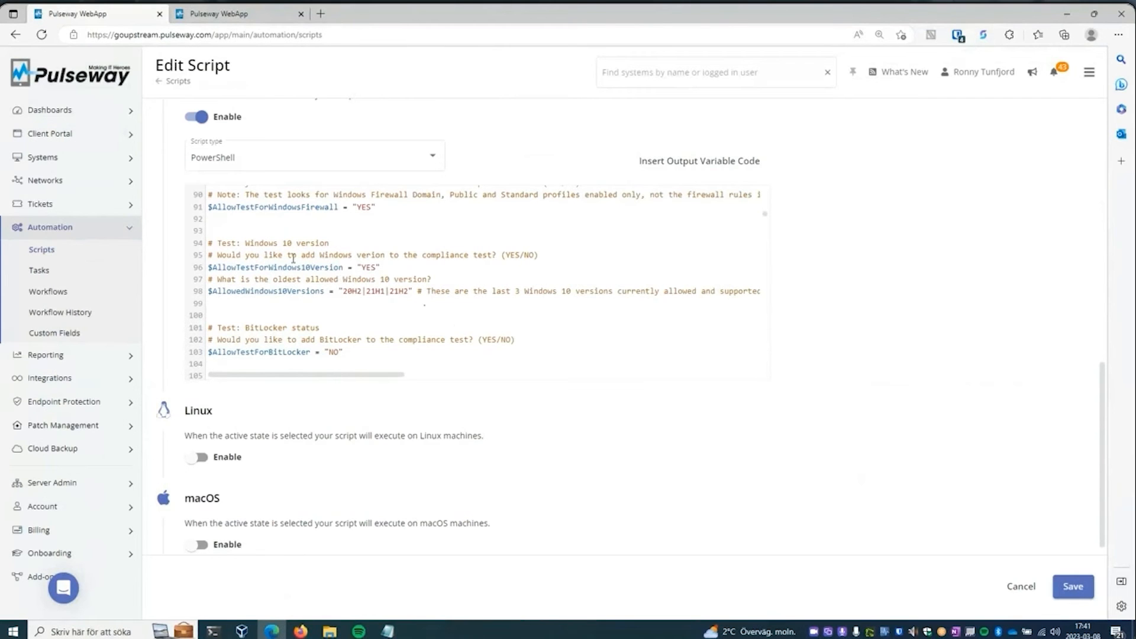
- Leave the script without saving and open the Upstream Monthly Fully Managed Workplace Compliance Test task to view its scope and schedule
left_click(91, 275)
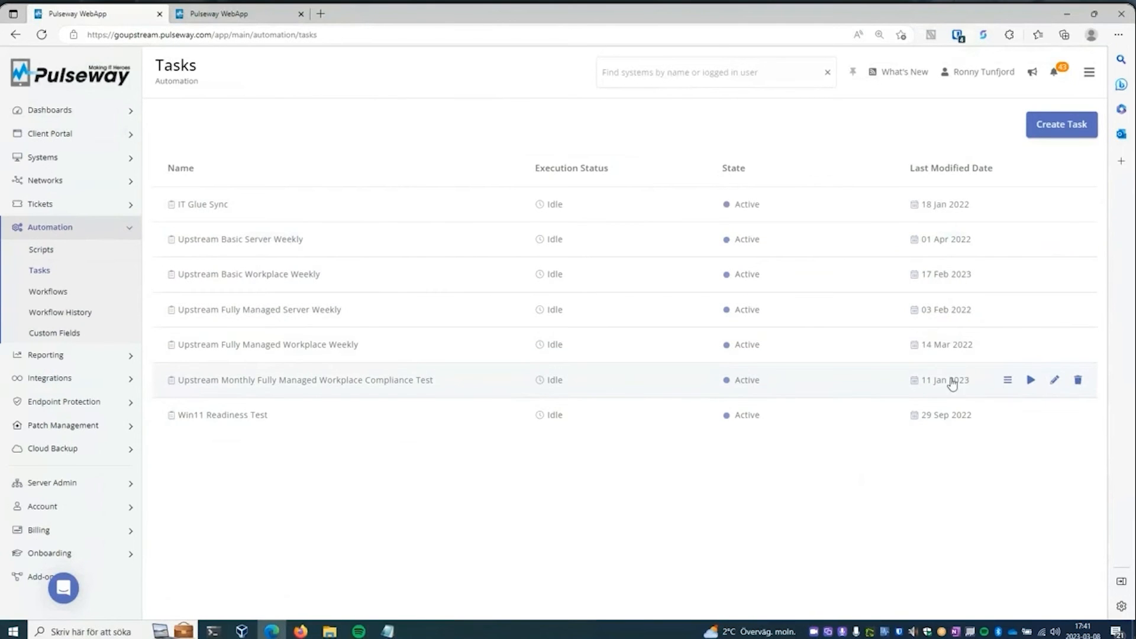
left_click(1054, 382)
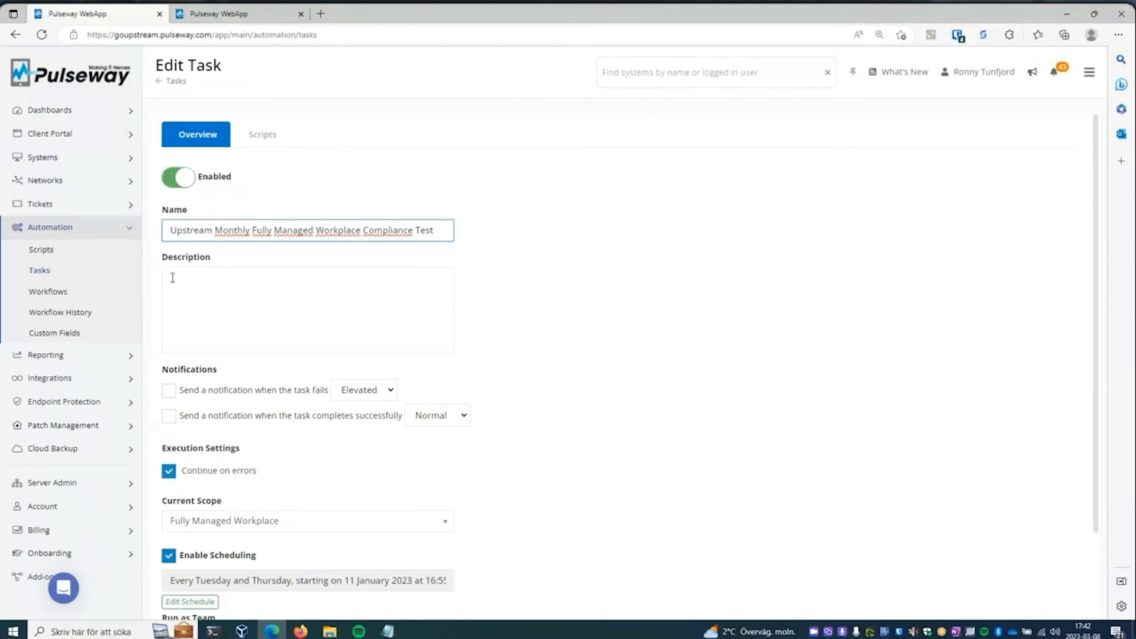
- Open the Upstream Fully Managed Workplace endpoint policy assigned to all fully managed customers and expand its System settings
left_click(89, 482)
left_click(104, 444)
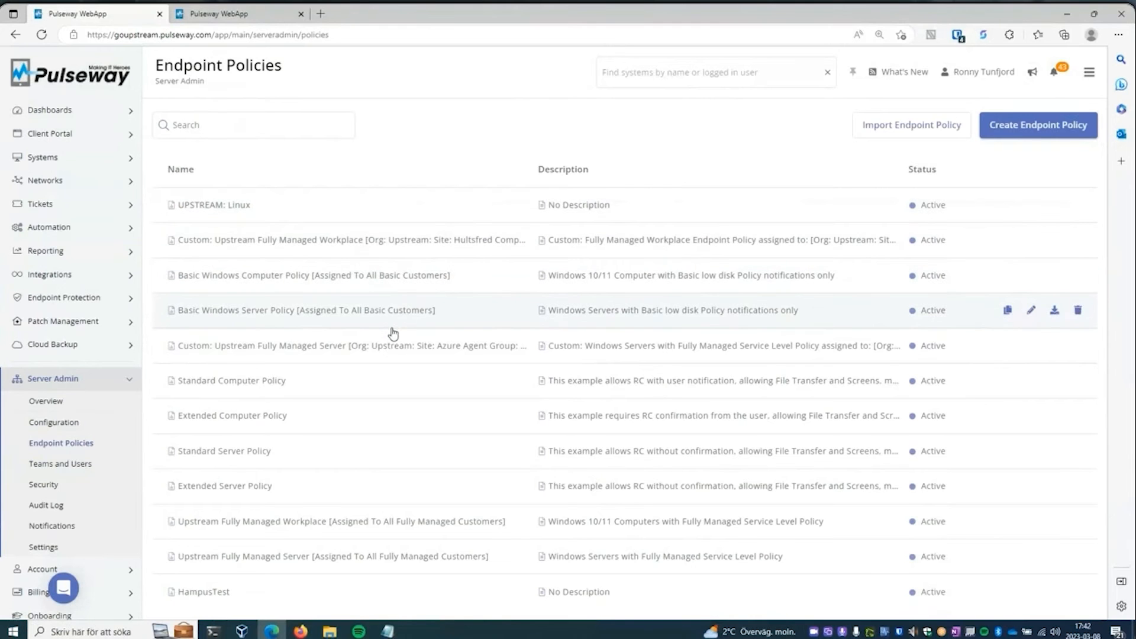
left_click(307, 527)
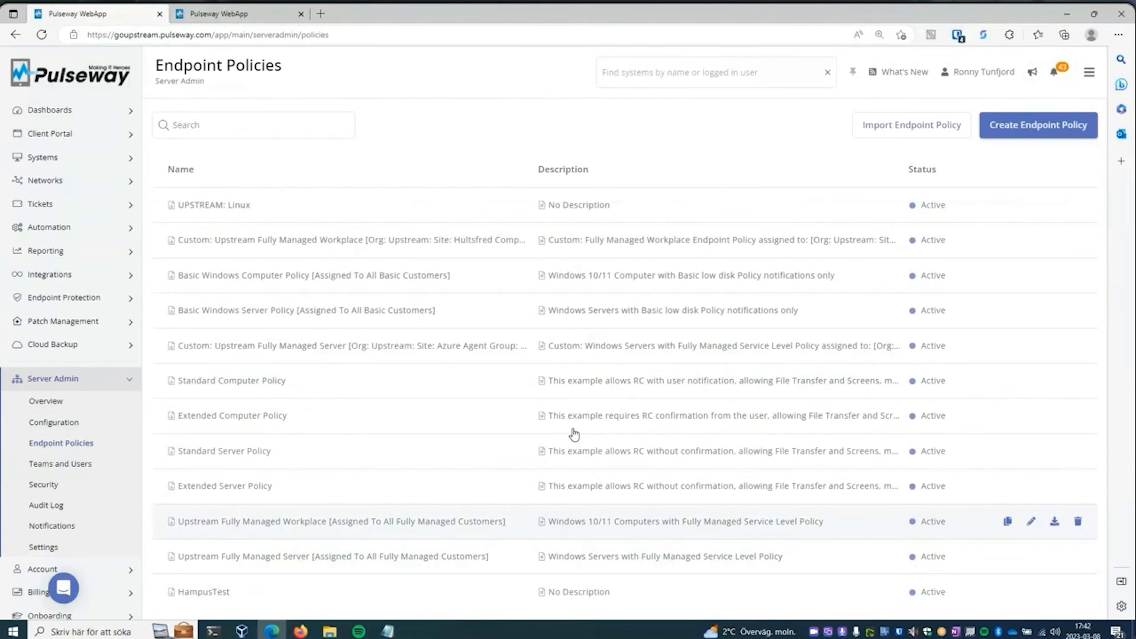
left_click(378, 231)
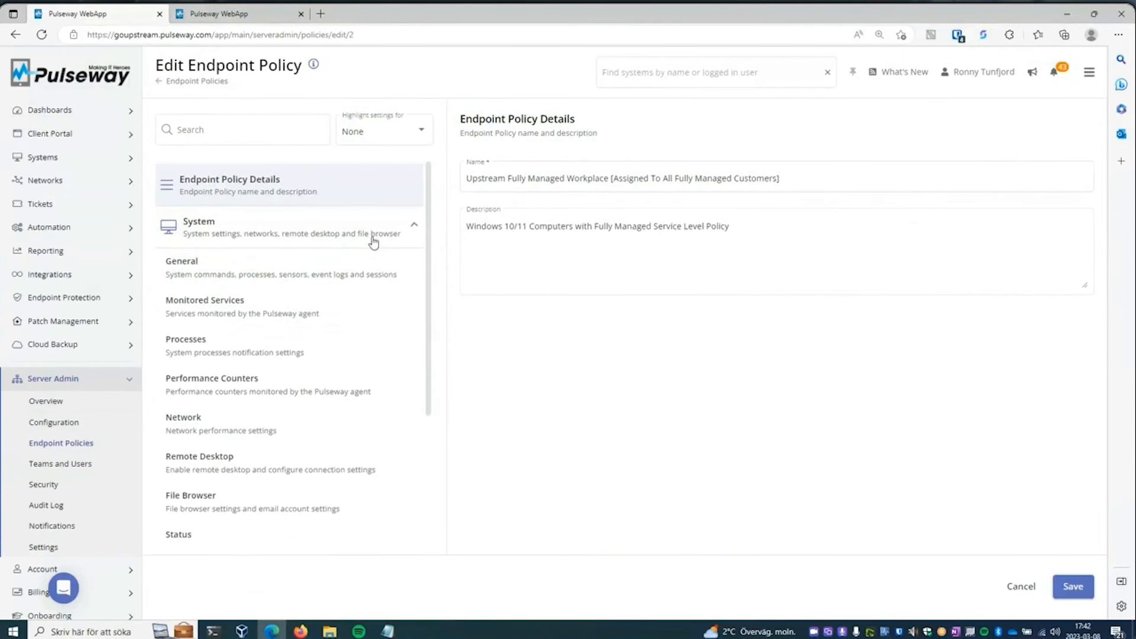
- View the policy's Upstream - Custom Fully Managed Events event log filter down to its notification options, and close it without saving
left_click_drag(426, 310, 430, 365)
scroll(301, 466, "down", 3)
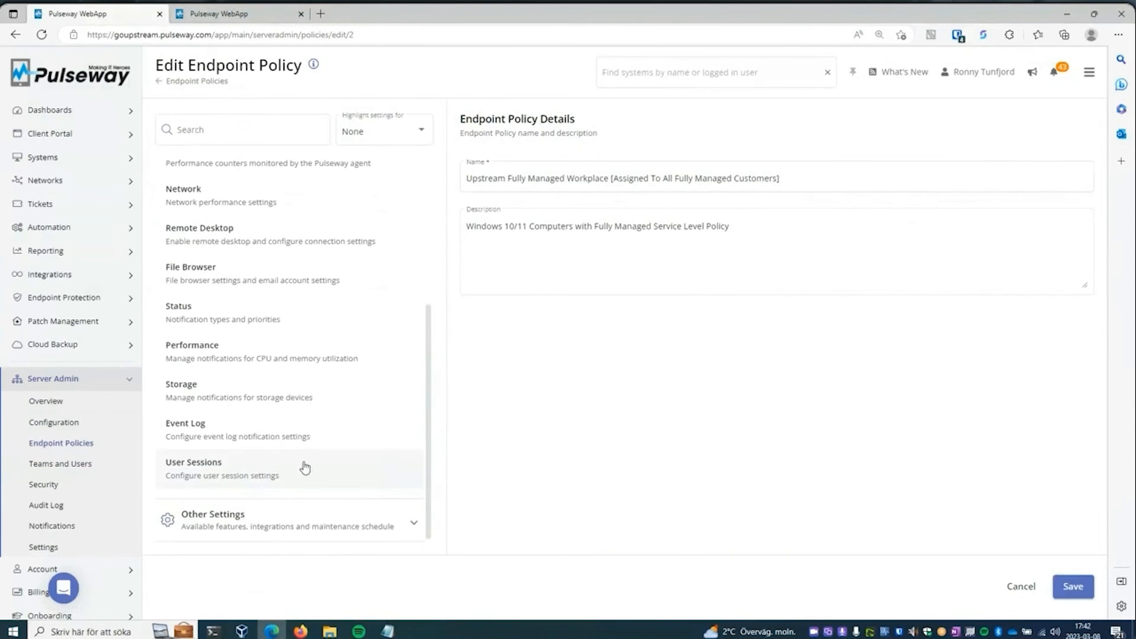
left_click(246, 438)
left_click(562, 300)
scroll(714, 287, "down", 2)
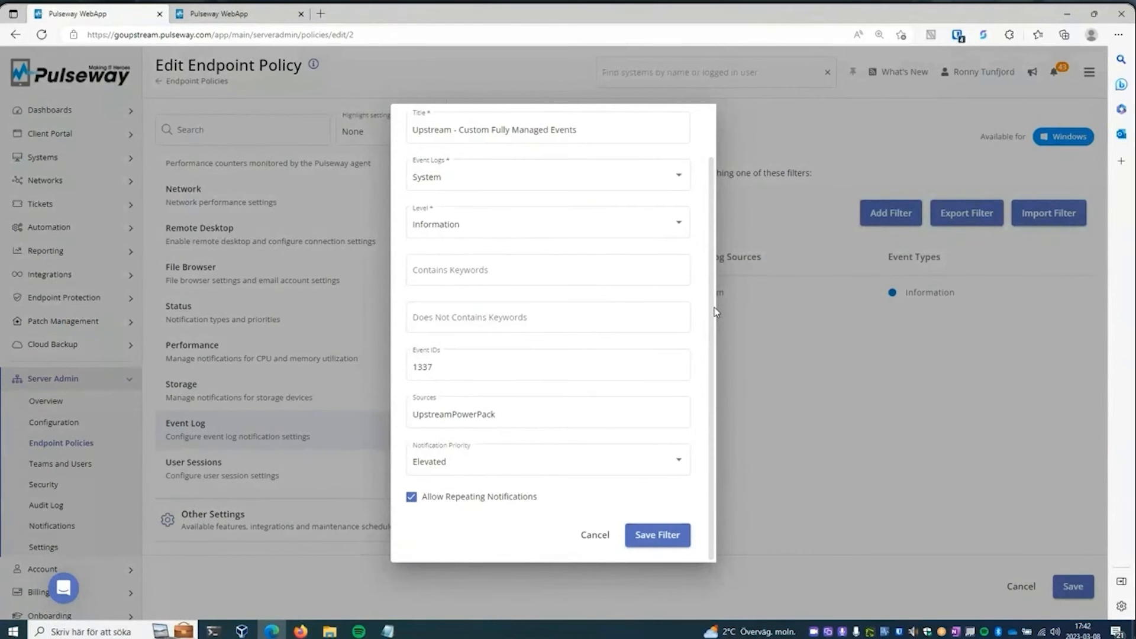
left_click(609, 537)
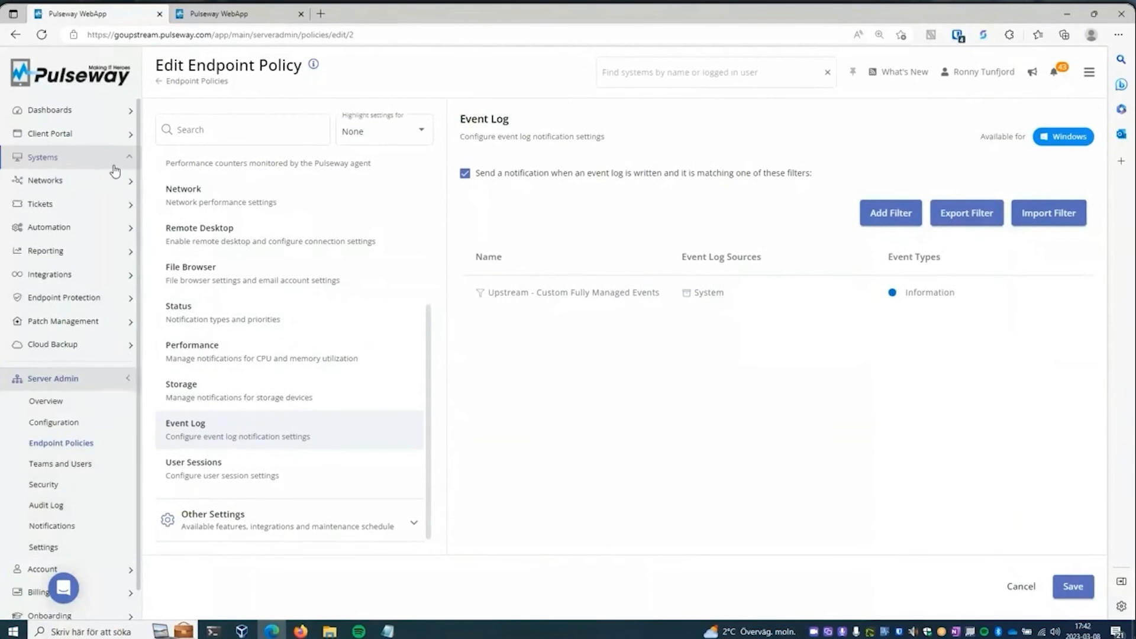
- Open the systems notifications and view the details of the elevated disk space notifications from 8 March 2023 at 16:49 and 16:37
left_click(45, 157)
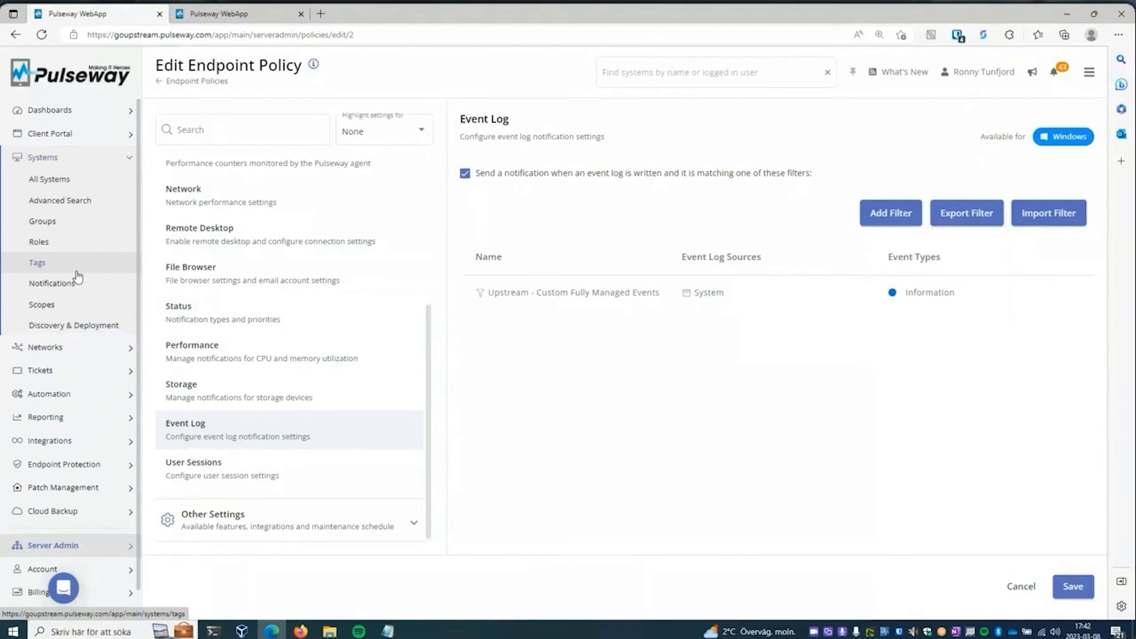
left_click(142, 288)
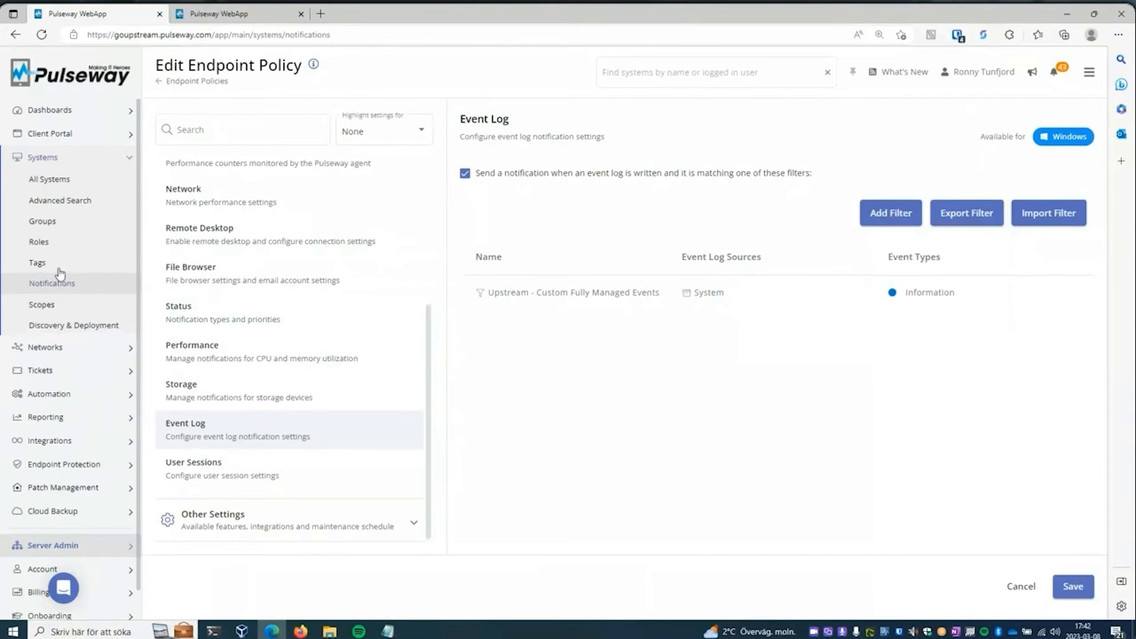
left_click(41, 36)
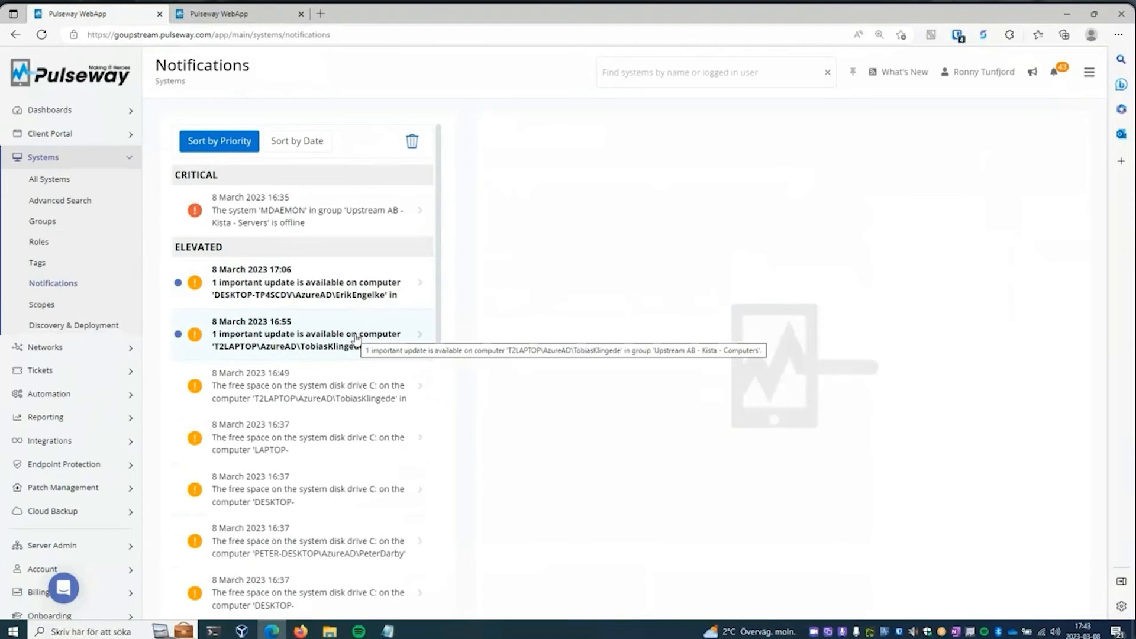
left_click(358, 400)
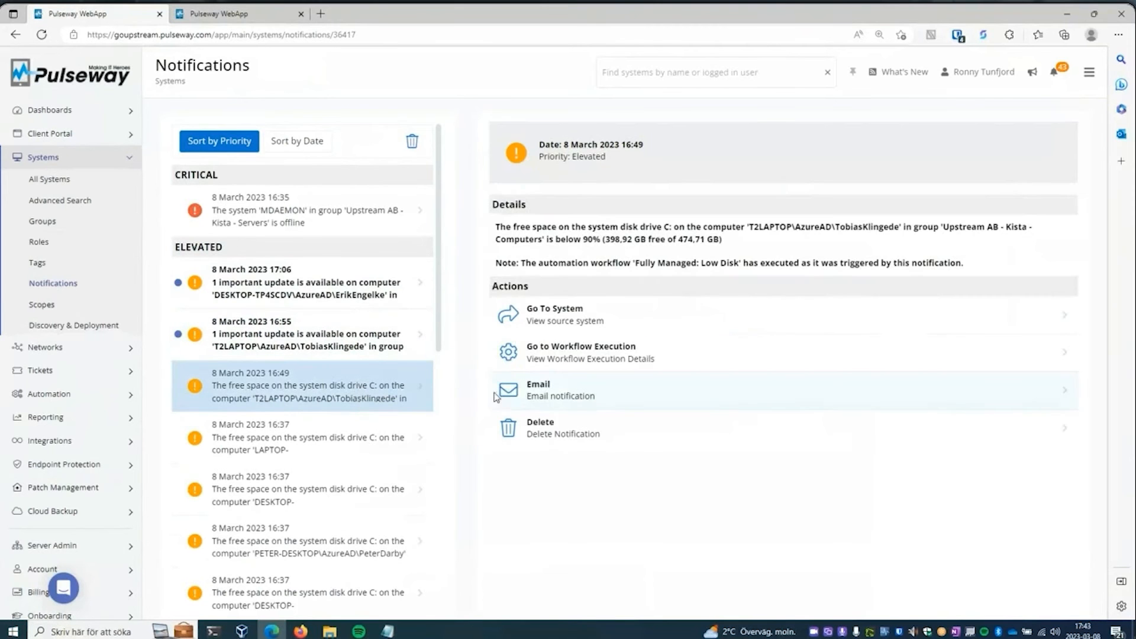
left_click(335, 455)
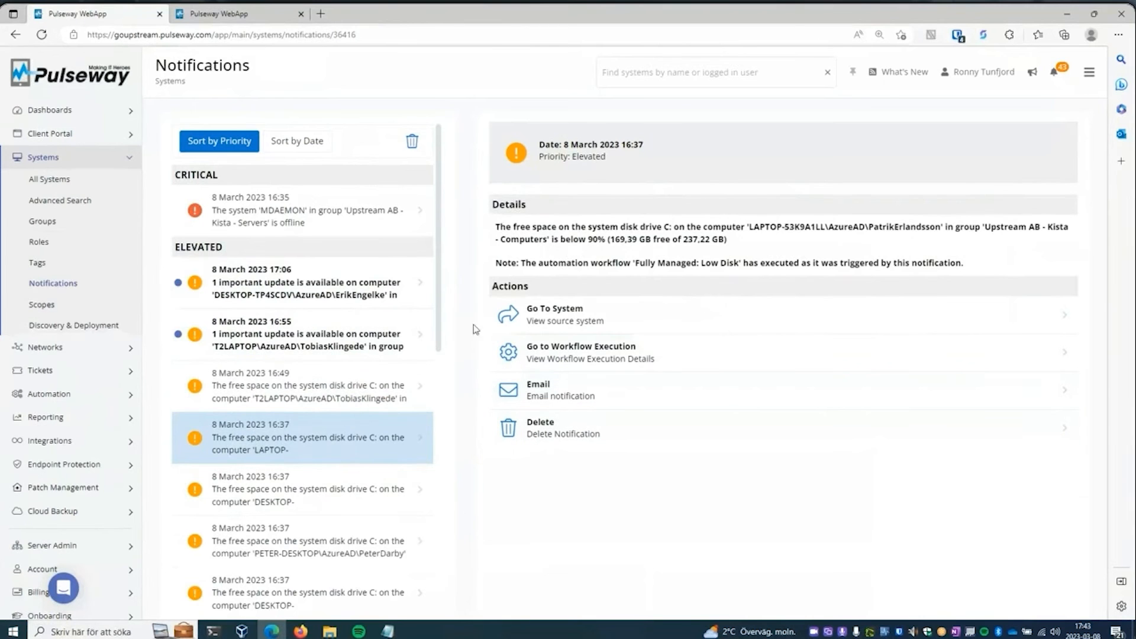
- View the details of two more elevated disk space notifications from 8 March 2023 at 16:37
scroll(441, 331, "down", 3)
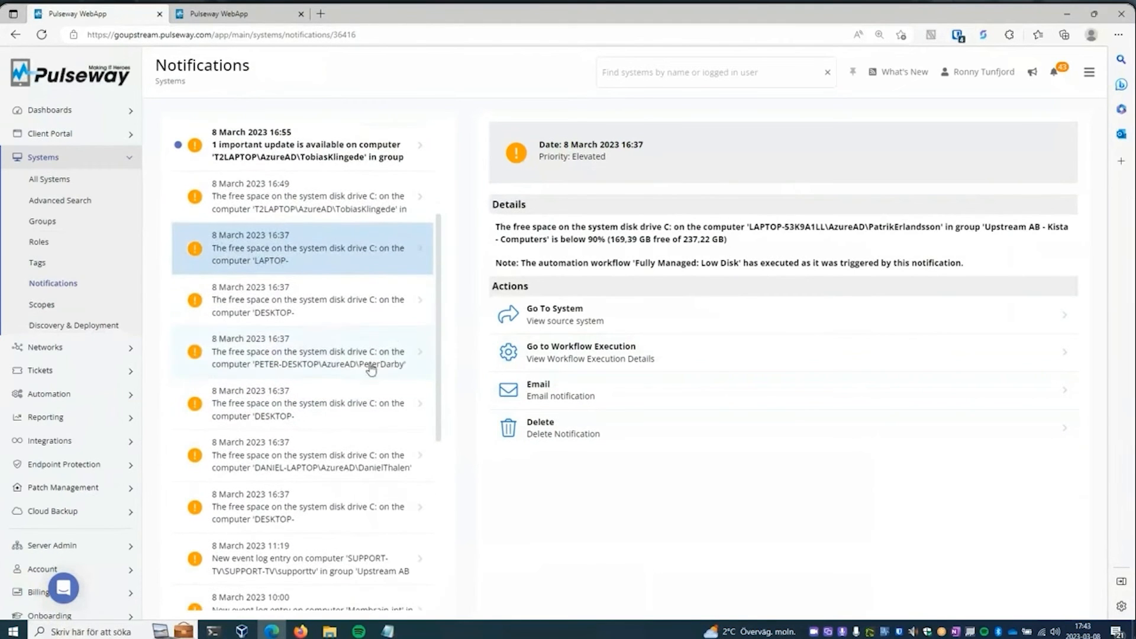
left_click(368, 363)
left_click(336, 460)
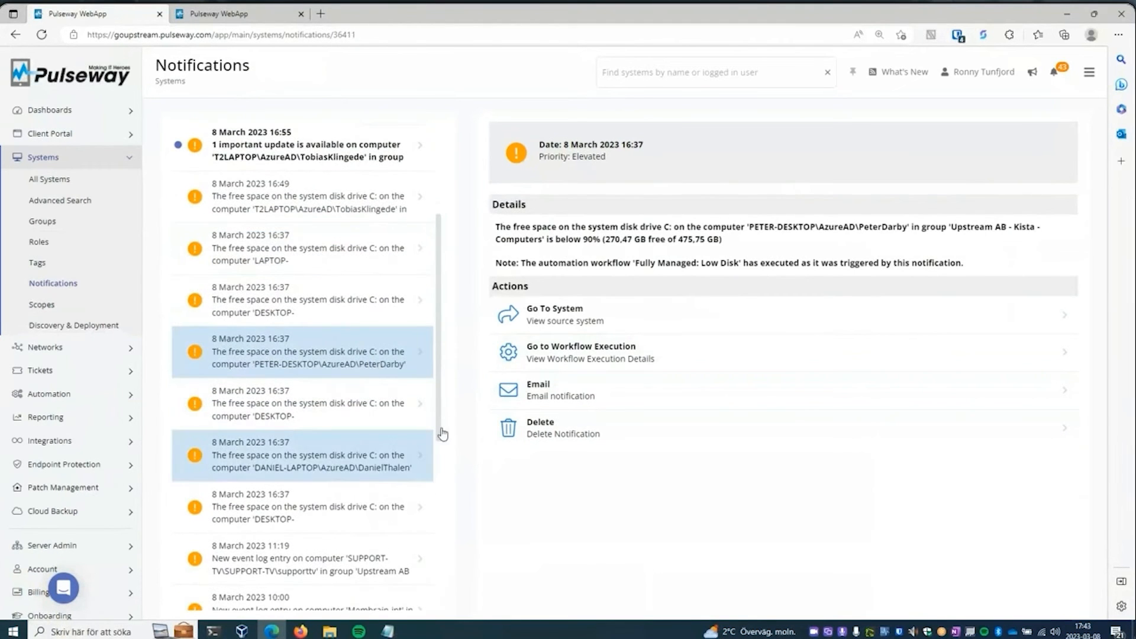
- Open the event log notification from 8 March 2023 at 09:01 and highlight its three Stability Index Score lines
scroll(436, 390, "down", 4)
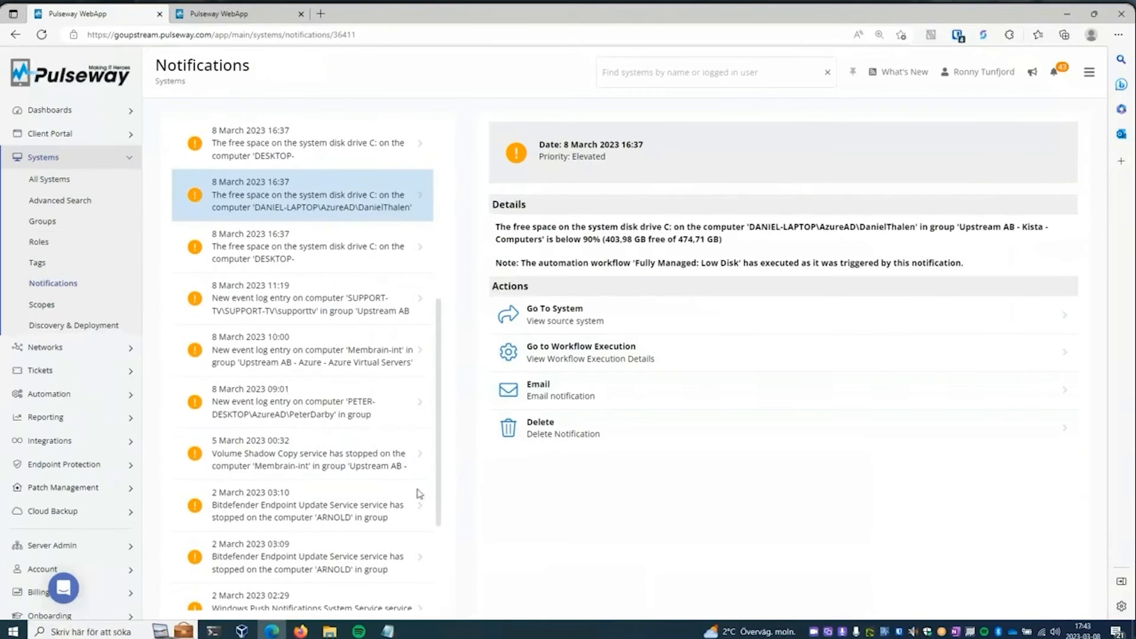
left_click(357, 409)
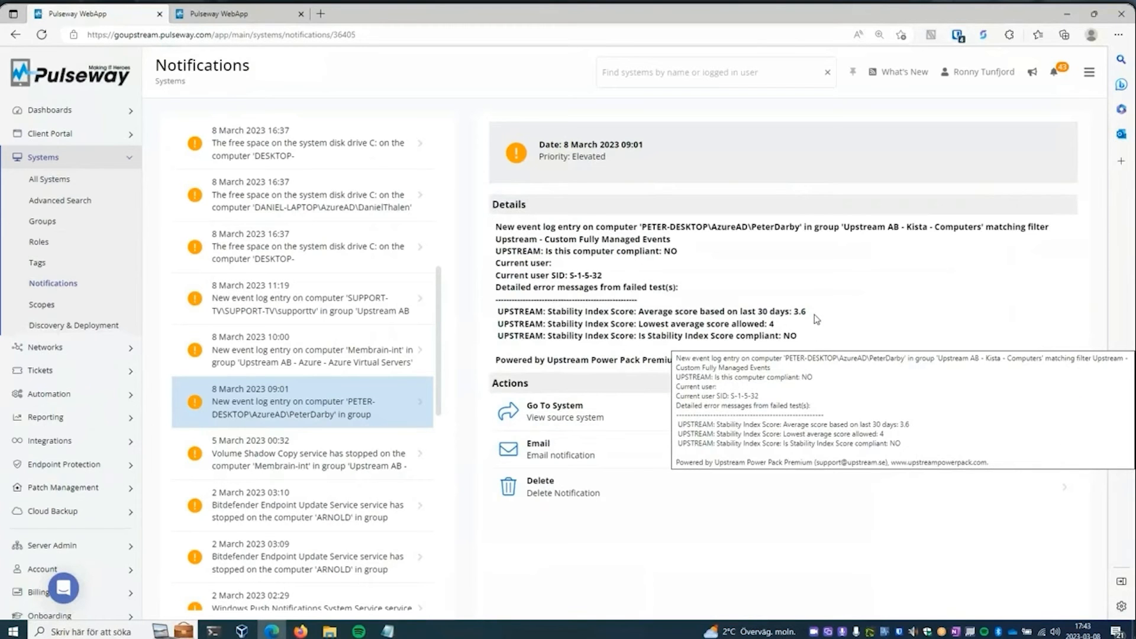
left_click_drag(811, 340, 498, 315)
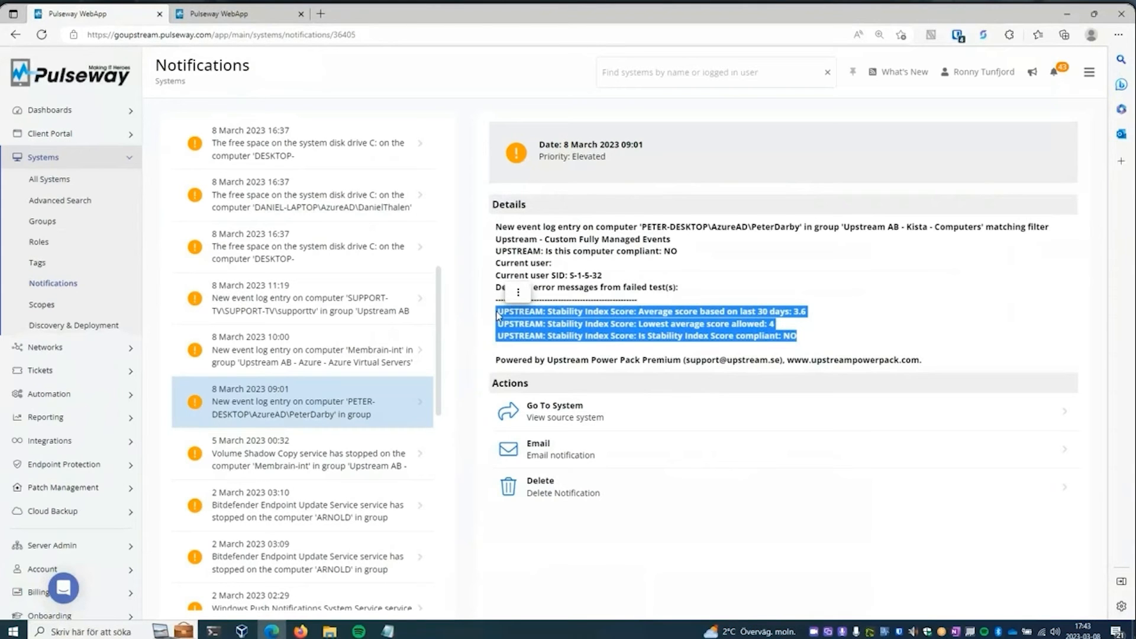
- View the event log notifications from 24 February 2023 at 08:10 and 10:33, highlighting the failed-test details of the 08:10 one
scroll(441, 361, "down", 2)
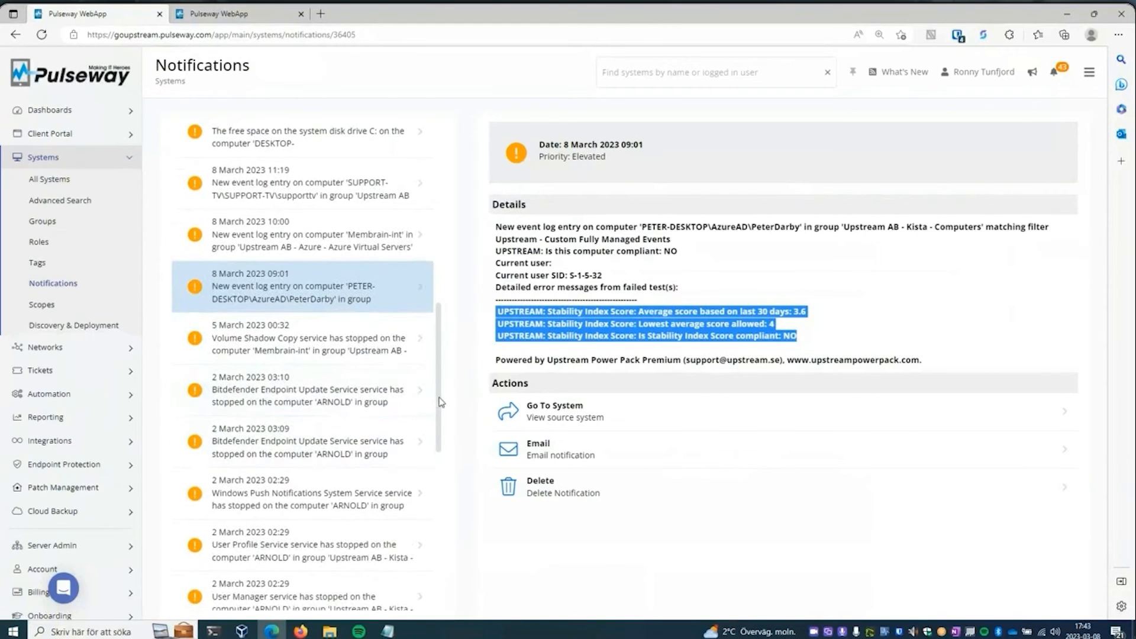
scroll(435, 431, "down", 5)
scroll(438, 488, "down", 8)
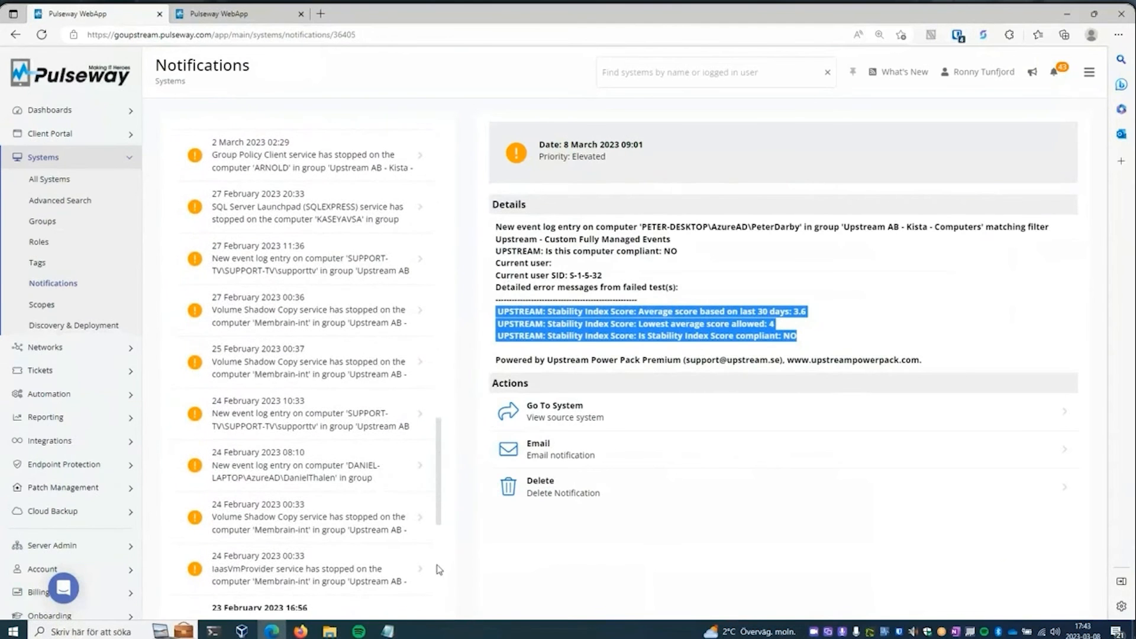
left_click(376, 477)
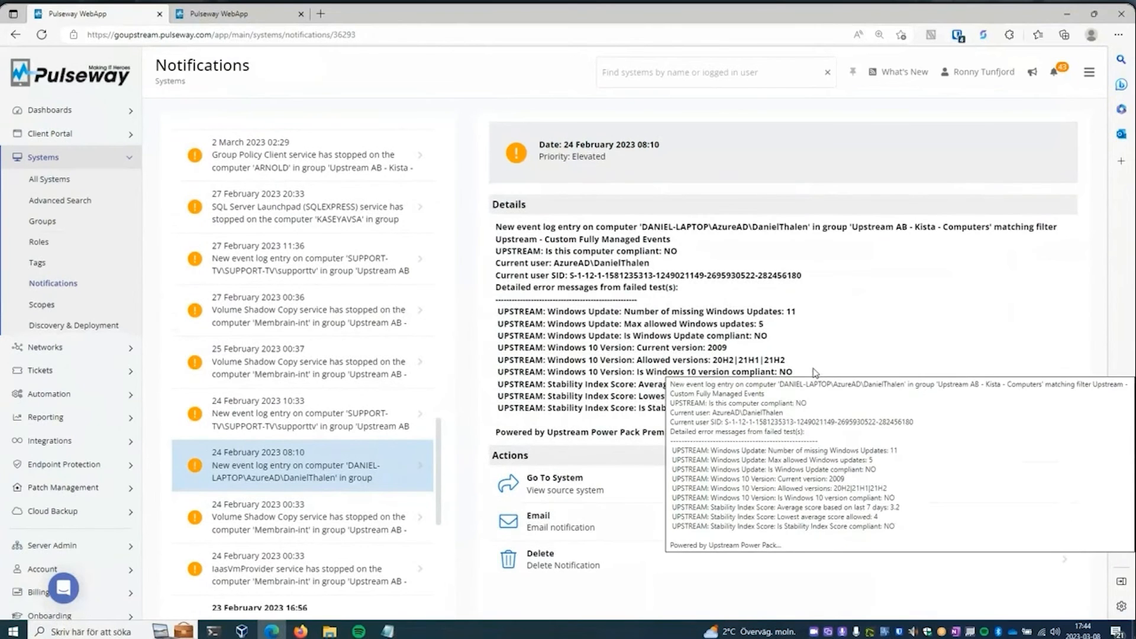
left_click_drag(810, 413, 498, 230)
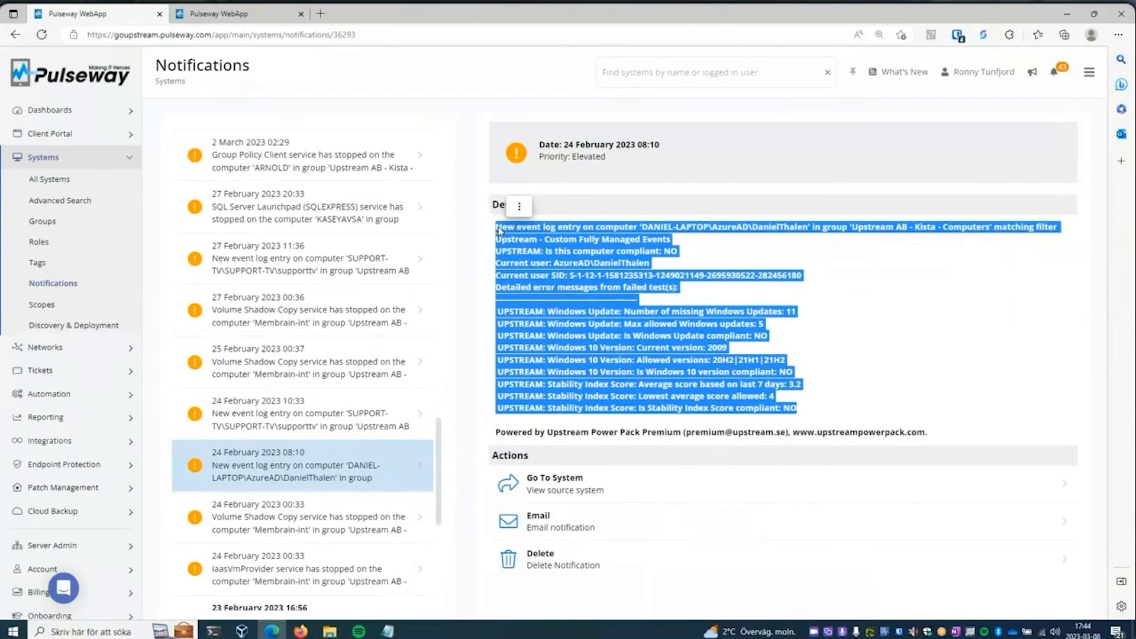
left_click(340, 430)
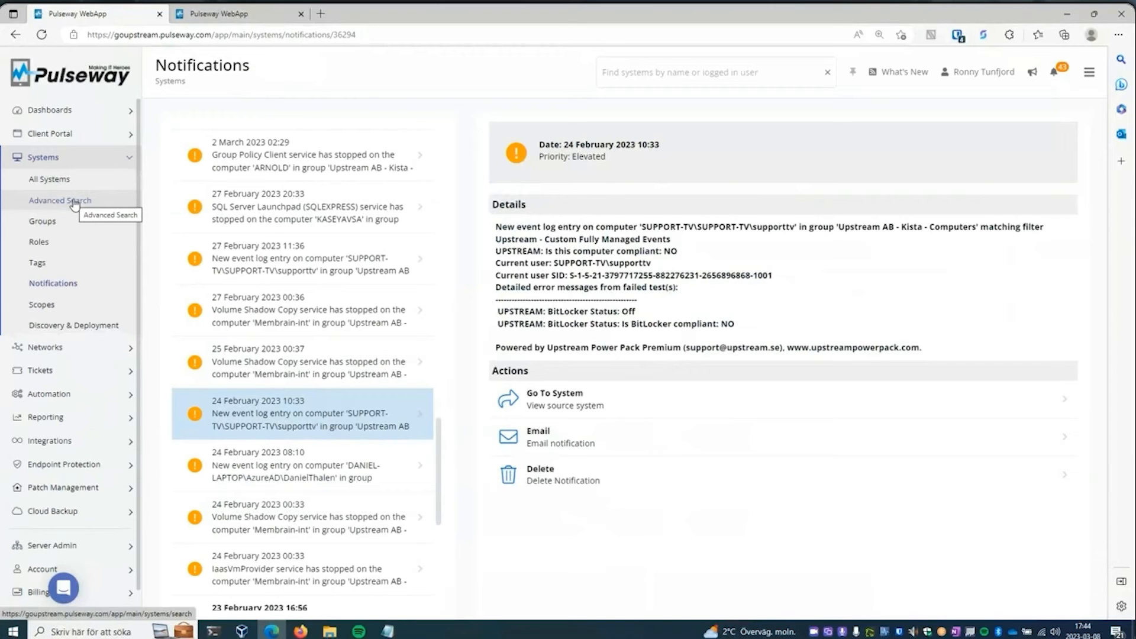
left_click(79, 158)
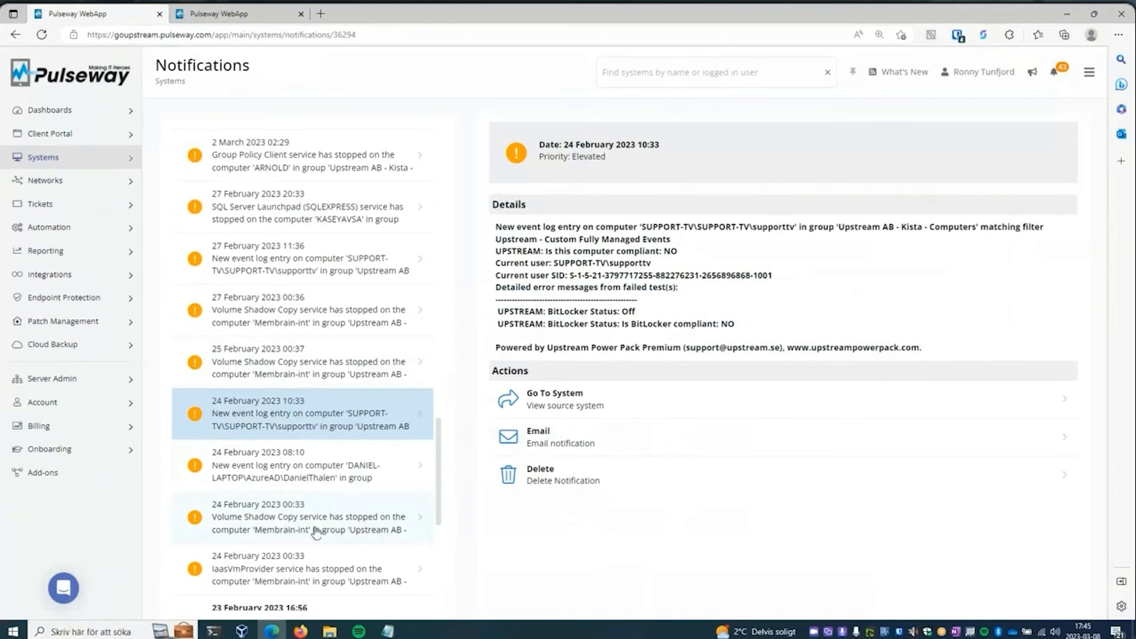
- Switch to File Explorer, open the CustomFields text file in PulsewayFullyManagedWorkplace-master and highlight the Audit: Azure AD: User Name entry
left_click(331, 632)
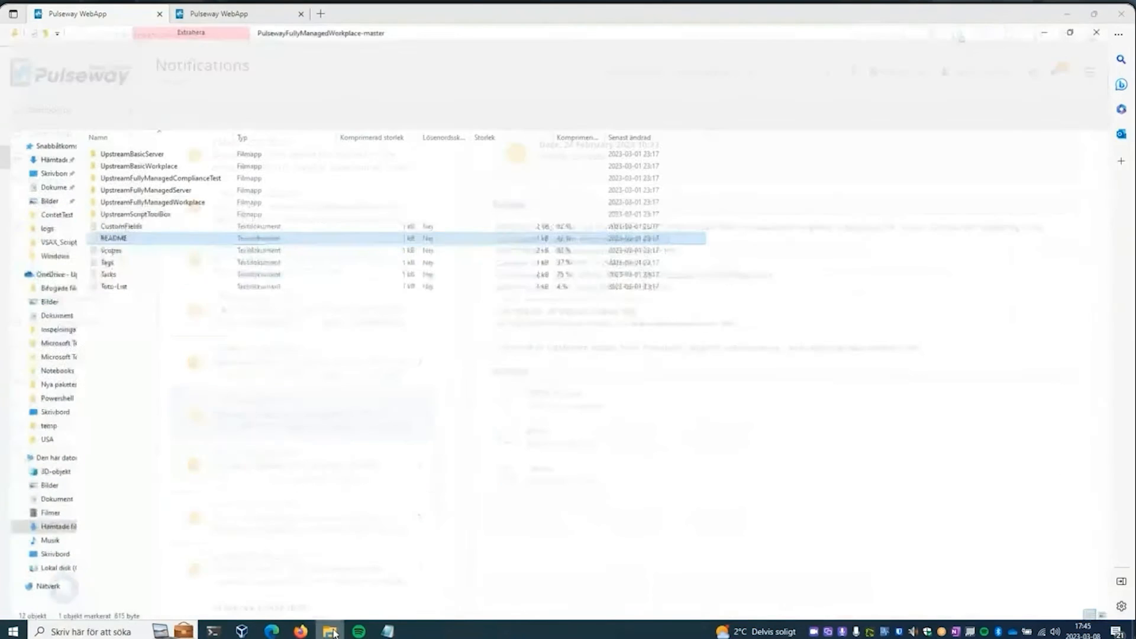
double_click(130, 211)
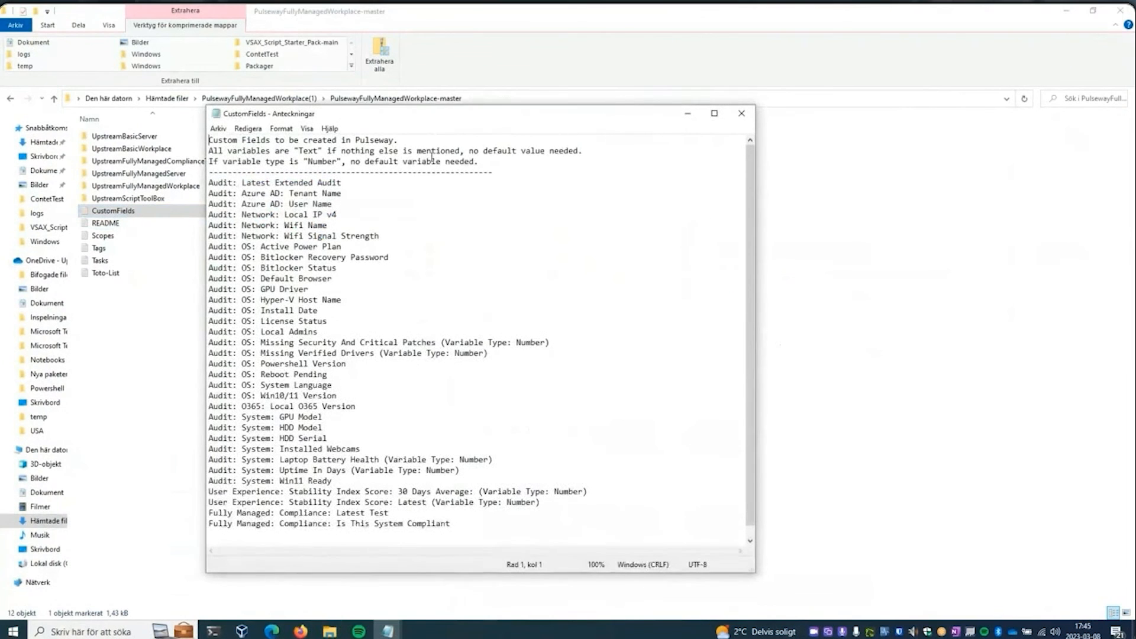
left_click_drag(331, 183, 199, 184)
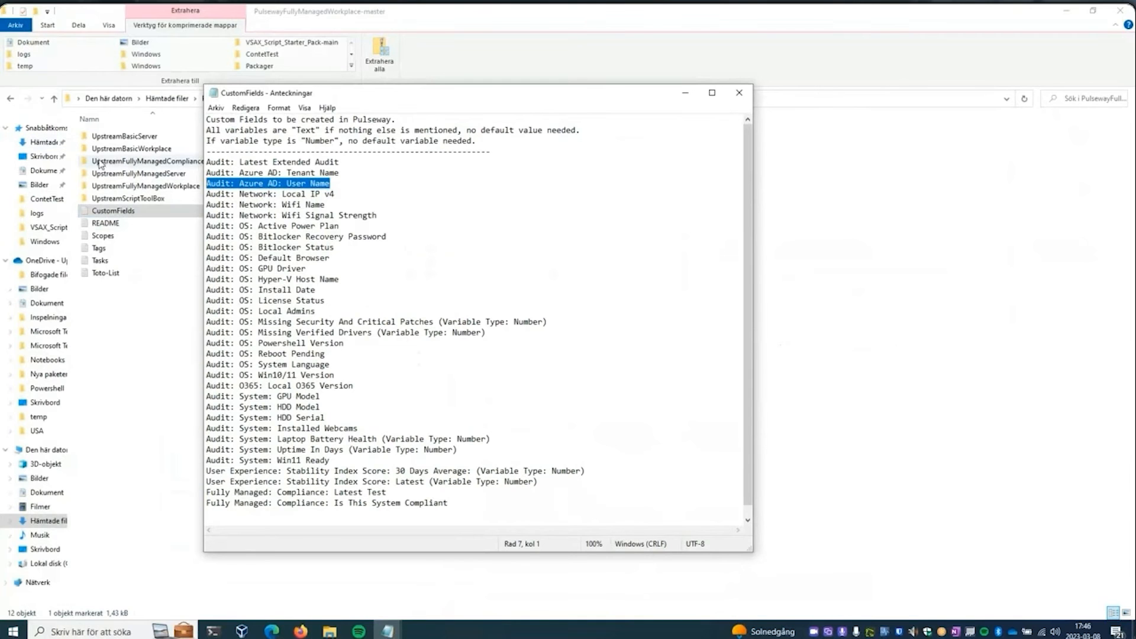
- Open the Scripts folder inside the UpstreamBasicWorkplace folder of the package in File Explorer
left_click(122, 150)
double_click(122, 152)
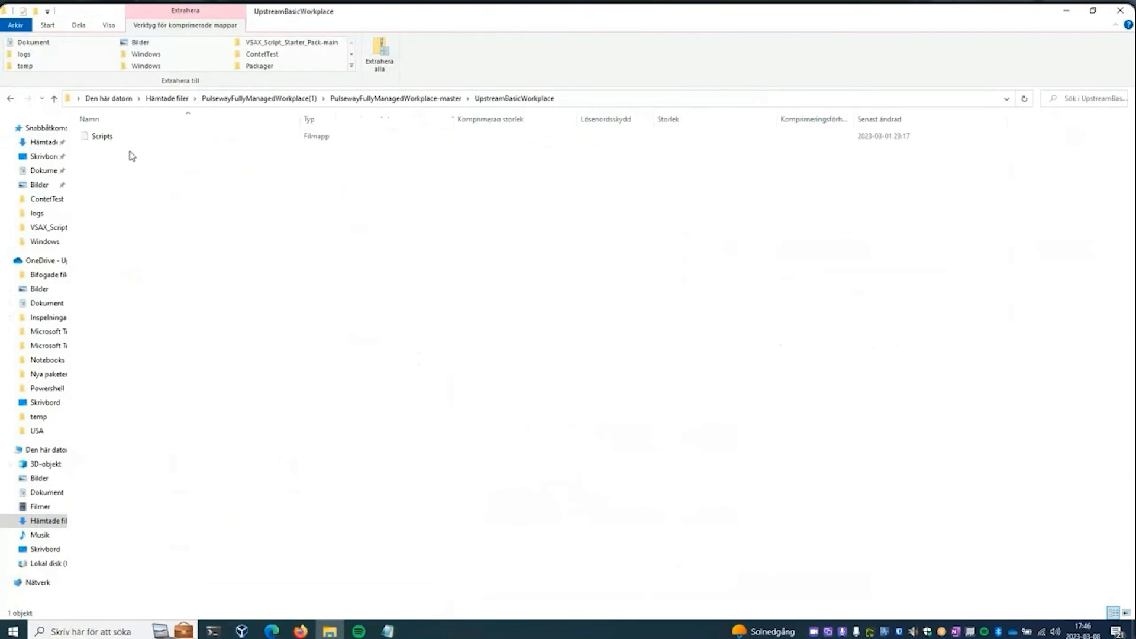
left_click(107, 136)
double_click(137, 140)
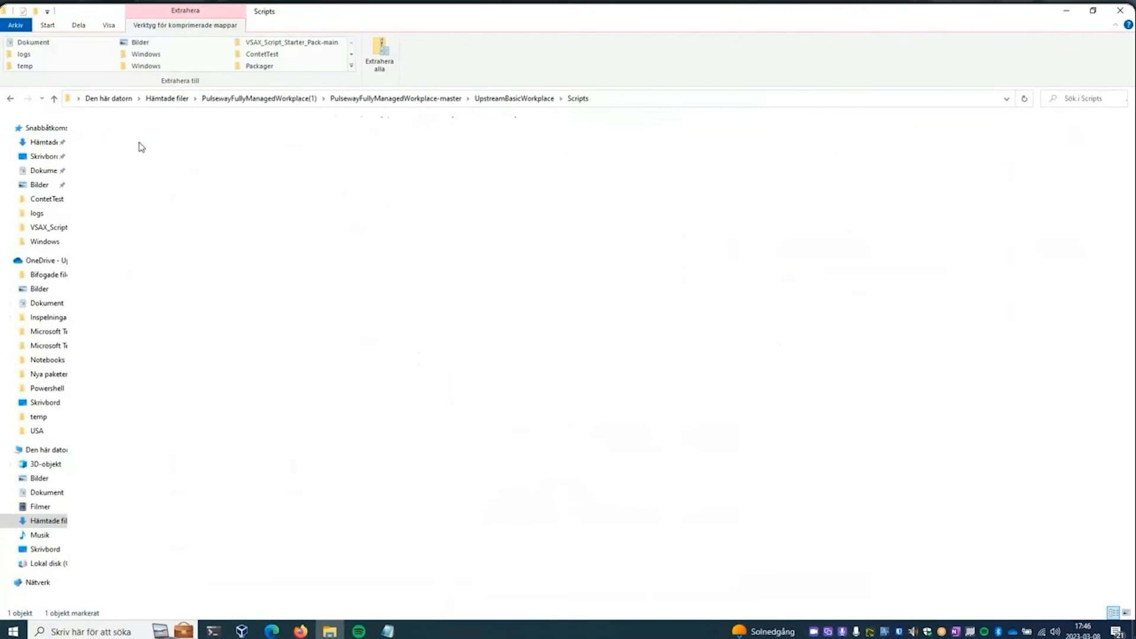
left_click(148, 175)
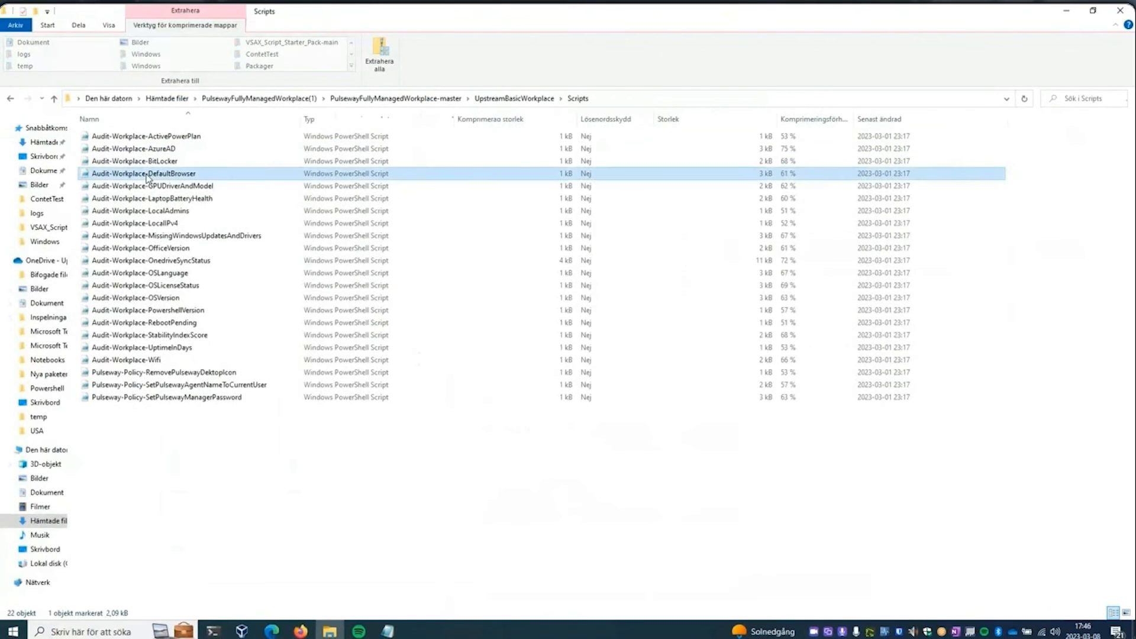
key("Return")
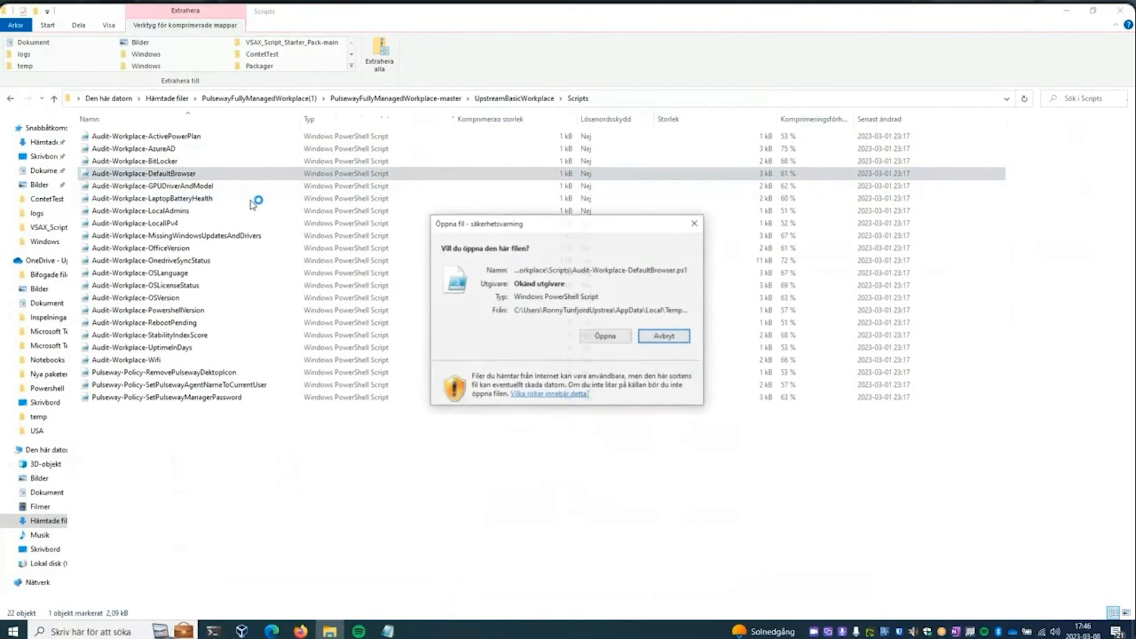
left_click(664, 336)
right_click(223, 176)
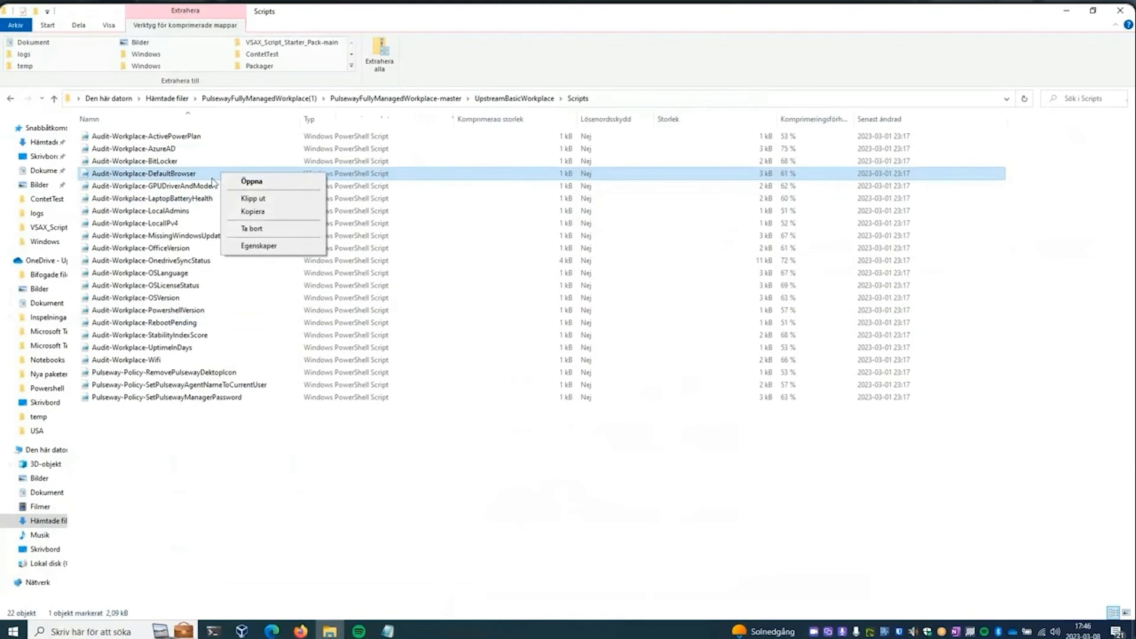
- Open the Audit-Workplace-DefaultBrowser script, allow it past the security warning and move its Notepad window higher on the screen
left_click(196, 178)
key("Return")
left_click(603, 334)
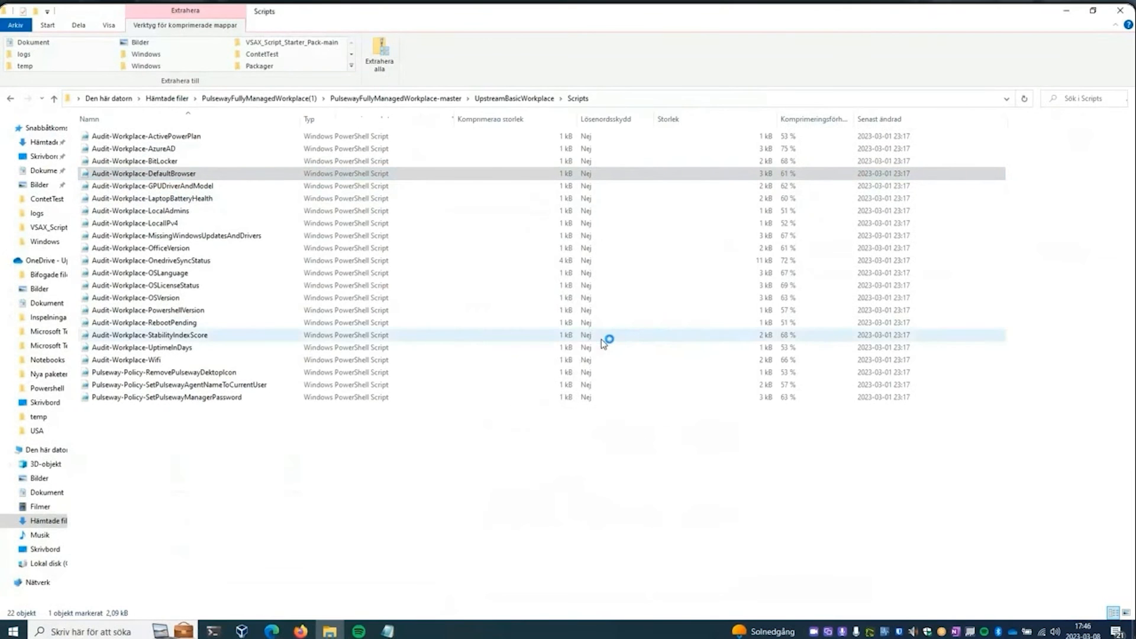
left_click_drag(431, 114, 421, 65)
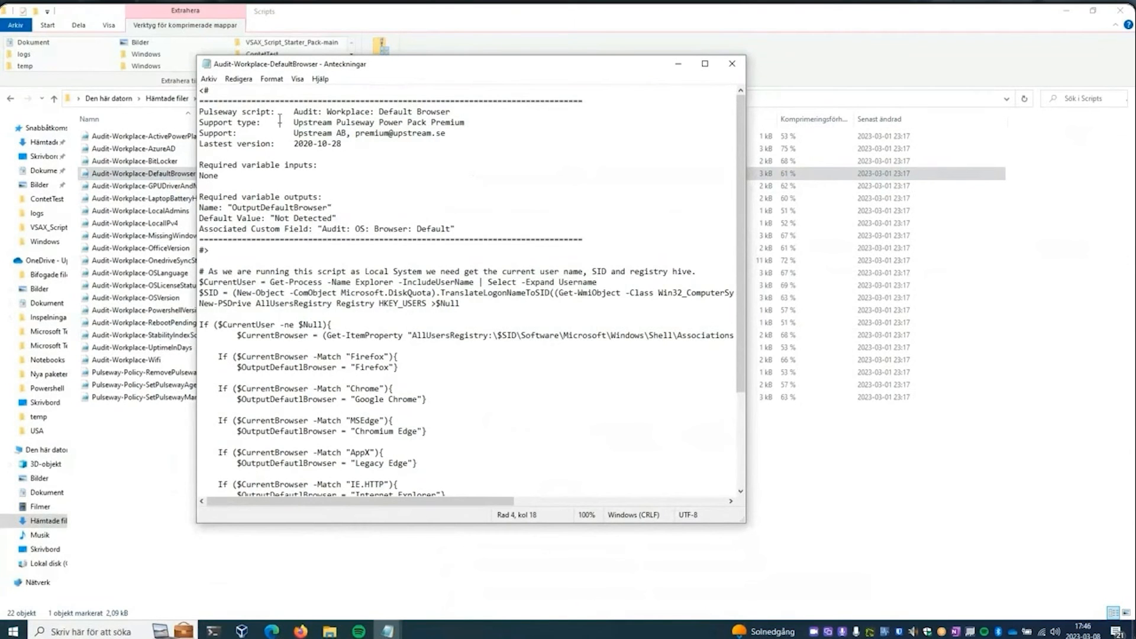
- Select the entire Default Browser script, examine its header with the required variable outputs and associated custom field, and close the file
key("ctrl+a")
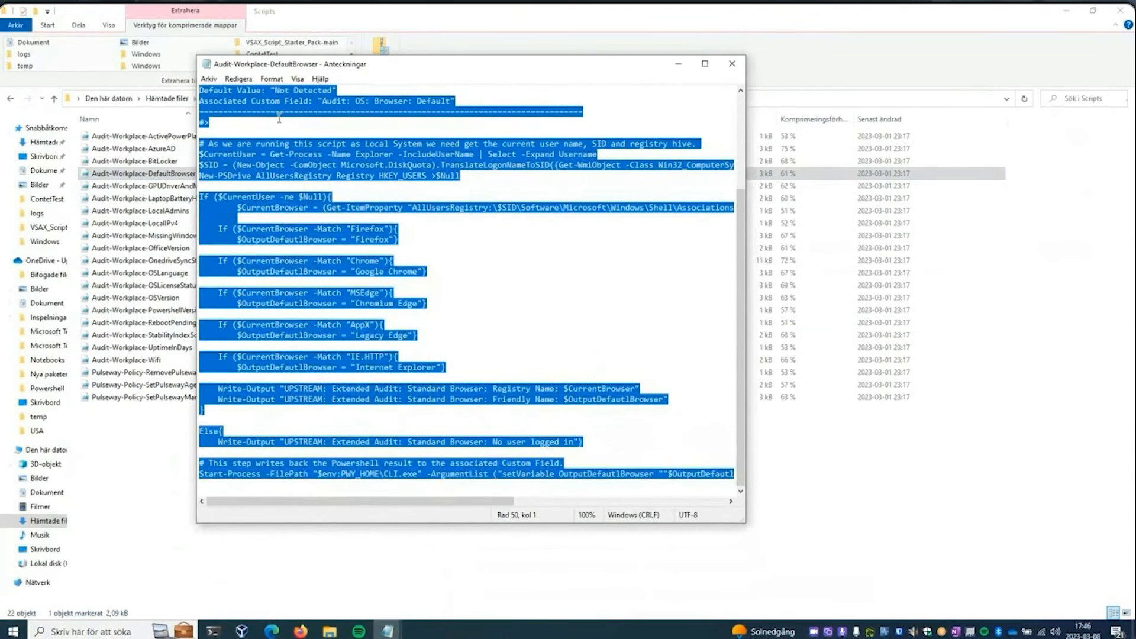
left_click(567, 216)
scroll(694, 199, "up", 4)
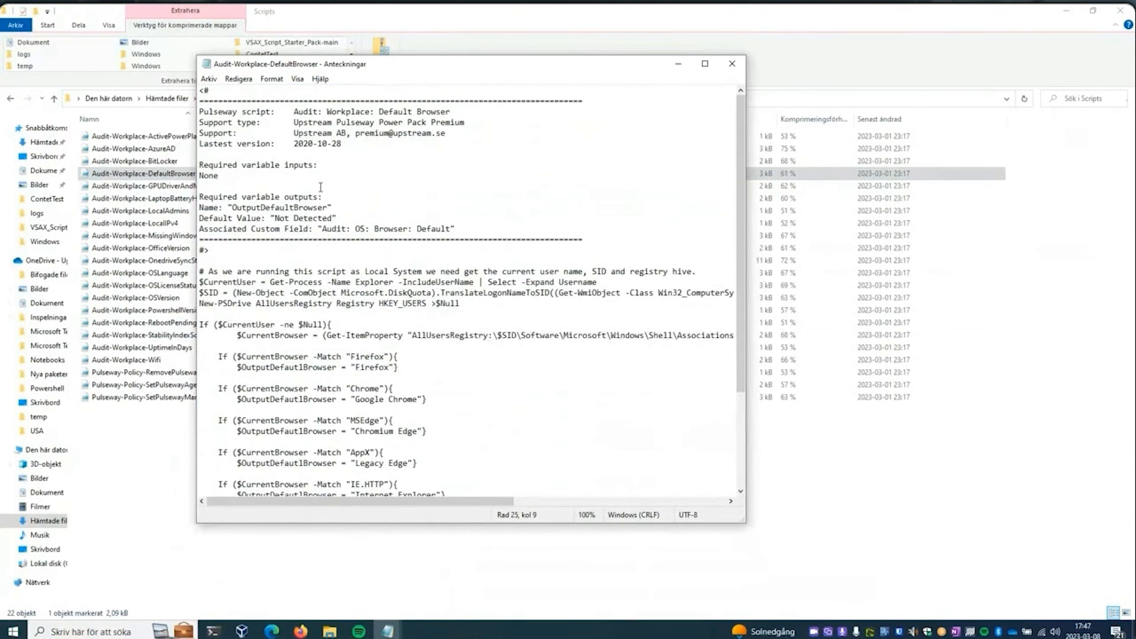
left_click(303, 208)
left_click(732, 66)
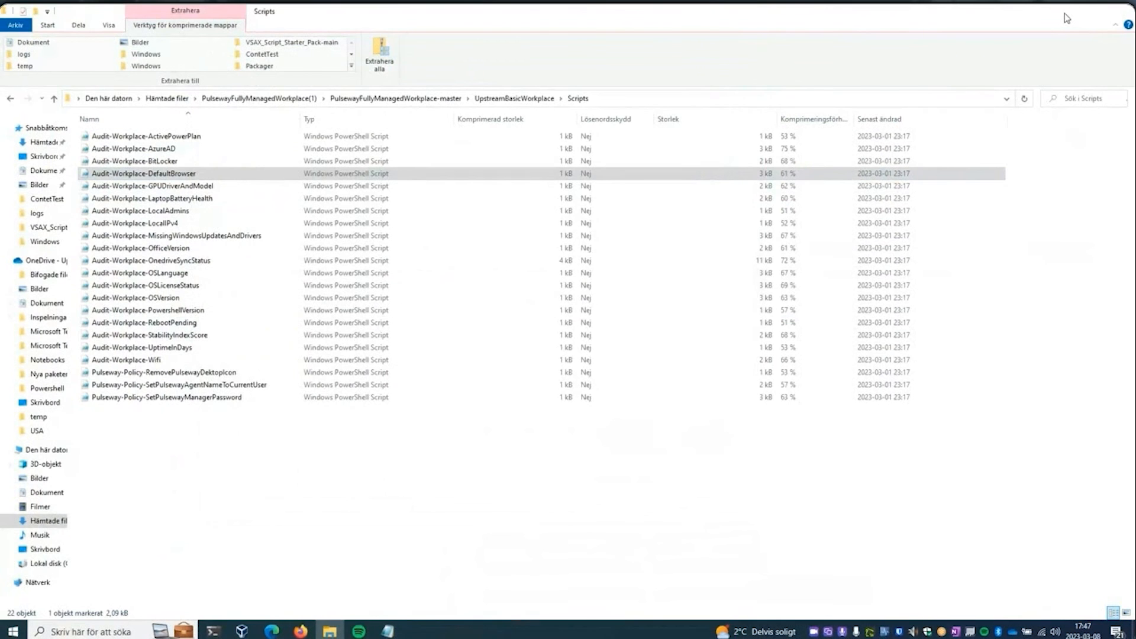
- Minimize the File Explorer and CustomFields windows to return to the Pulseway notifications in the browser
left_click(1064, 13)
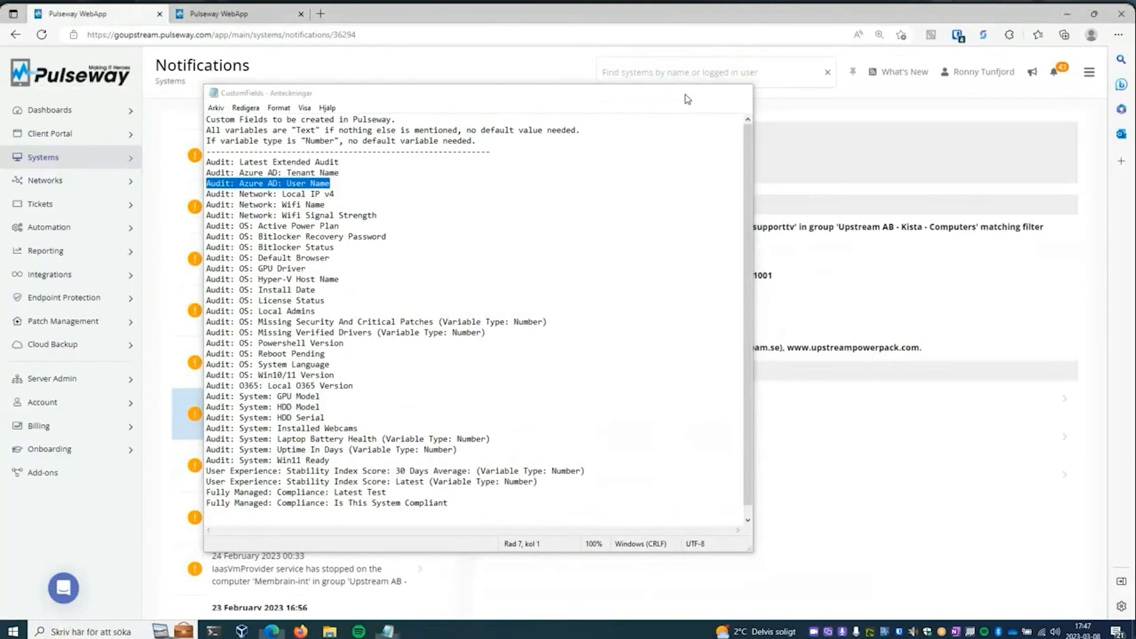
left_click(686, 96)
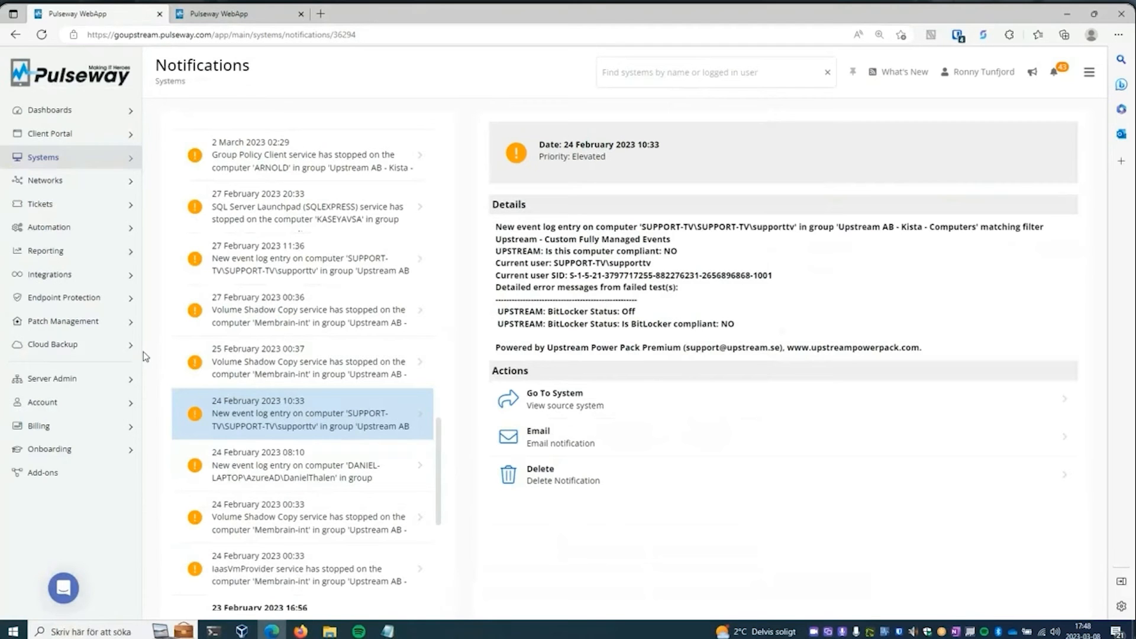
left_click(130, 381)
left_click(131, 383)
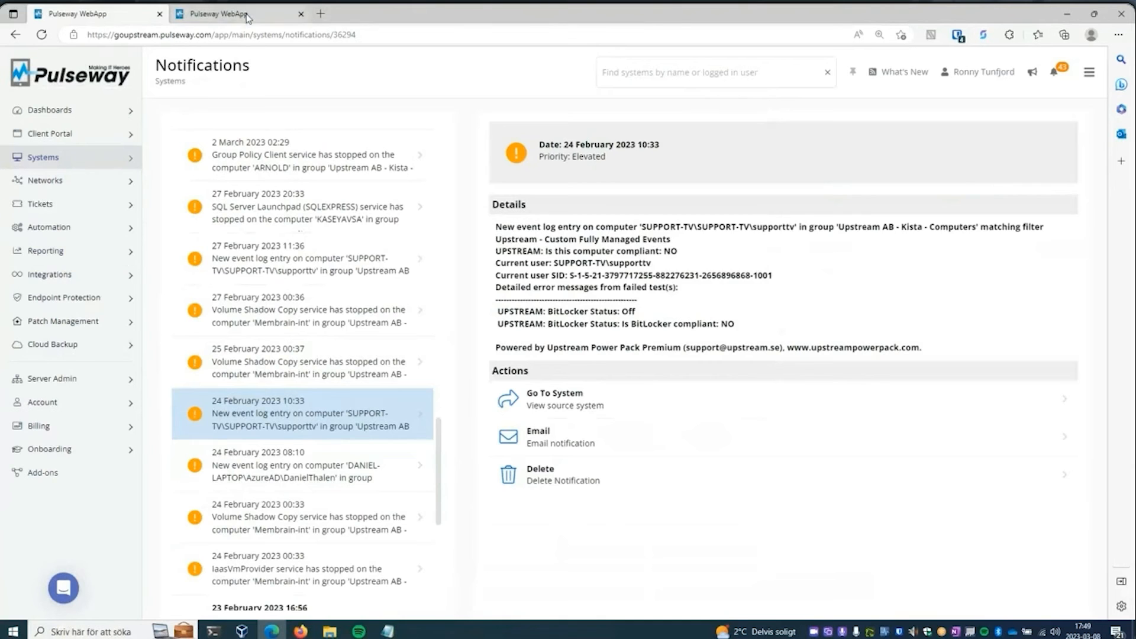
- Switch to the second Pulseway browser tab and open the Webinar: Scheduled Example workflow for editing
left_click(247, 15)
left_click(133, 297)
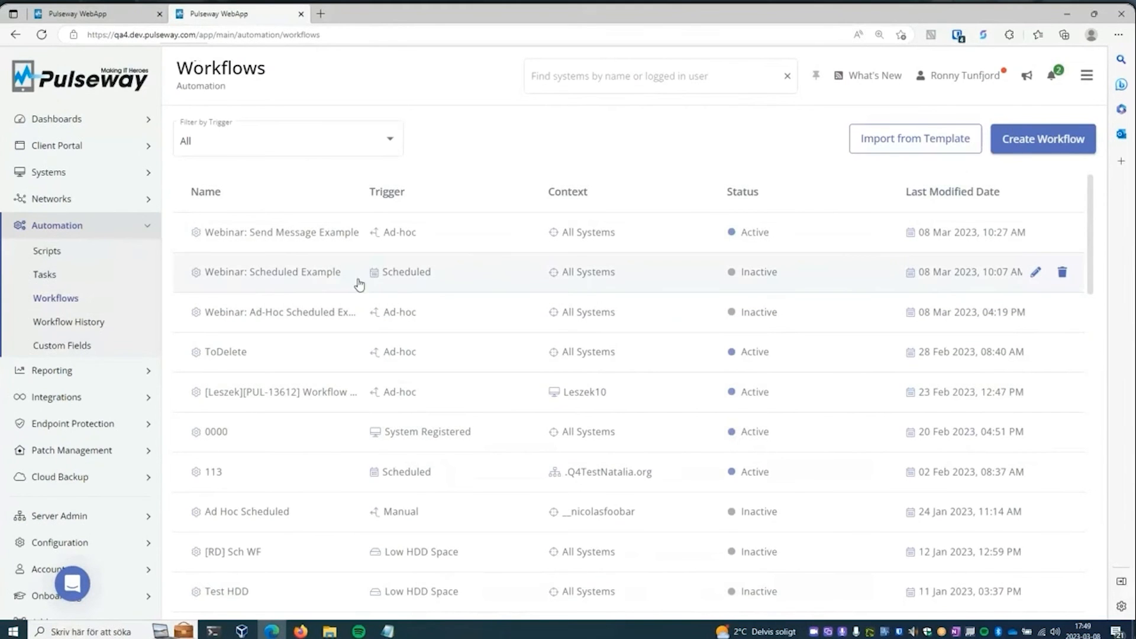
left_click(325, 278)
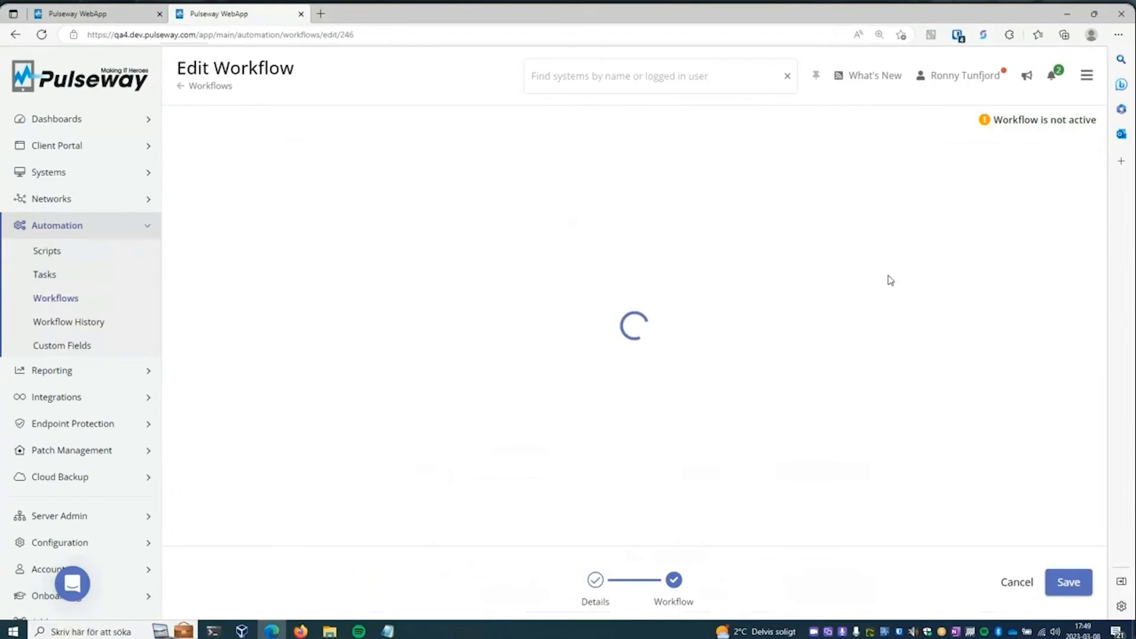
- Start a new Condition step below the Scheduled trigger and view the trigger and system parameters available for its rule
left_click(651, 238)
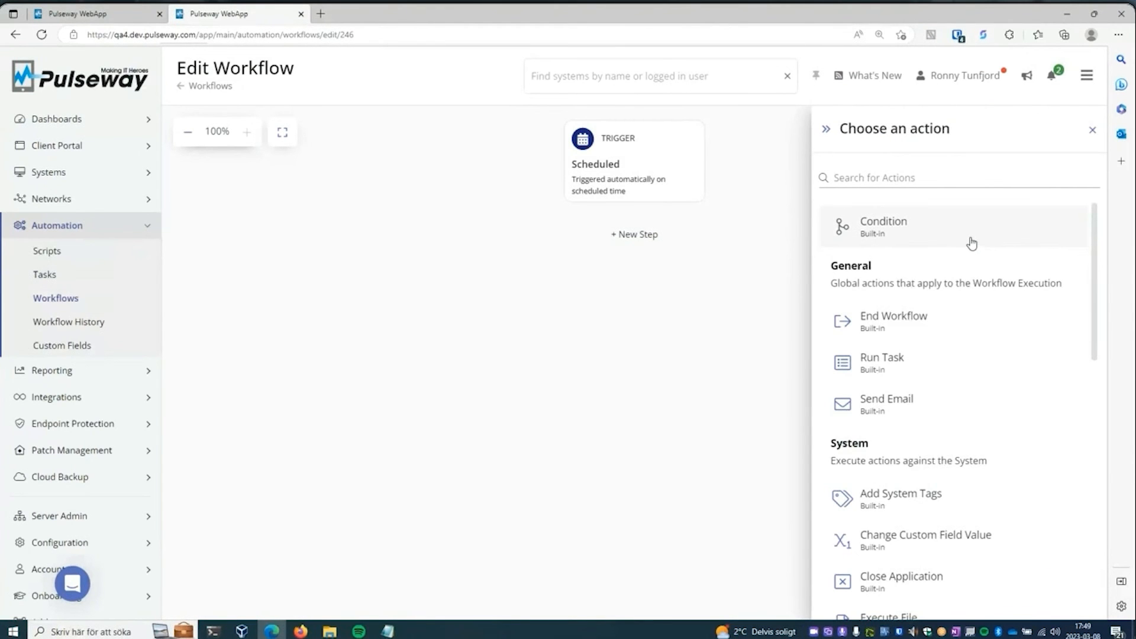
scroll(1098, 242, "down", 1)
mouse_move(1098, 242)
left_mouse_down()
mouse_move(1096, 279)
mouse_move(1097, 222)
left_mouse_up()
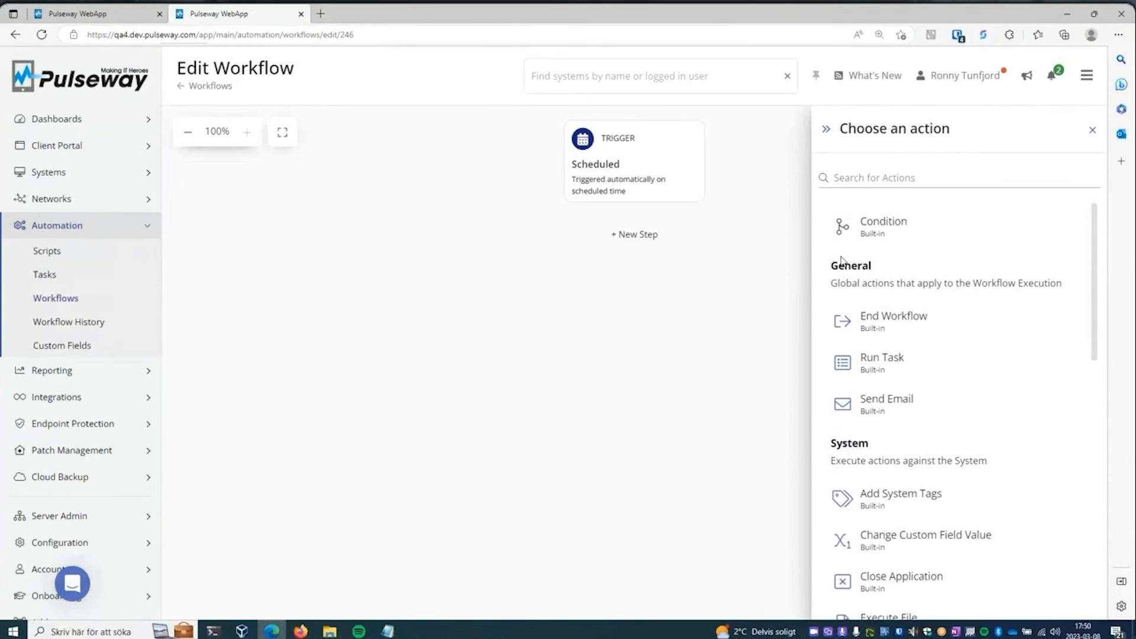
left_click_drag(1095, 242, 1095, 247)
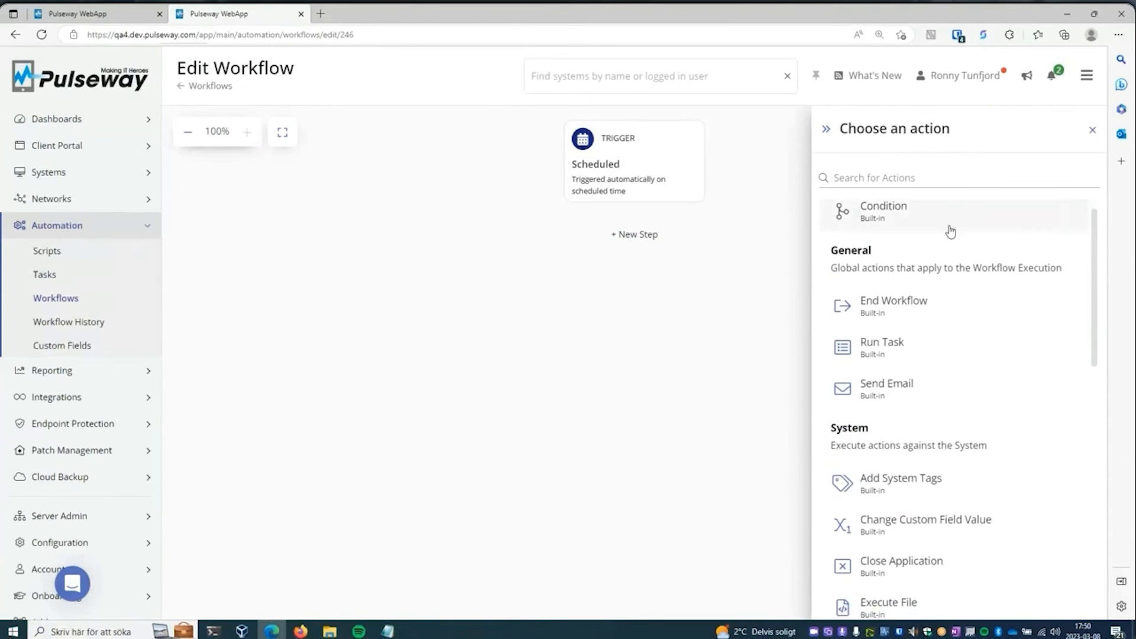
left_click(878, 221)
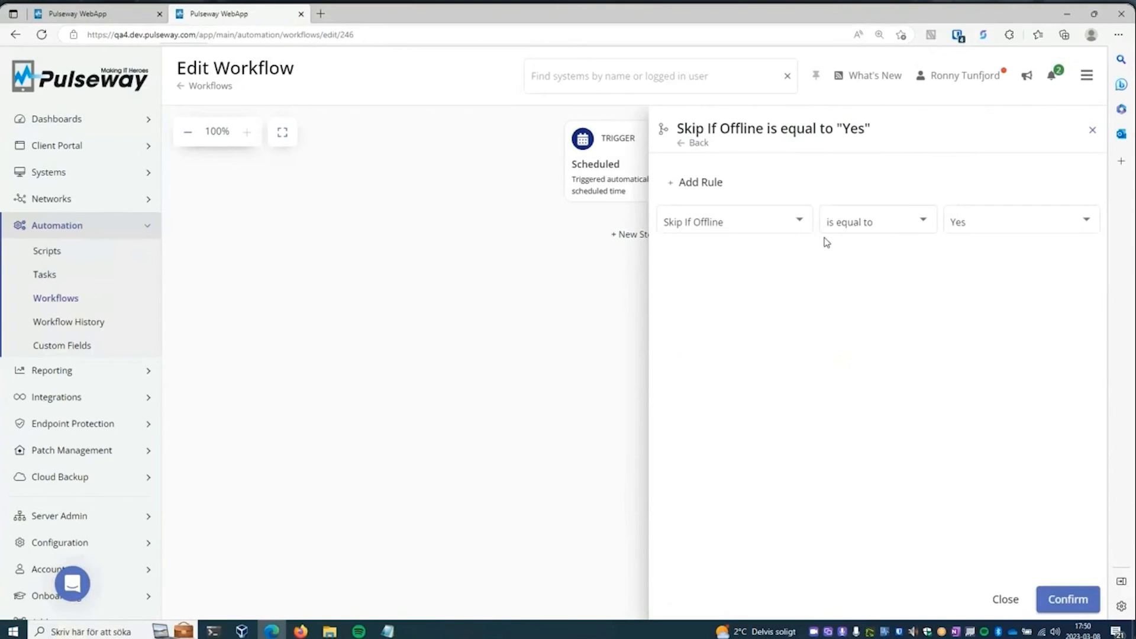
left_click(806, 222)
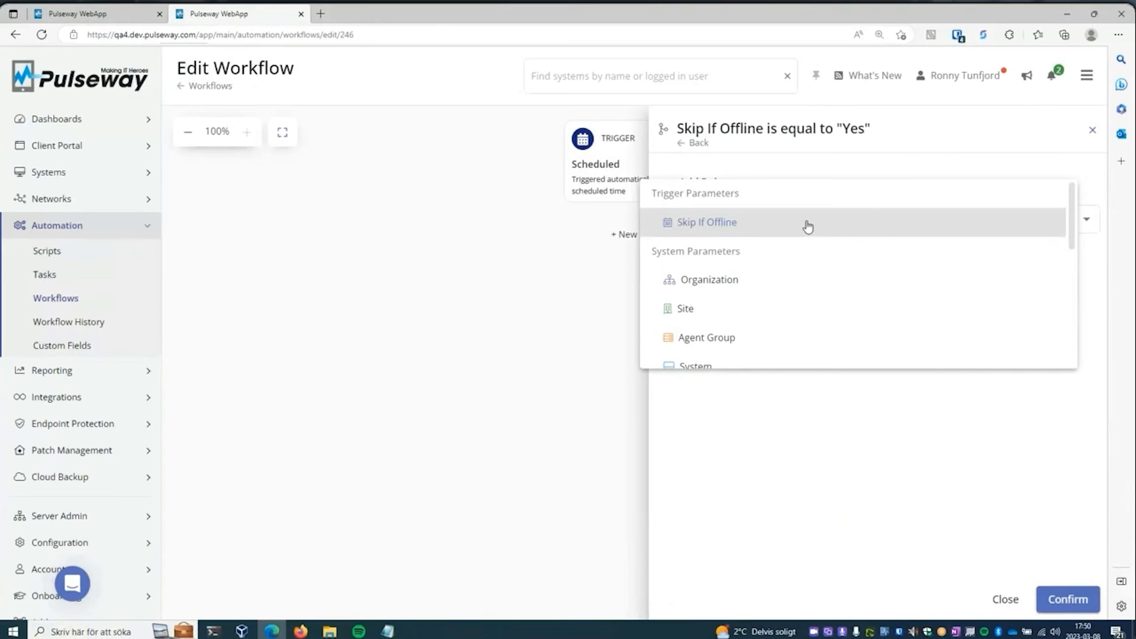
left_click(860, 441)
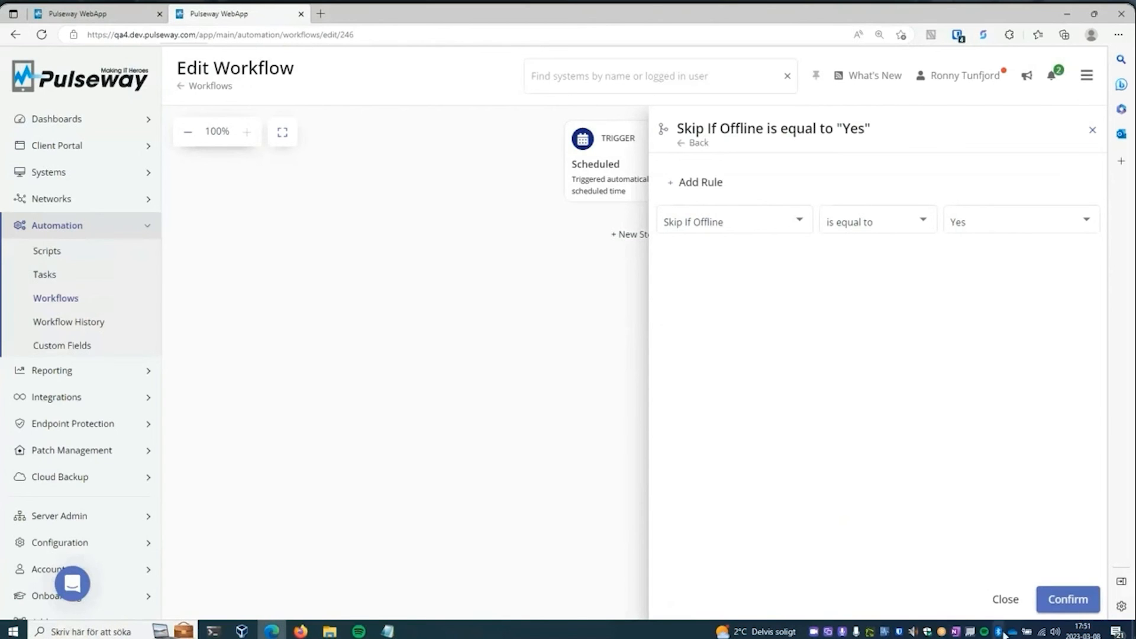
- Discard the unsaved Skip If Offline condition and return to the workflow canvas
left_click(1007, 599)
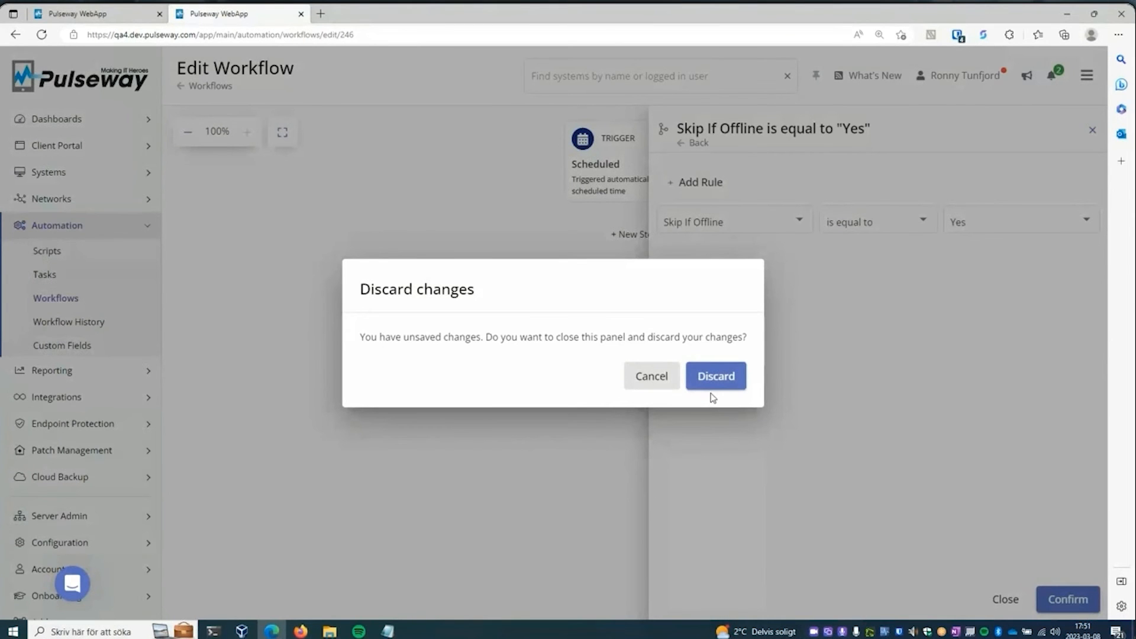
left_click(656, 374)
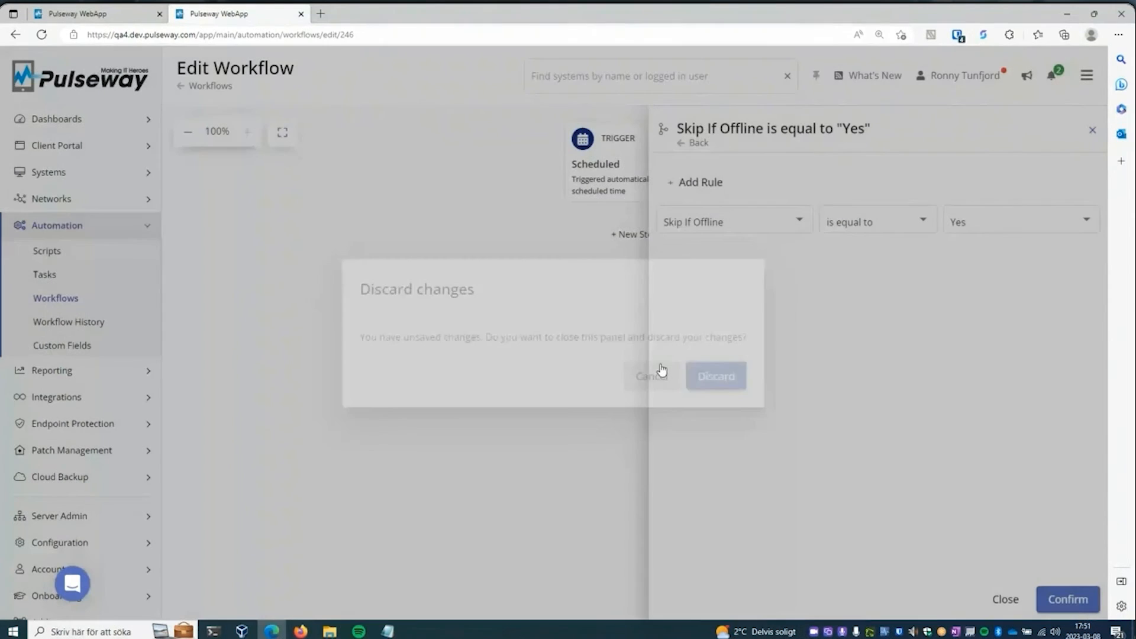
left_click(1005, 599)
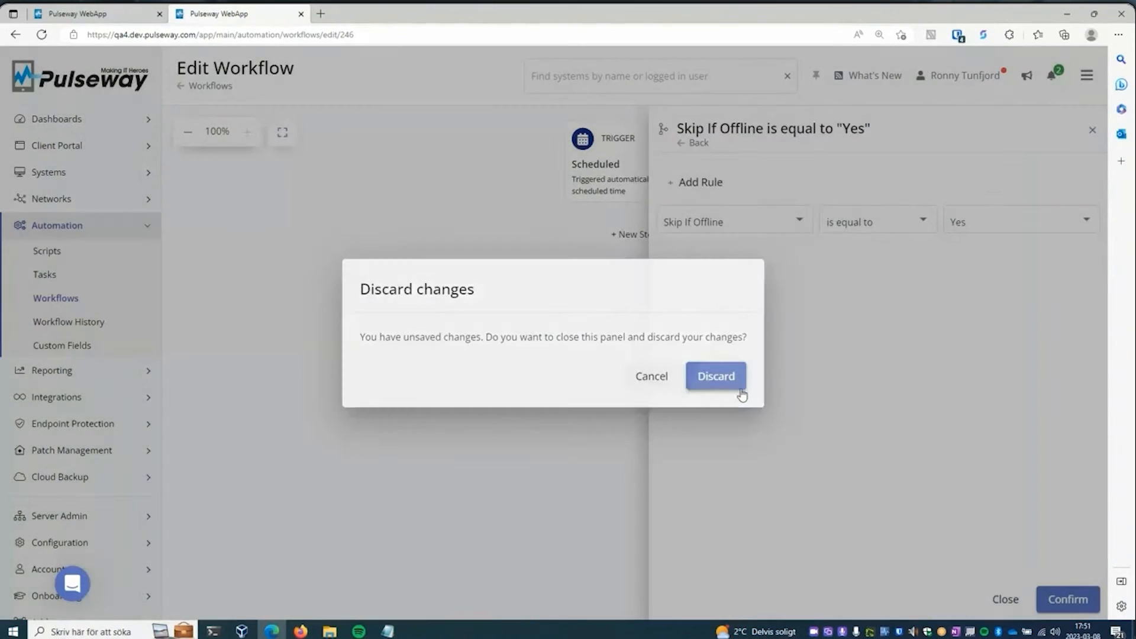
left_click(741, 394)
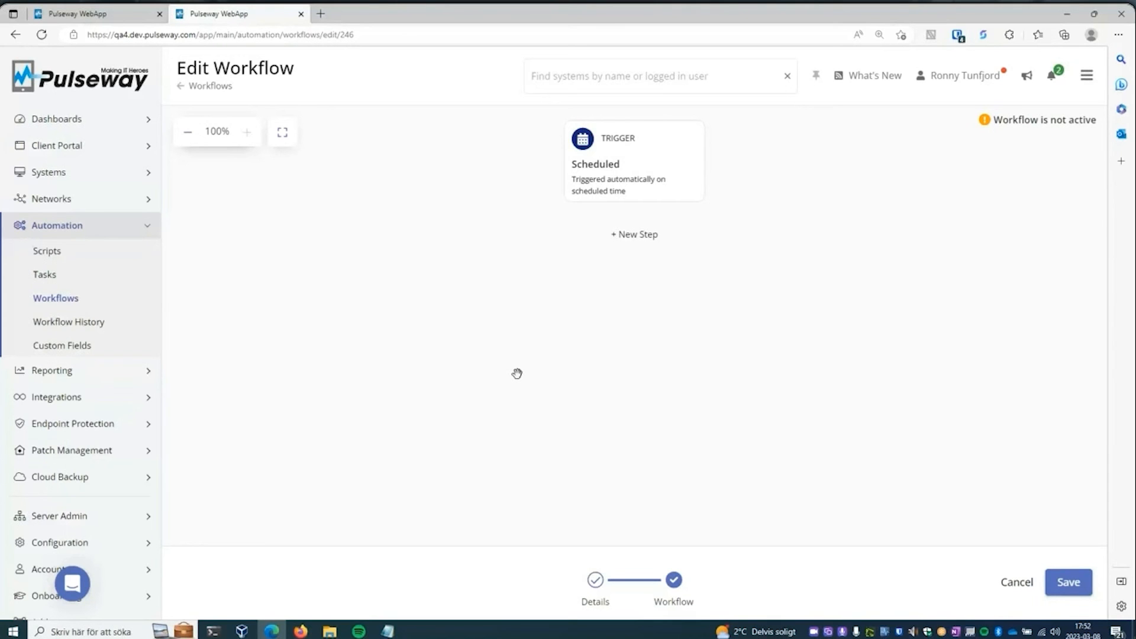
- Examine the Scheduled trigger's Skip if offline, repeat and timezone settings, and close them without changes
left_click_drag(517, 373, 685, 369)
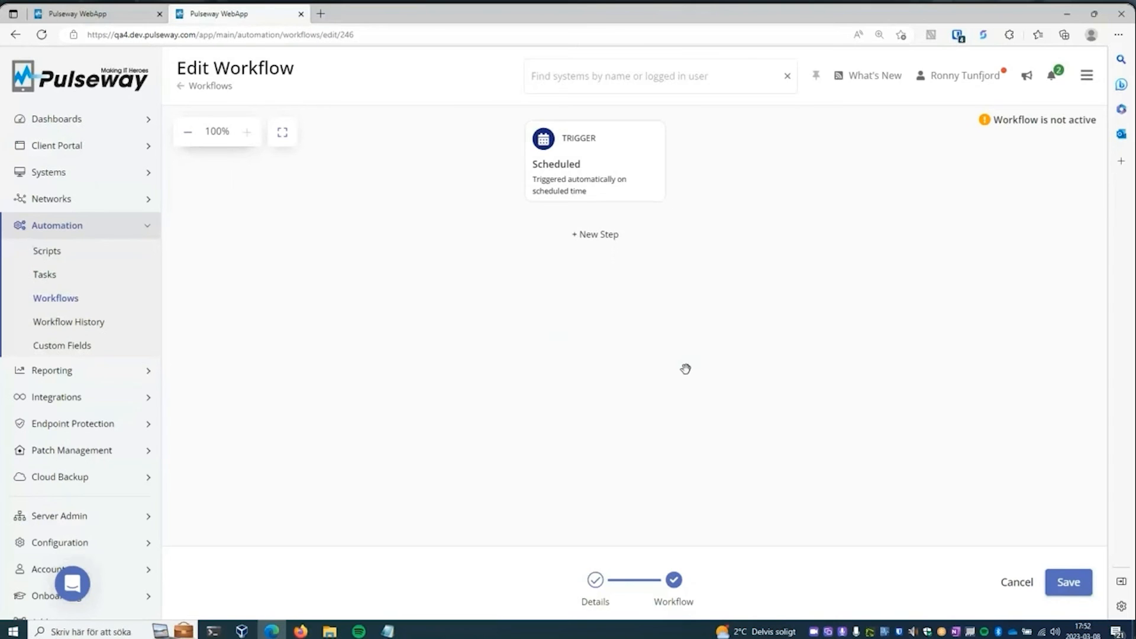
left_click(603, 186)
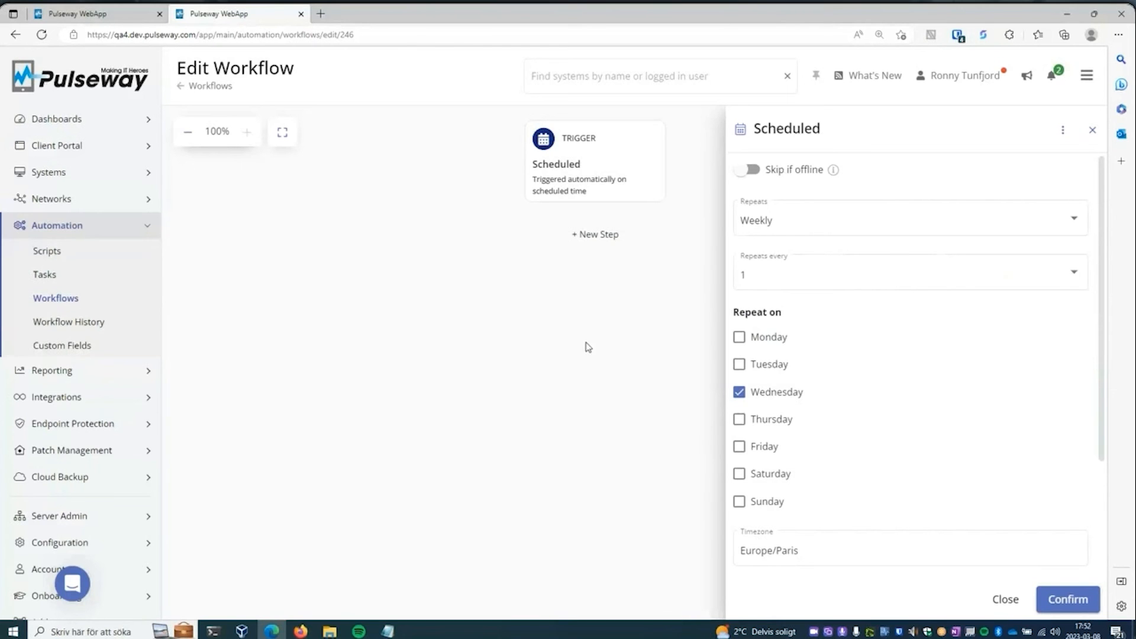
left_click(403, 344)
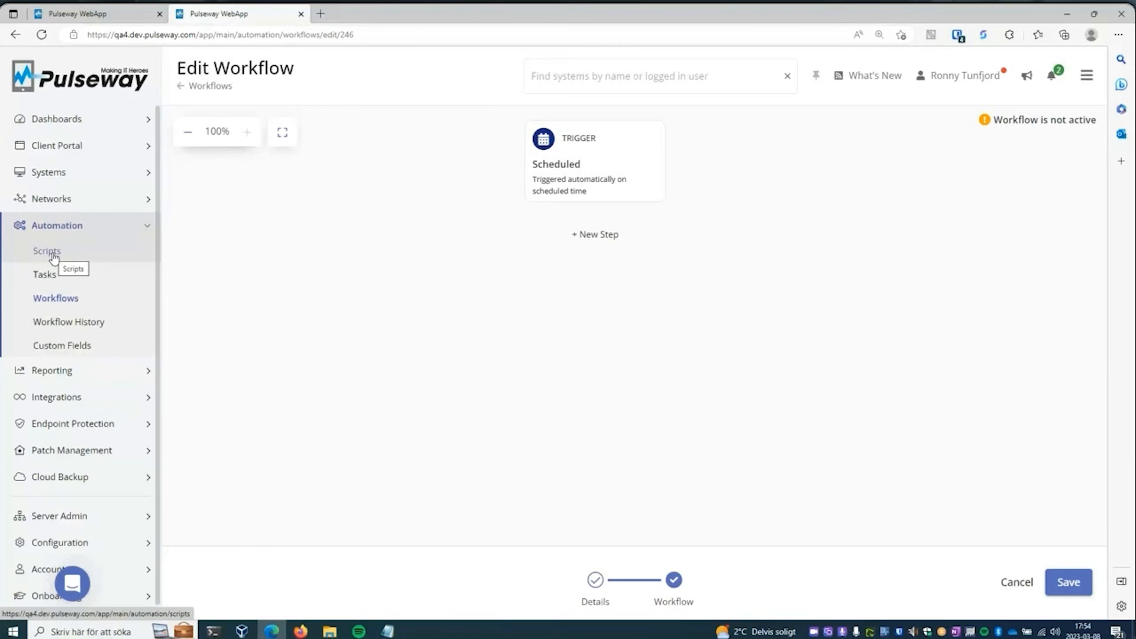
- Try a variable reference in a new Execute File action by entering #vaiable# as the command line, and discard the action
left_click(594, 234)
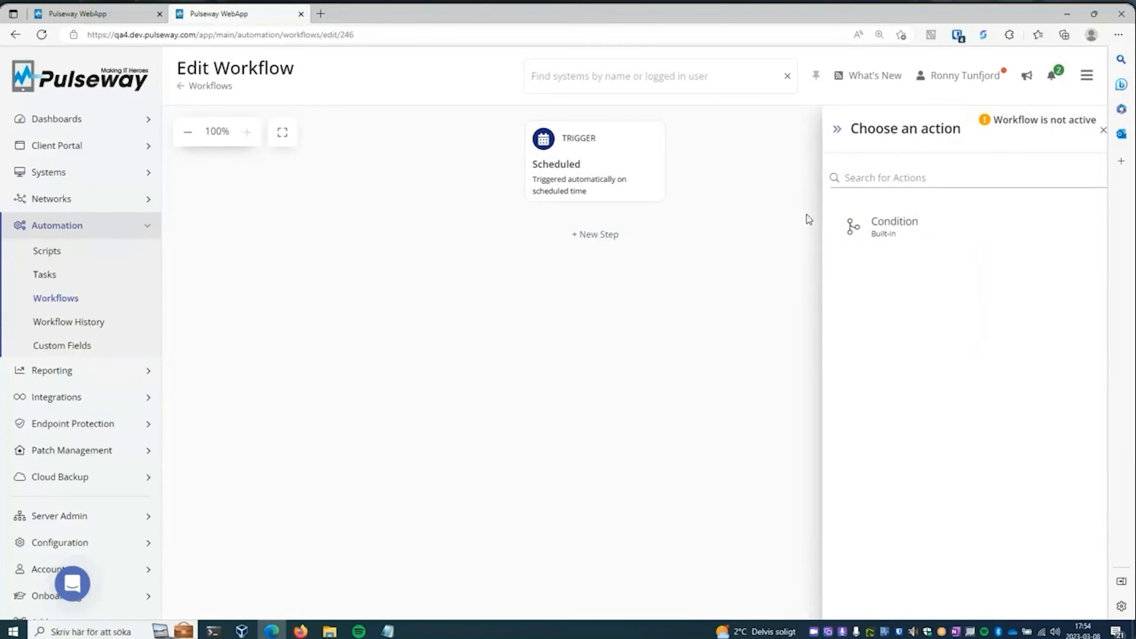
left_click_drag(1097, 322, 1099, 406)
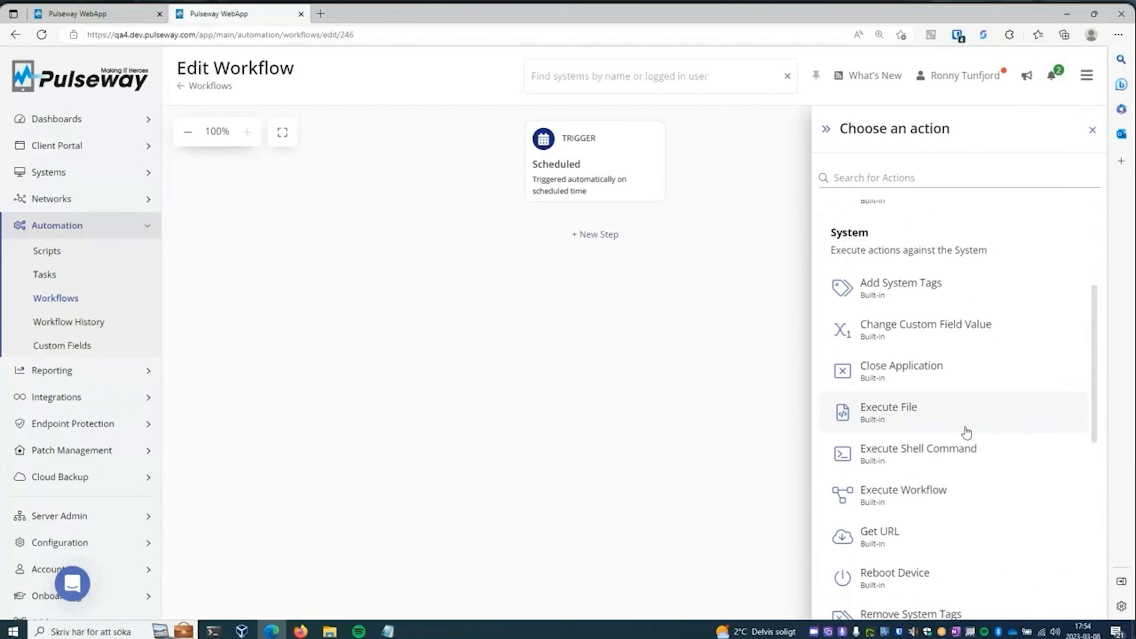
left_click(924, 418)
left_click(790, 241)
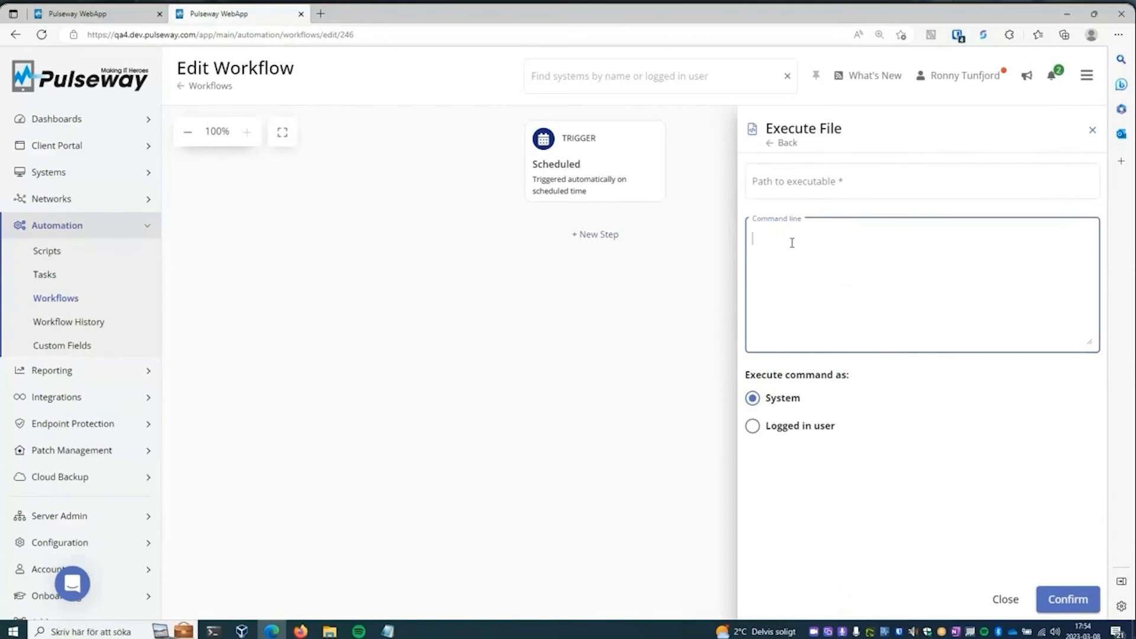
type("#v aiable#")
key("Left")
key("Left")
key("Left")
key("BackSpace")
left_click(1005, 598)
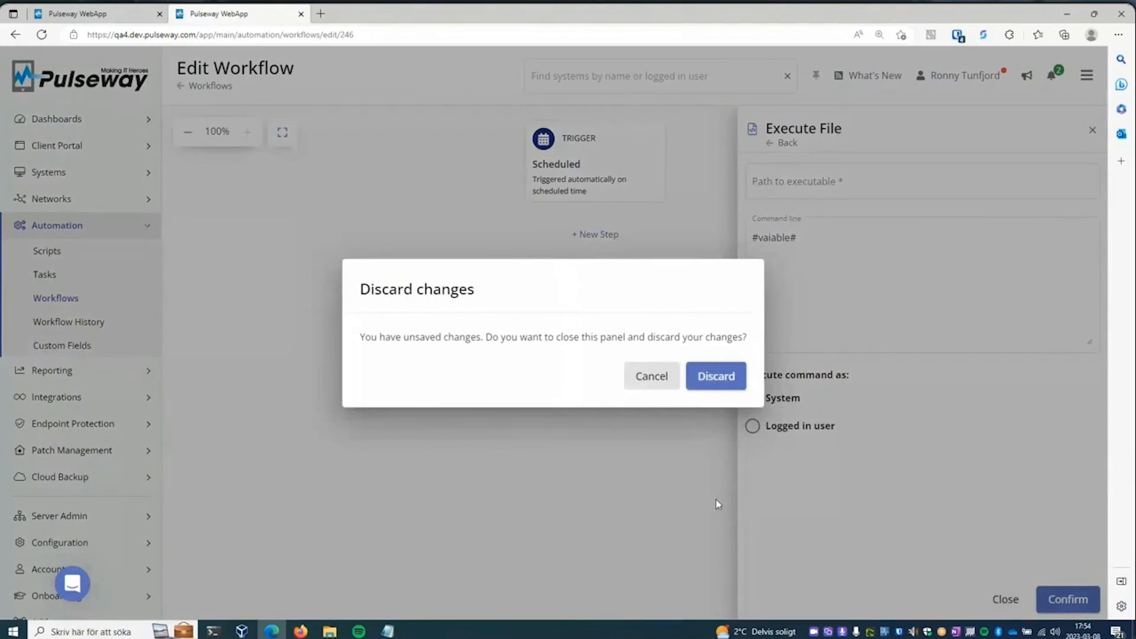
left_click(706, 380)
- Open the KrisTest_OperaApp patch management policy for editing and examine its Randomize update interval option and the explanation
left_click(139, 451)
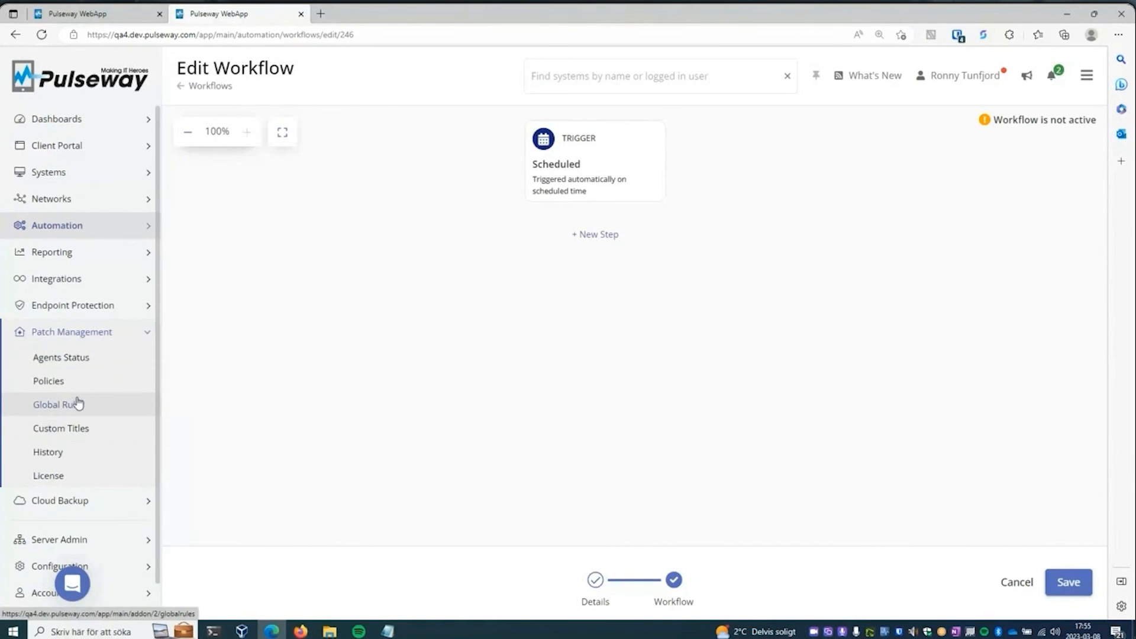
left_click(83, 383)
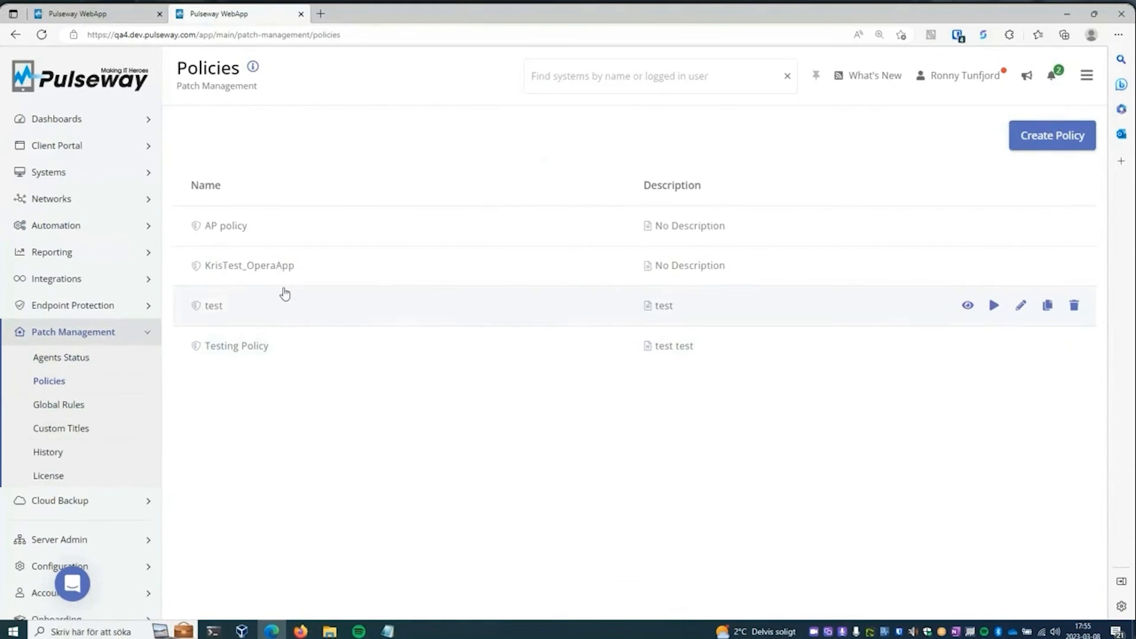
left_click(553, 275)
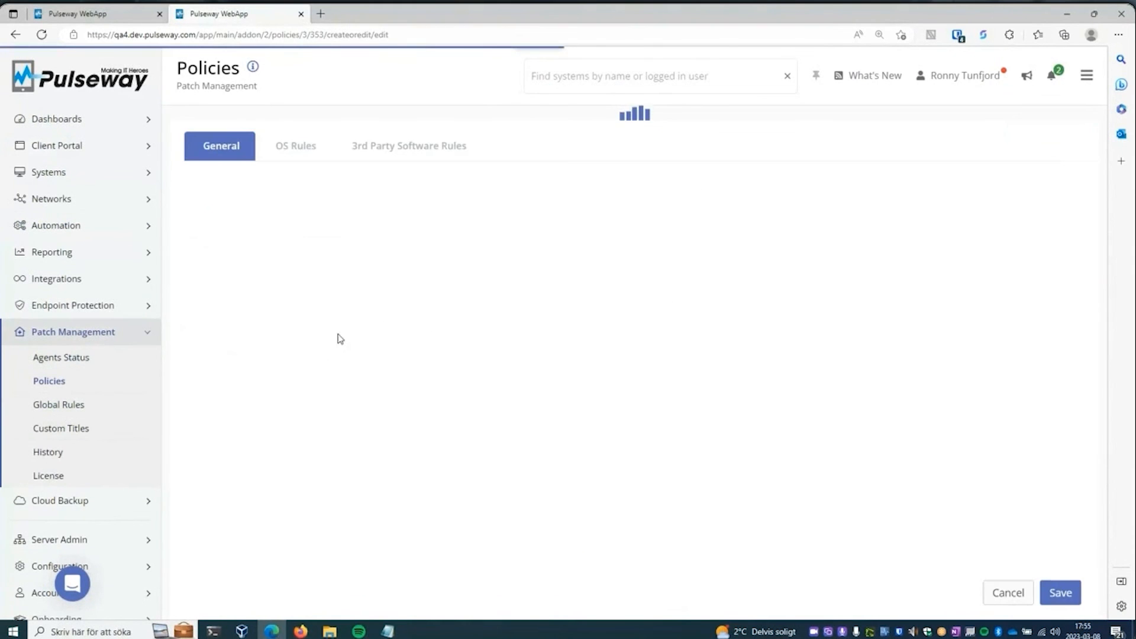
left_click_drag(210, 404, 330, 406)
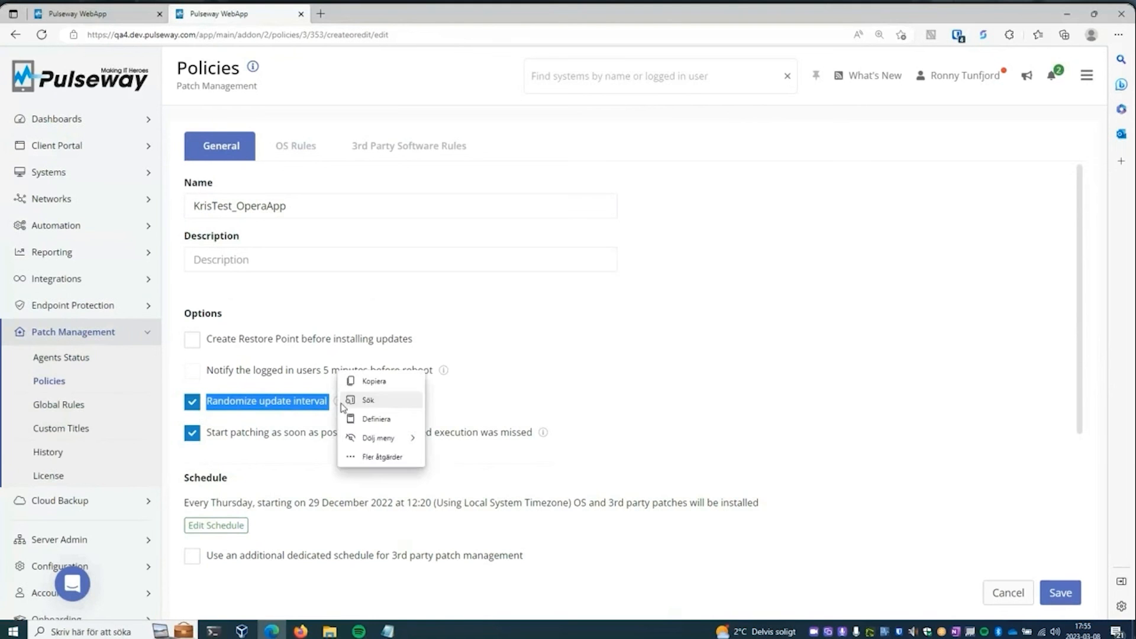
left_click(305, 379)
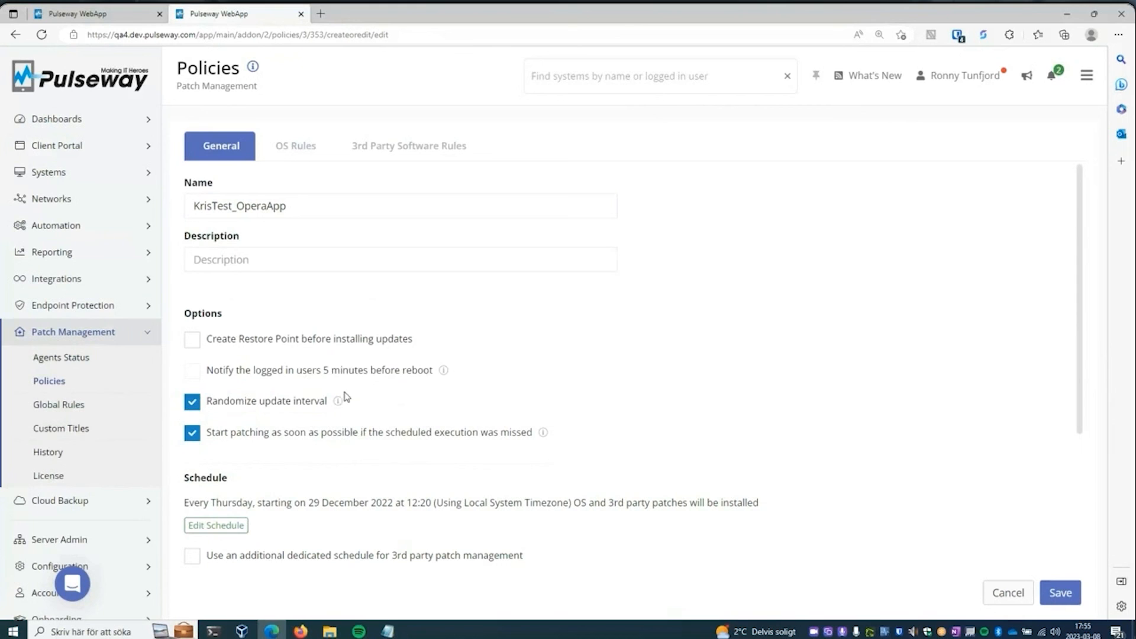
mouse_move(338, 400)
- Look at the compliance notification in the first browser tab, return to the second tab and show its list of automation workflows
left_click(117, 11)
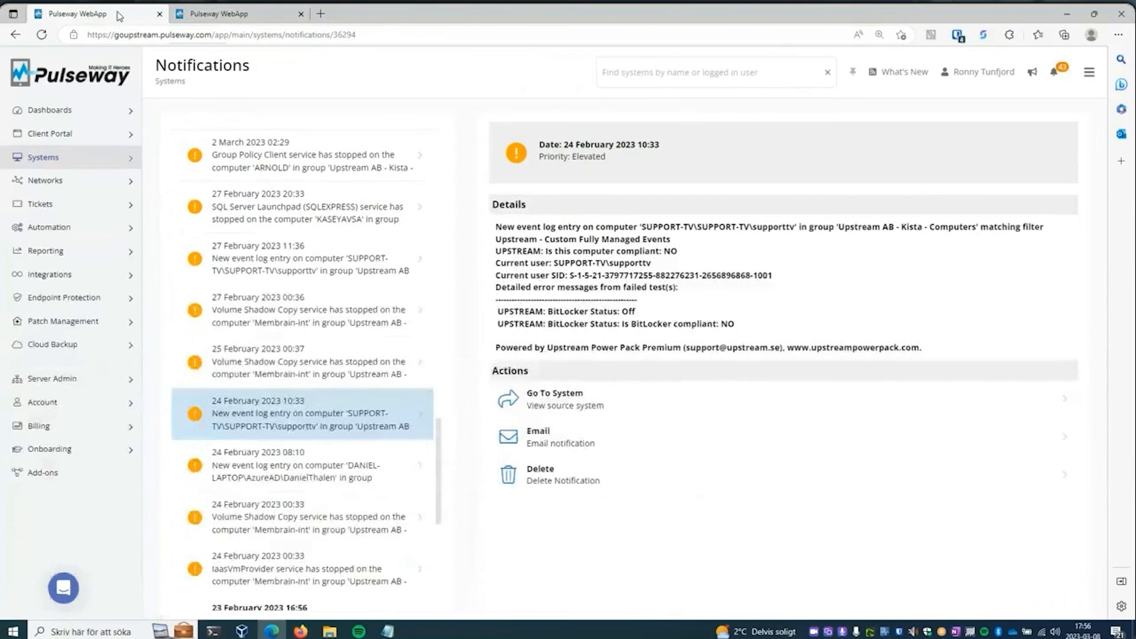
left_click(235, 15)
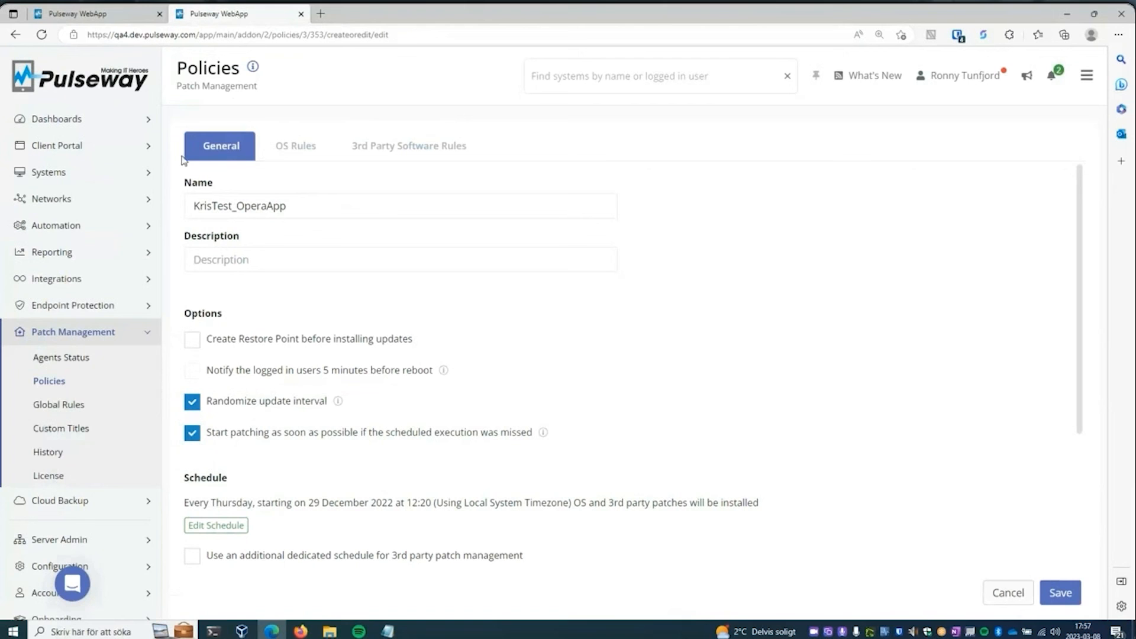
left_click(125, 230)
left_click(78, 299)
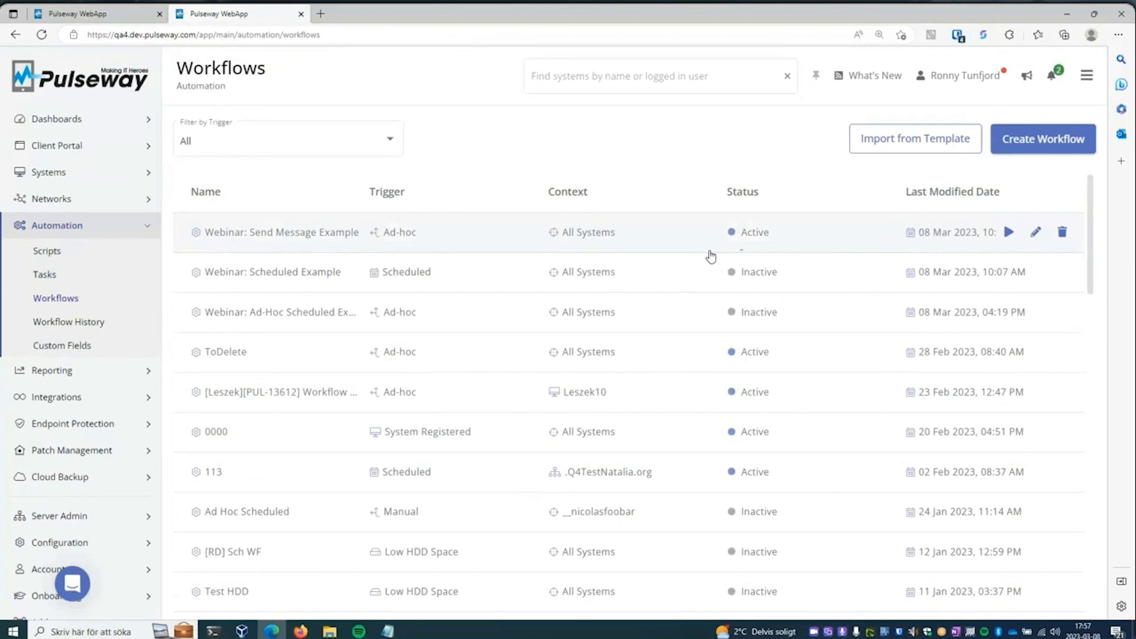
- Open the All Systems list in both Pulseway tabs and examine the custom fields of a Windows 10 desktop in the goupstream instance
left_click(98, 178)
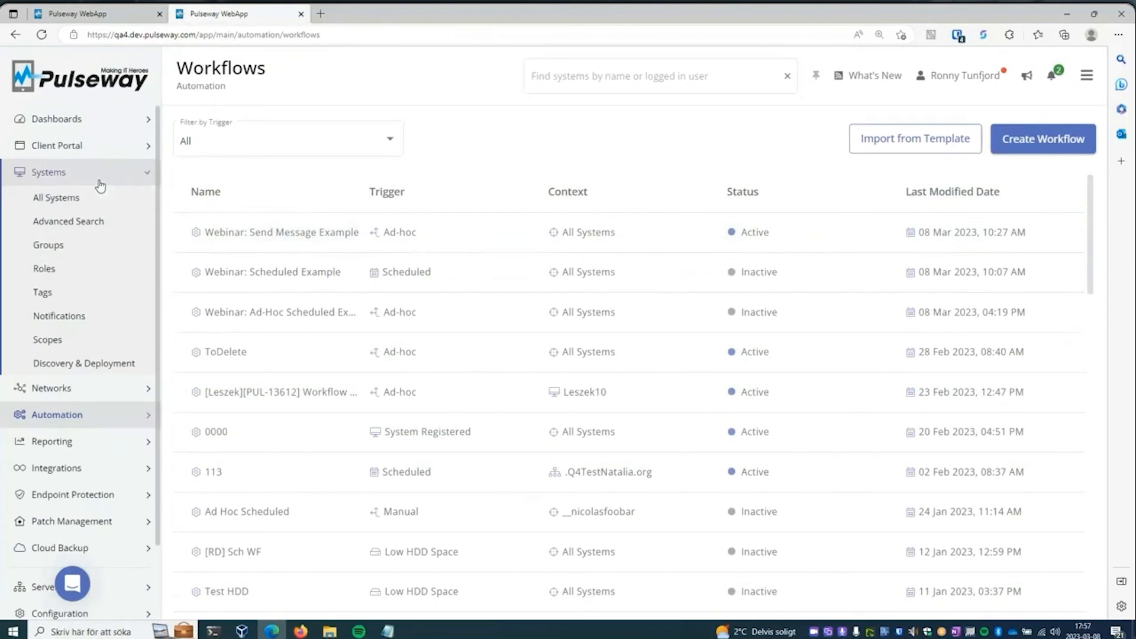
left_click(102, 207)
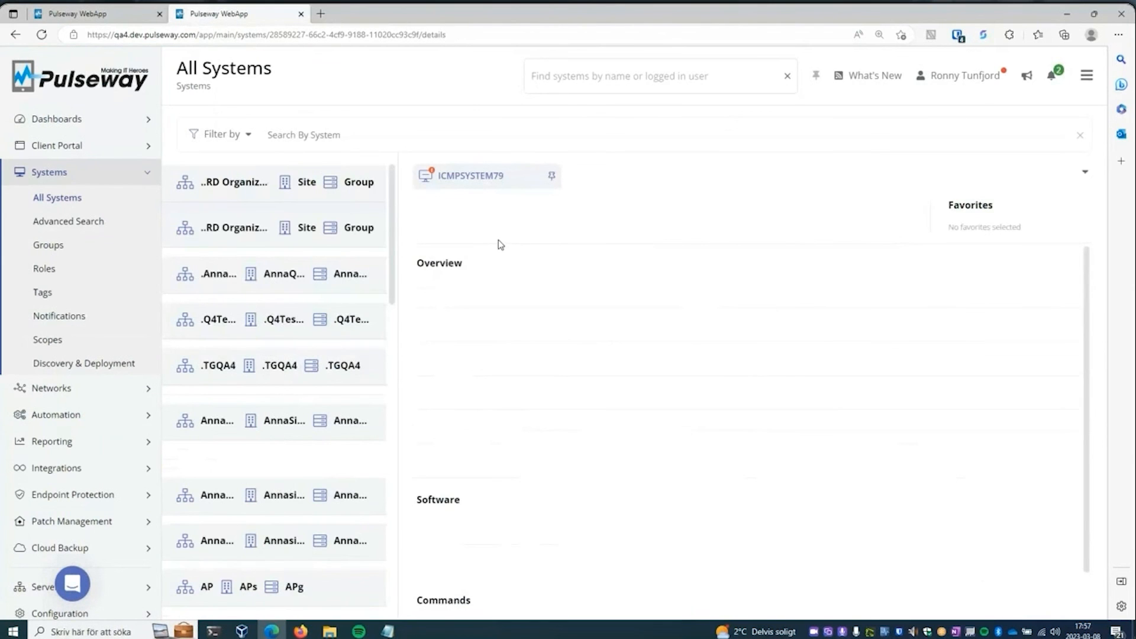
left_click(108, 13)
left_click(70, 159)
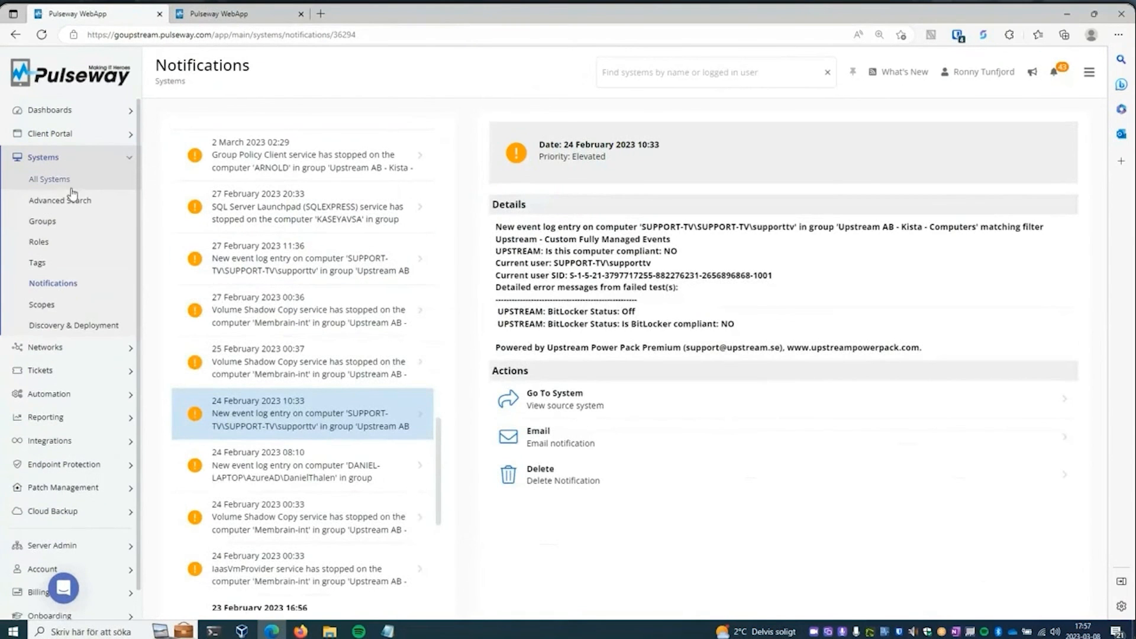
left_click(76, 183)
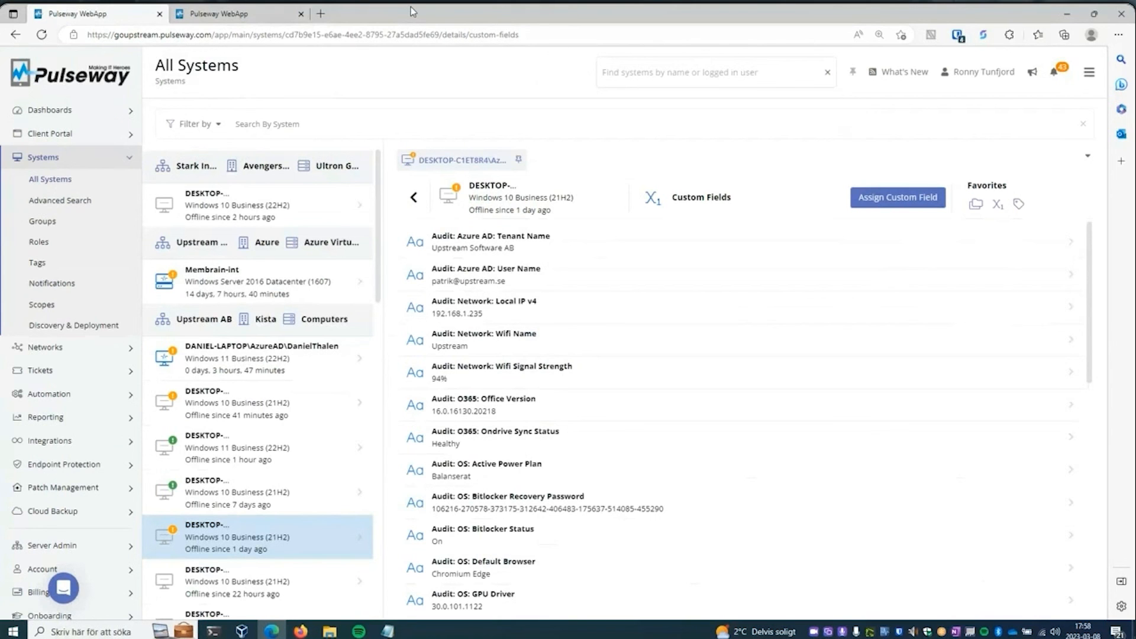
- Open the Fully Managed customer workflow in the goupstream instance and examine the subject and body variables of its final Send Email action
left_click(61, 393)
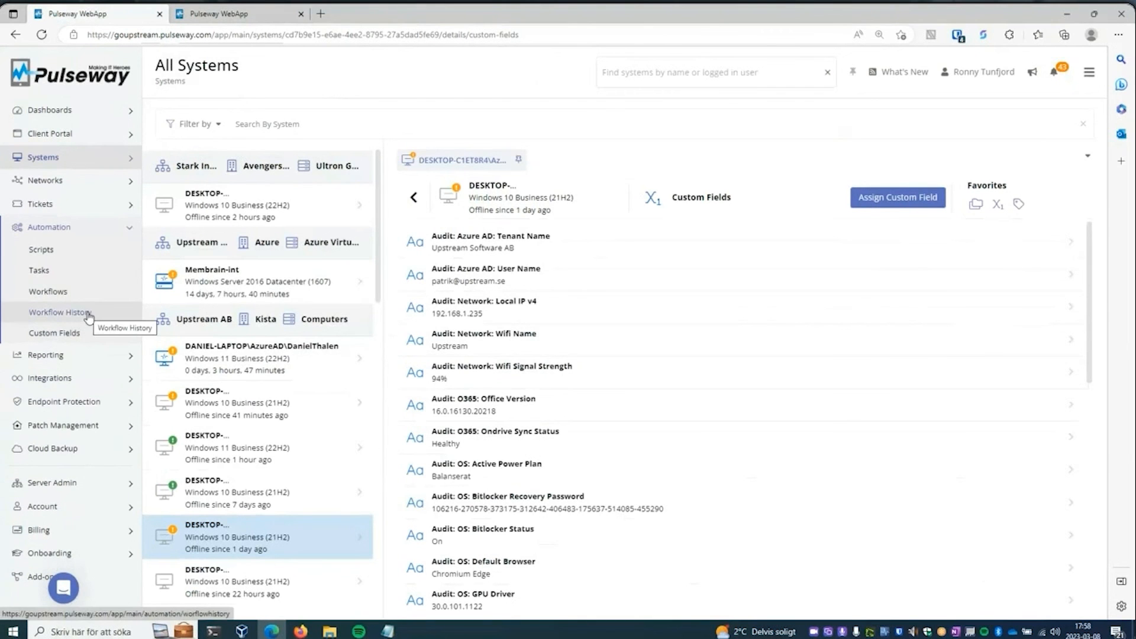
left_click(74, 293)
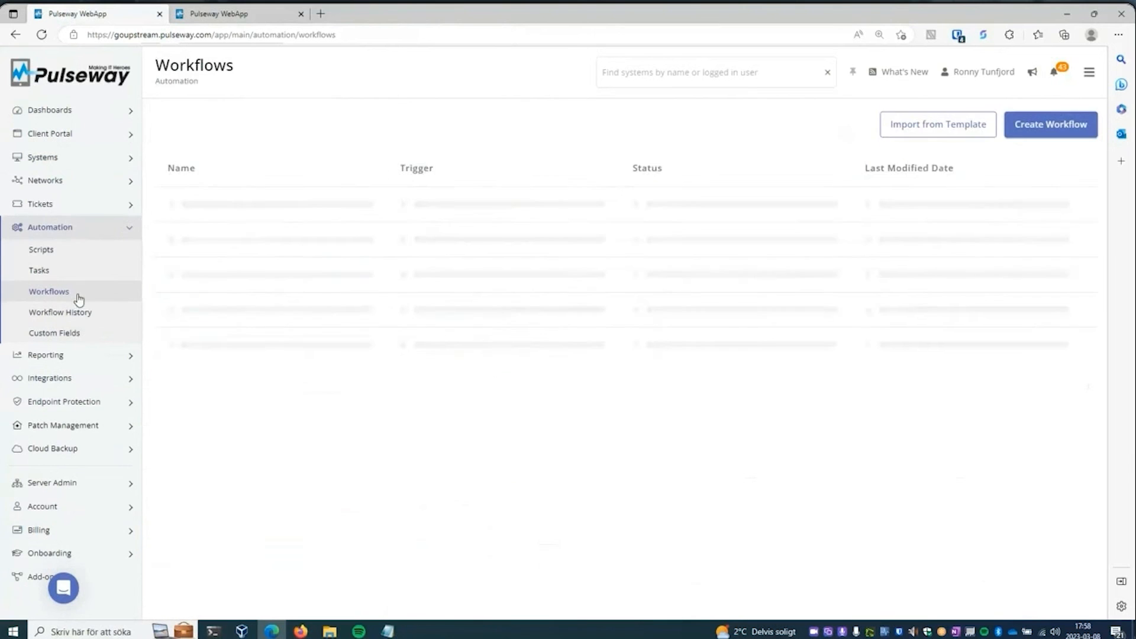
left_click(308, 387)
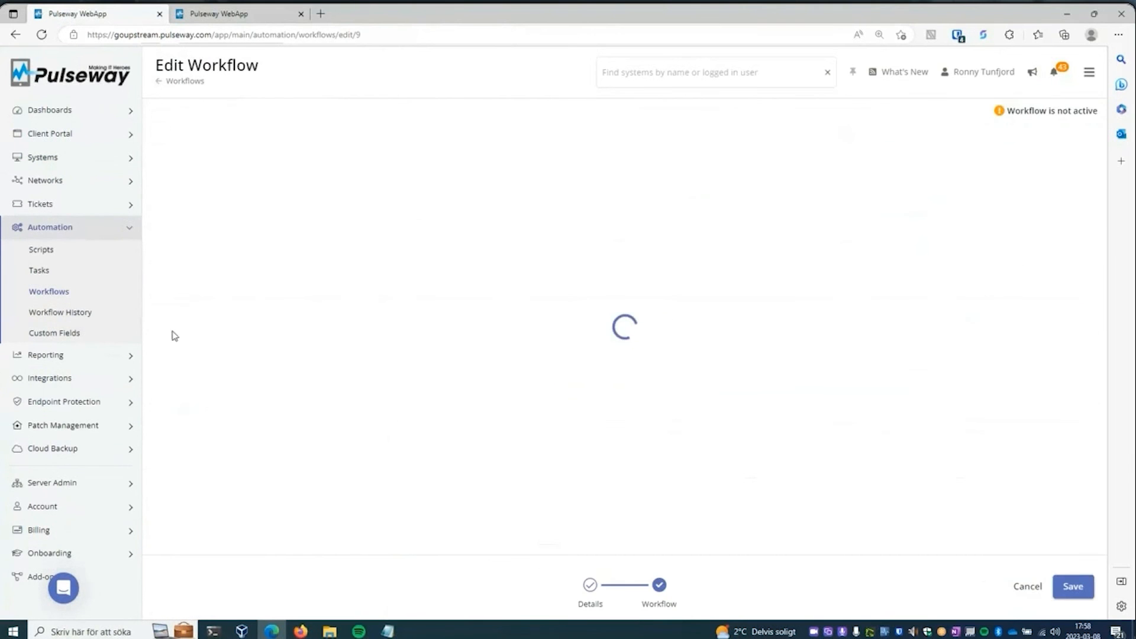
scroll(945, 355, "down", 7)
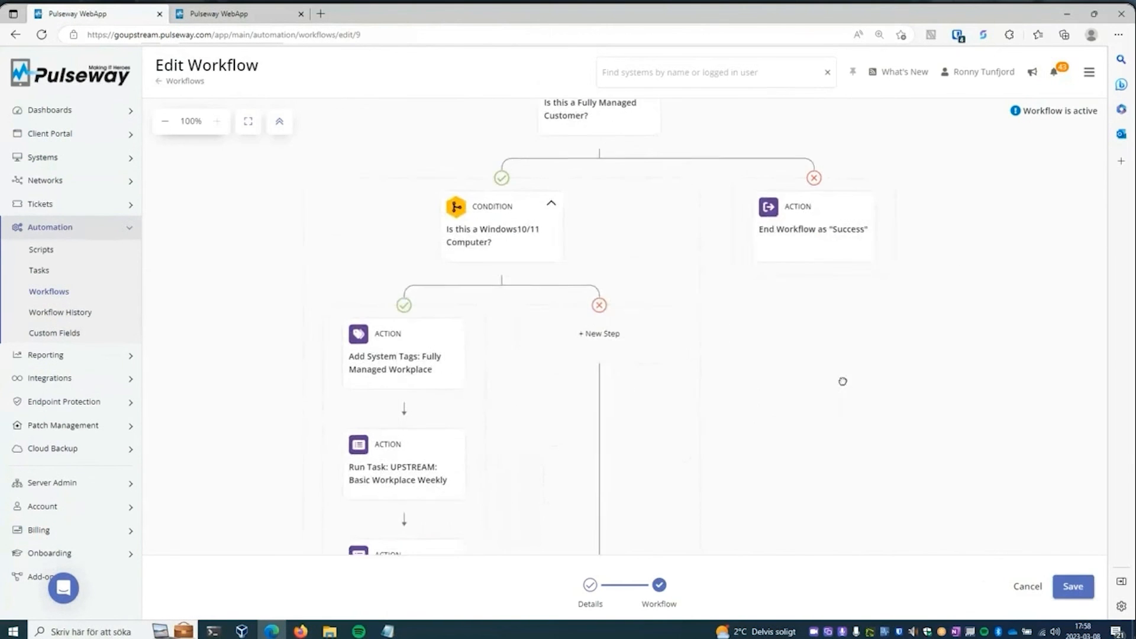
scroll(740, 384, "down", 3)
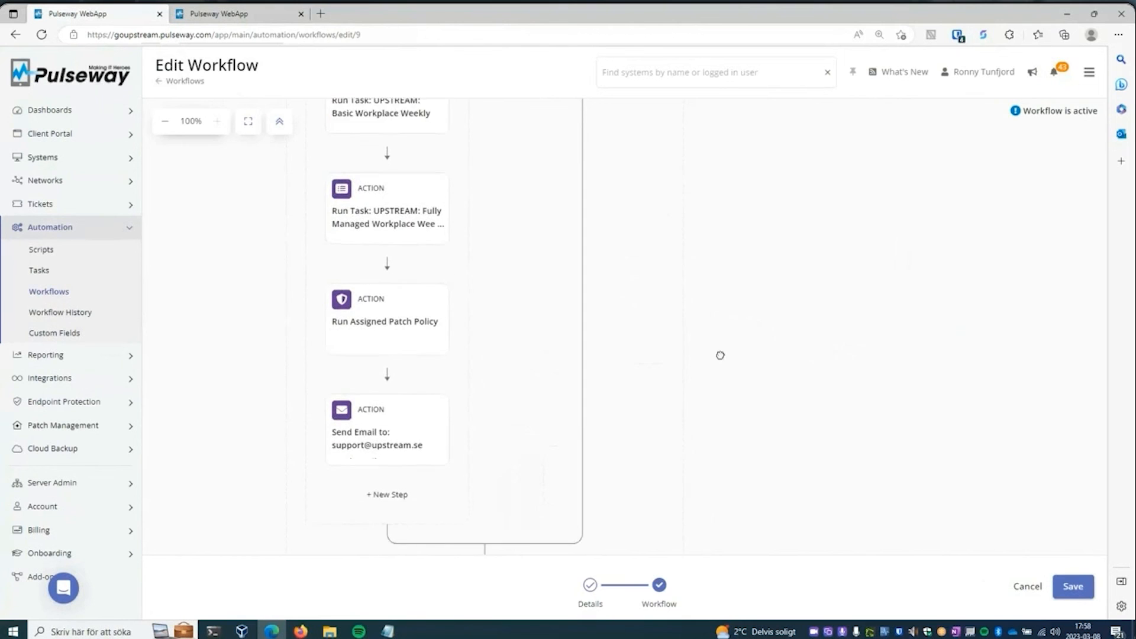
left_click(414, 407)
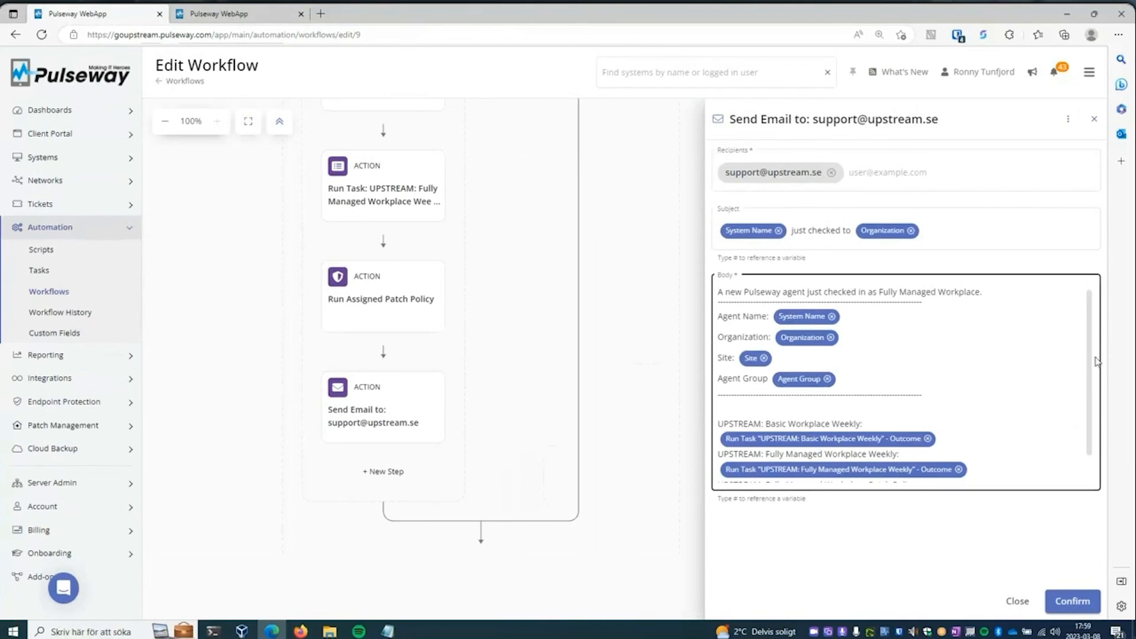
scroll(1092, 364, "down", 1)
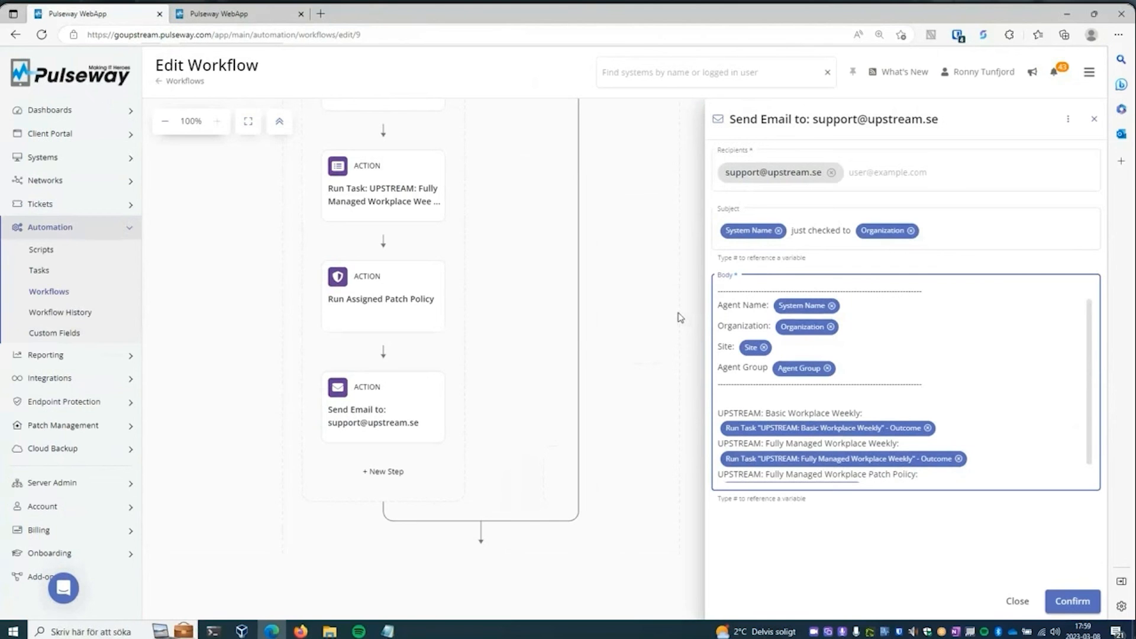
- Switch to the second Pulseway tab, open the Webinar: Send Message Example workflow and view its Ad-hoc trigger's Skip if offline setting
left_click(236, 14)
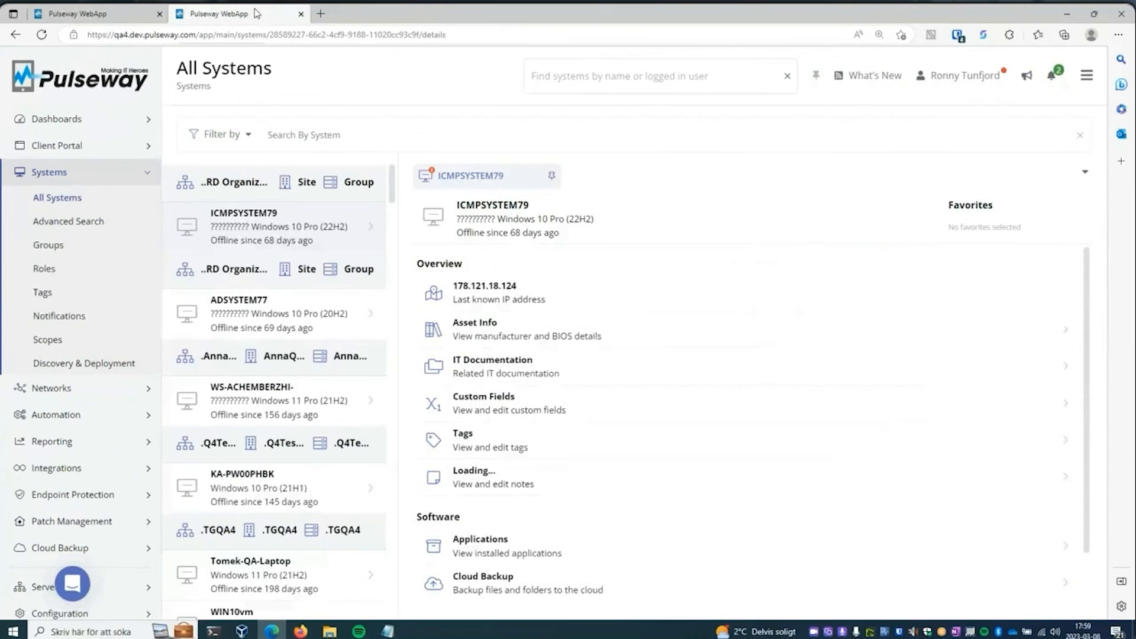
left_click(88, 173)
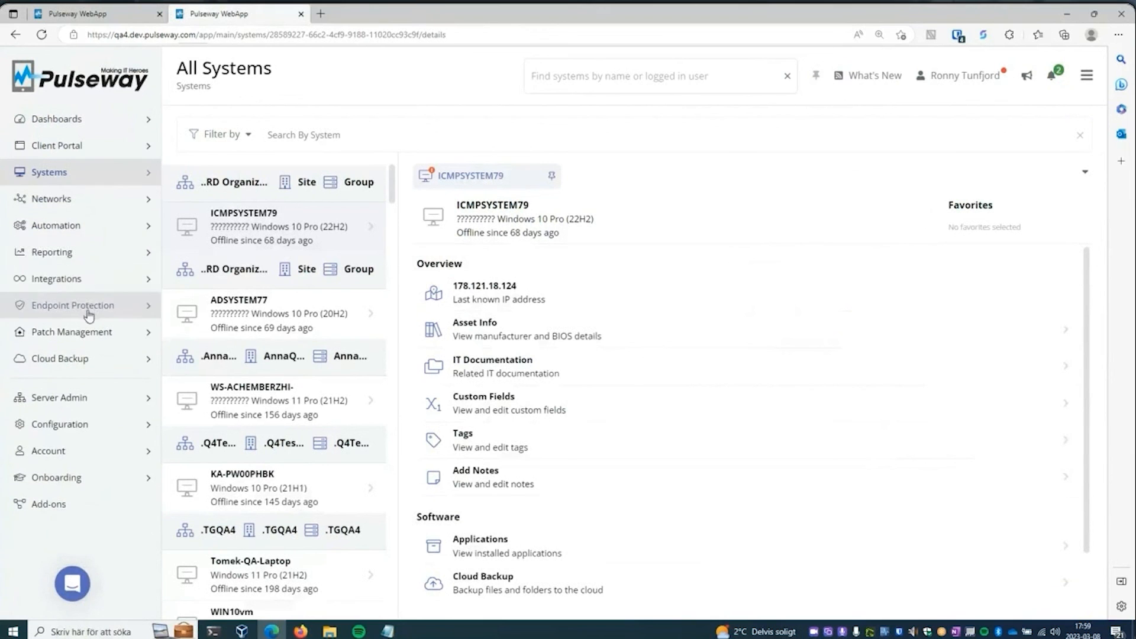
left_click(83, 236)
left_click(78, 298)
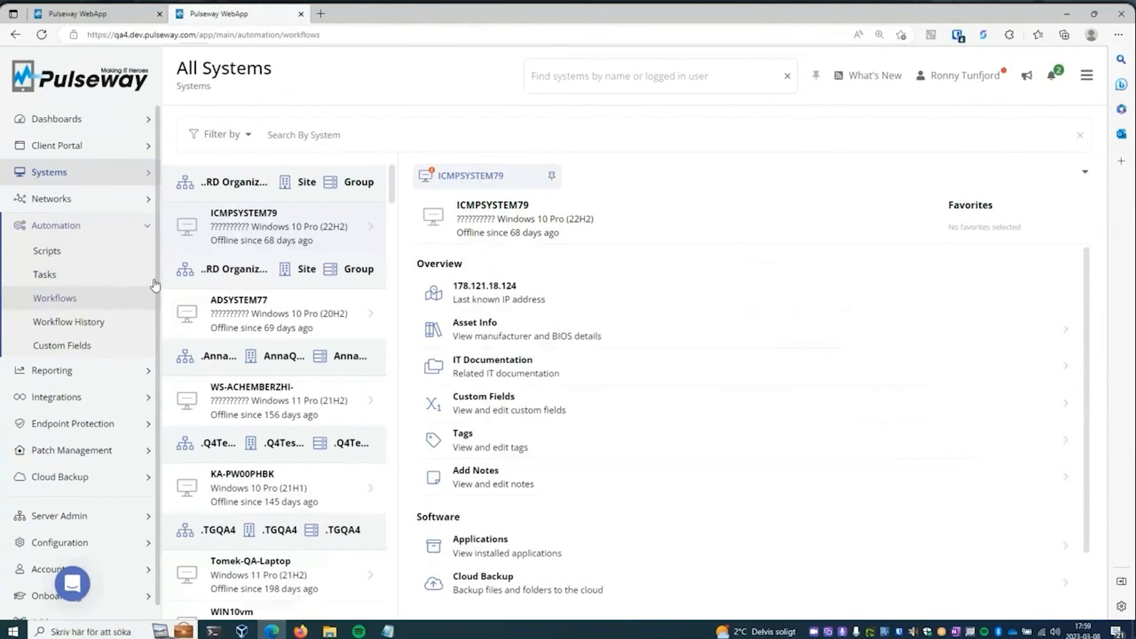
left_click(294, 234)
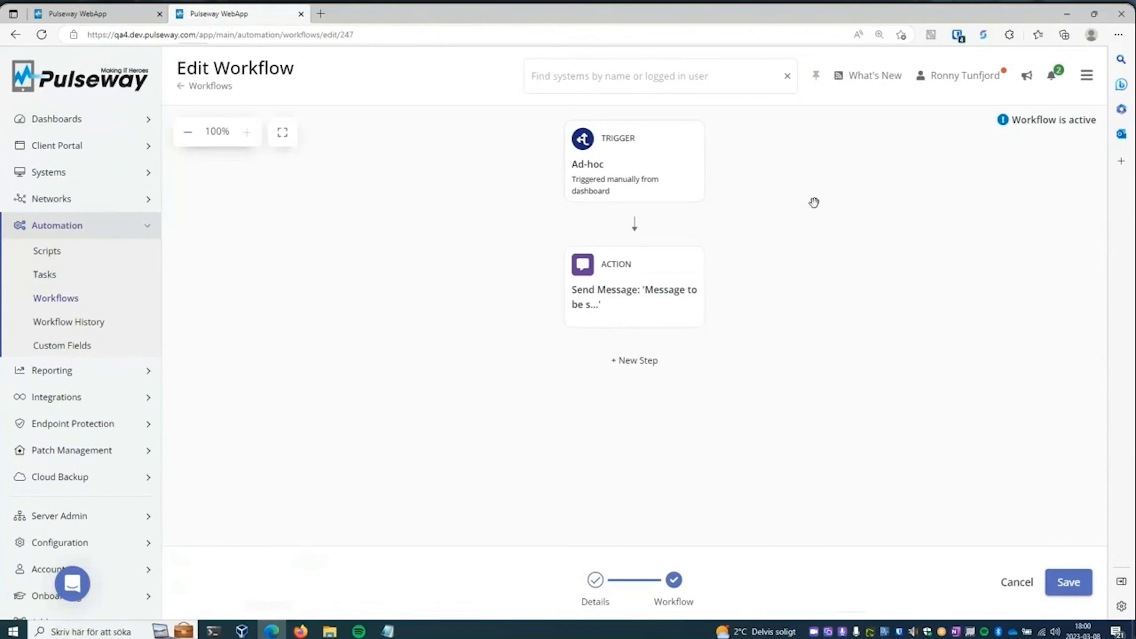
left_click(647, 182)
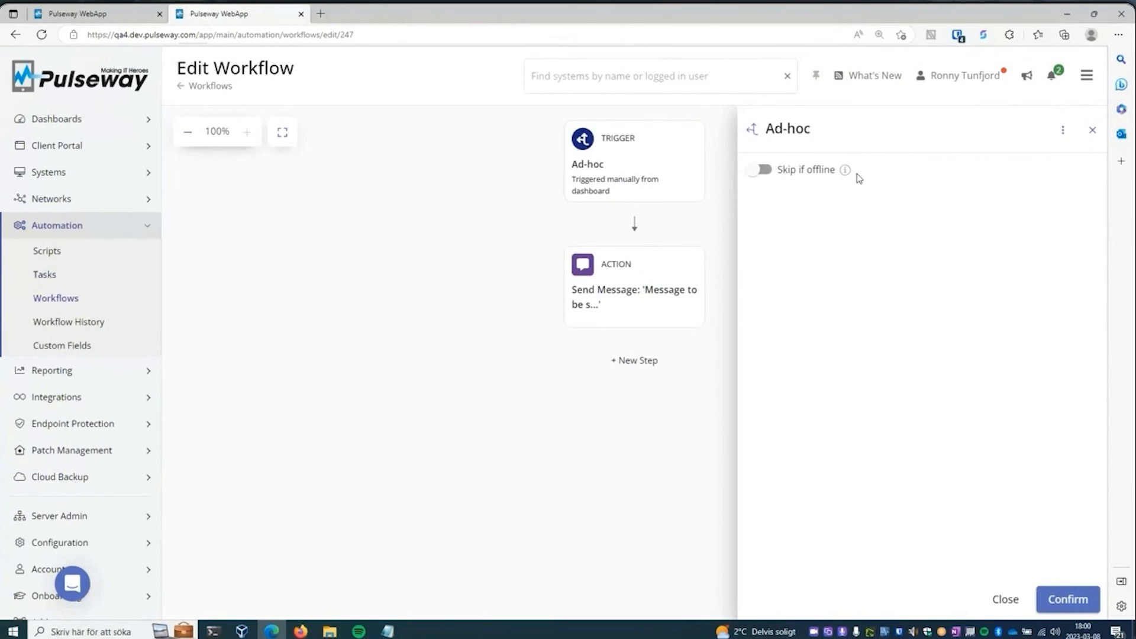
- Return to the goupstream instance, open All Systems and look through the Windows 10 desktop's custom fields down to the system audit values
mouse_move(847, 177)
left_click(109, 19)
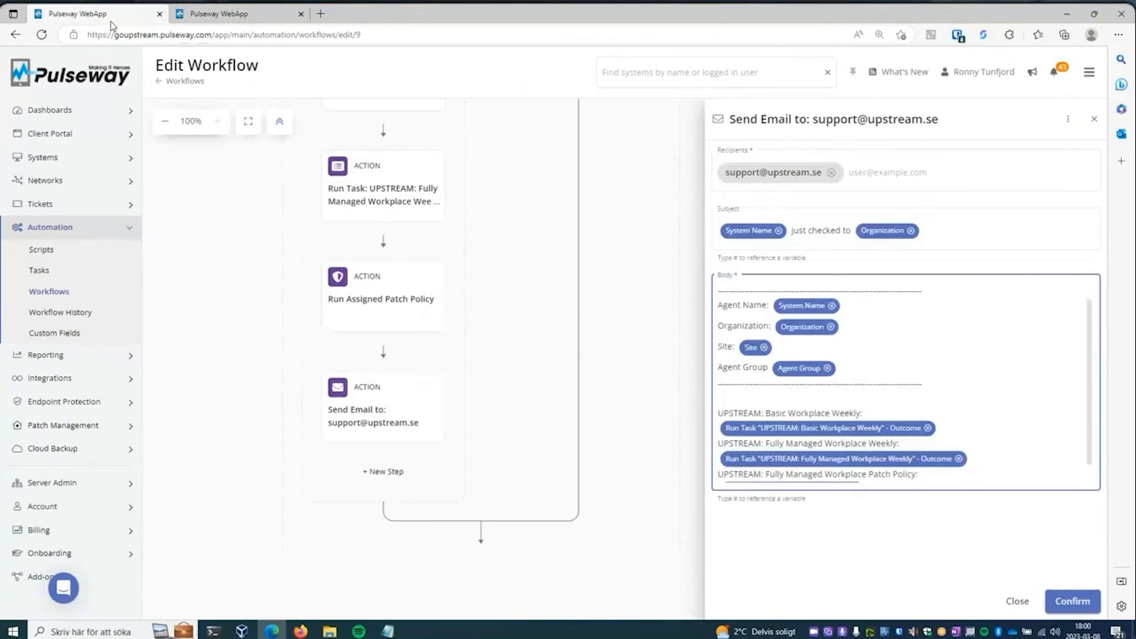
left_click(62, 159)
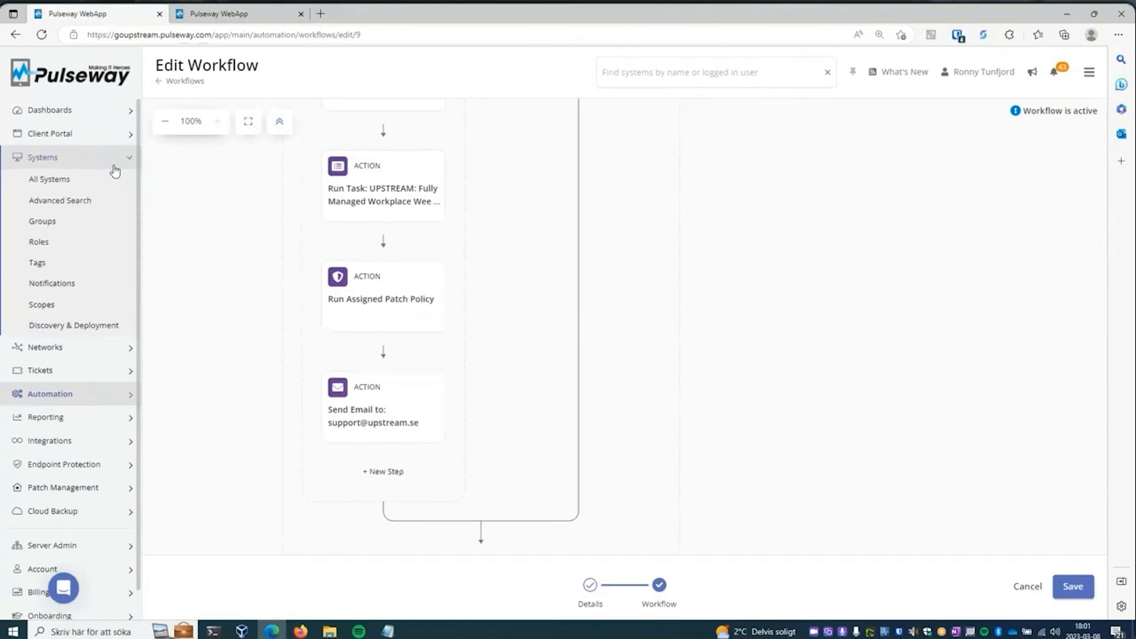
left_click(77, 180)
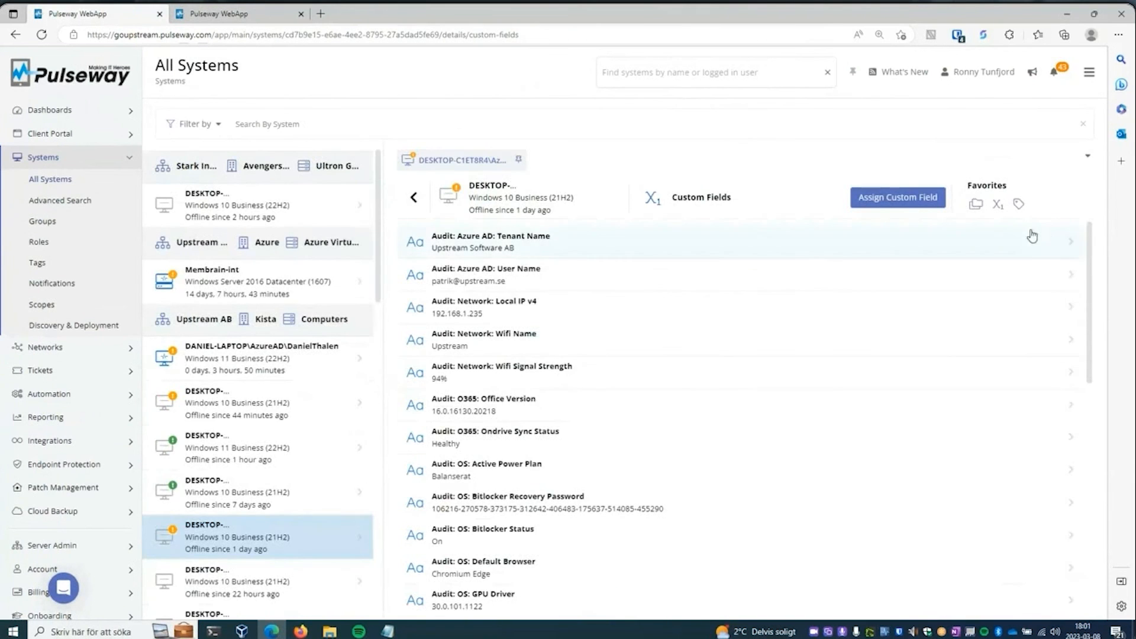
left_click_drag(1082, 243, 1115, 402)
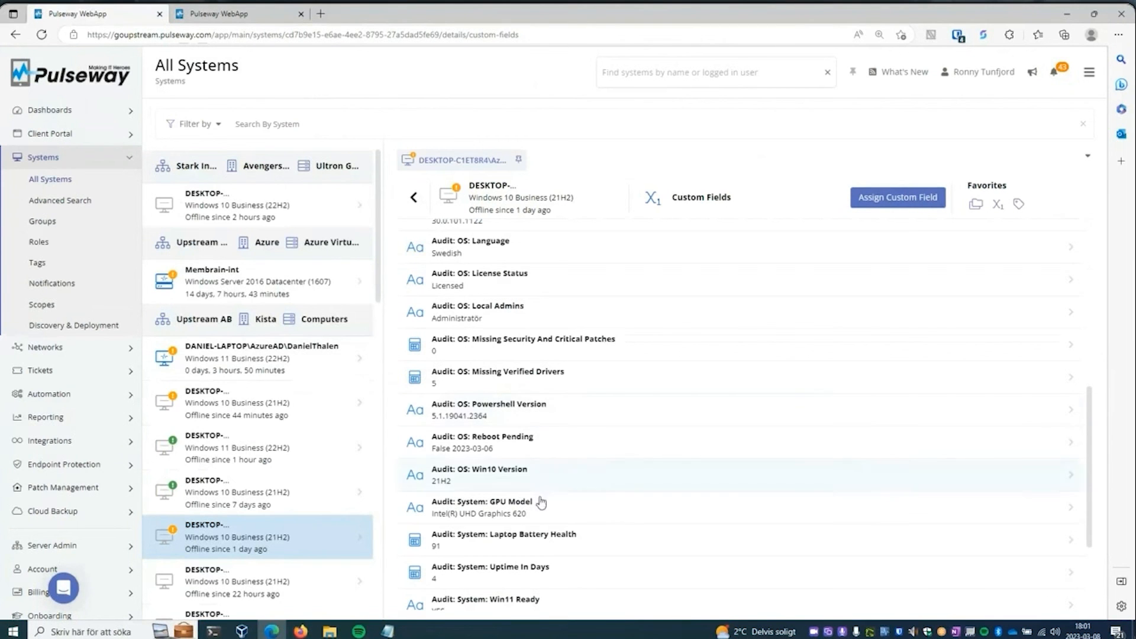
- Open the Custom Fields Win 10 report from the Custom Fields report template for editing and view its custom field selection
left_click(84, 417)
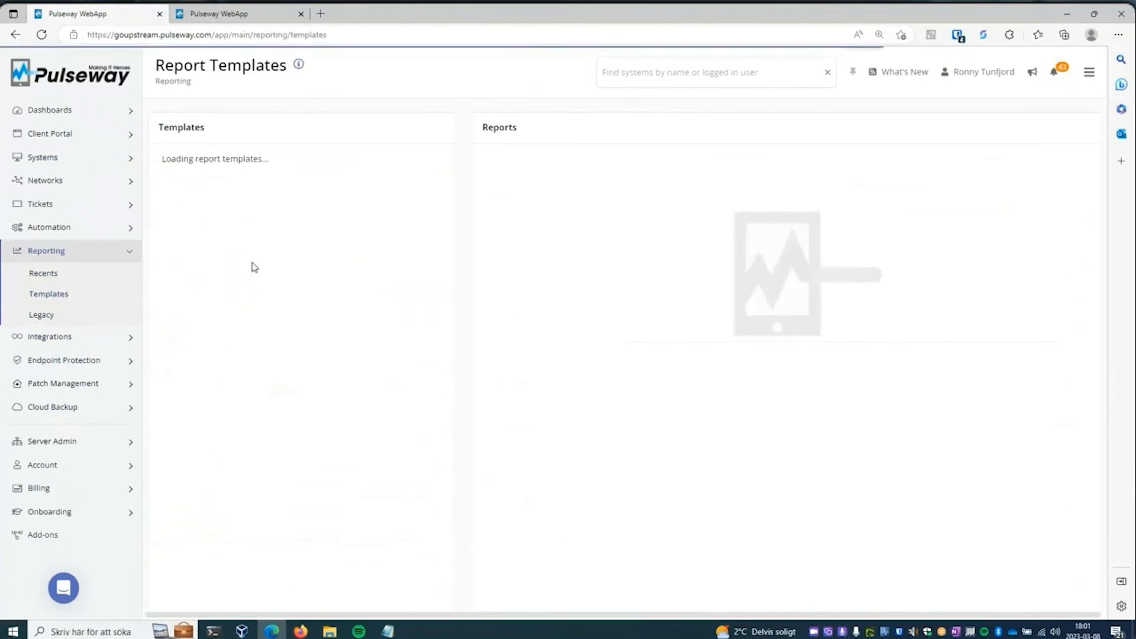
left_click(262, 353)
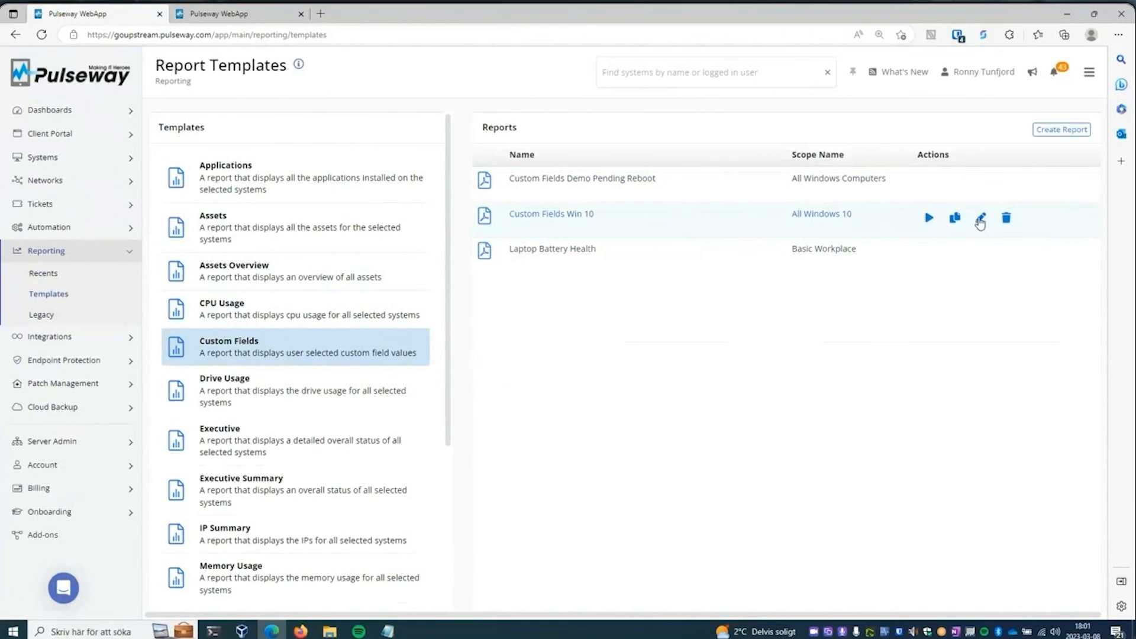
left_click(980, 218)
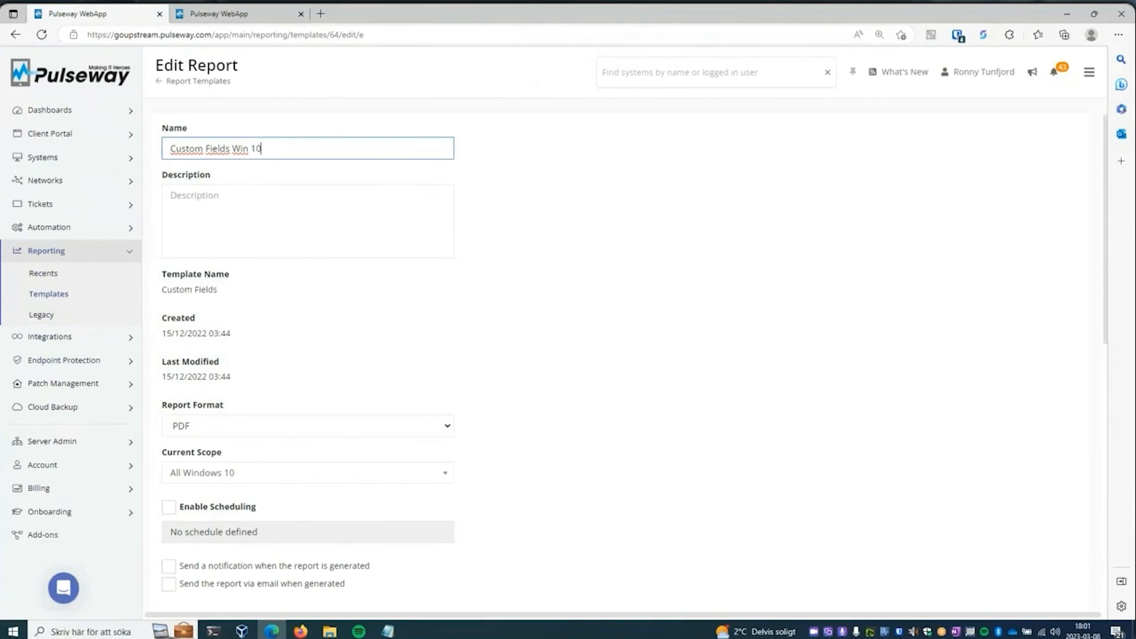
left_click_drag(1104, 184, 1118, 352)
scroll(813, 352, "down", 3)
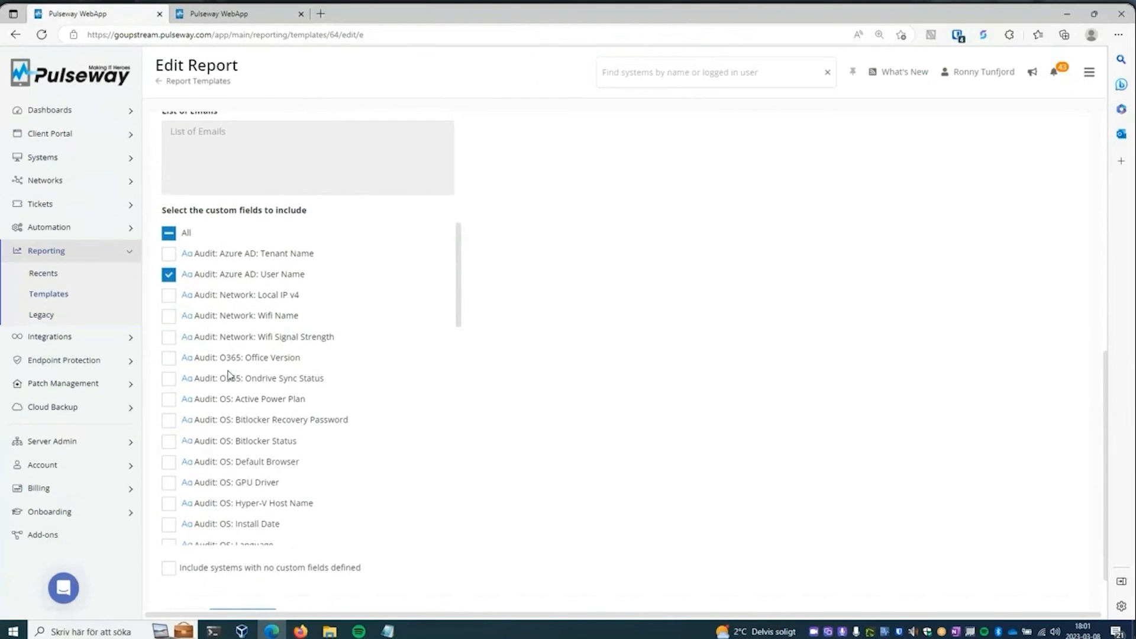
- Select all custom fields for inclusion in the Custom Fields Win 10 report and review the full list
left_click(168, 233)
left_click(169, 233)
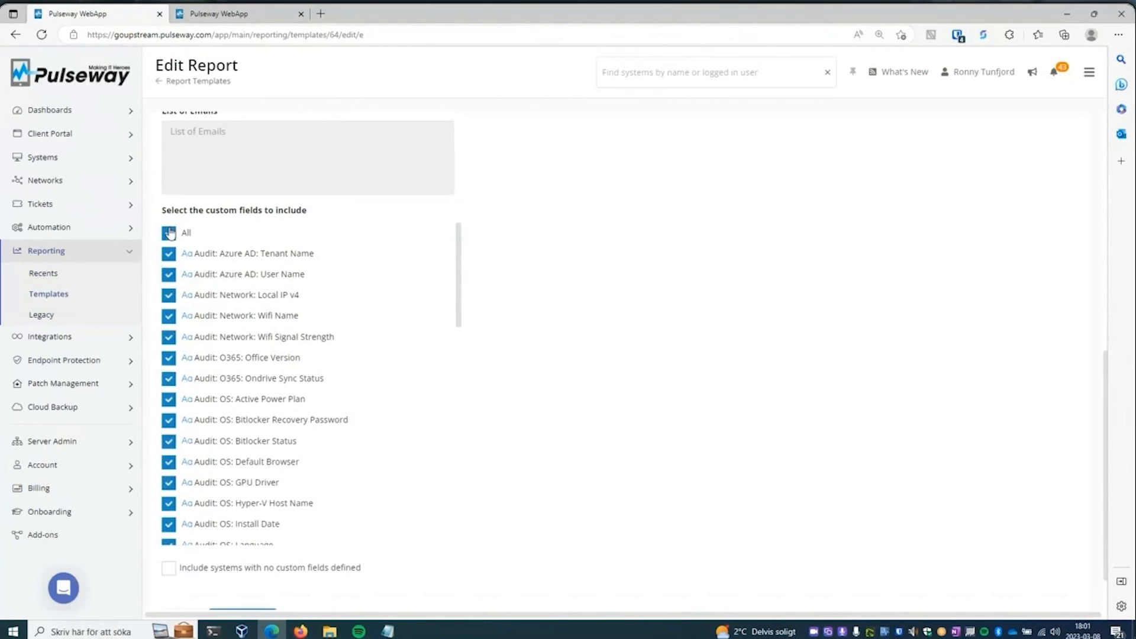
left_click_drag(459, 275, 459, 501)
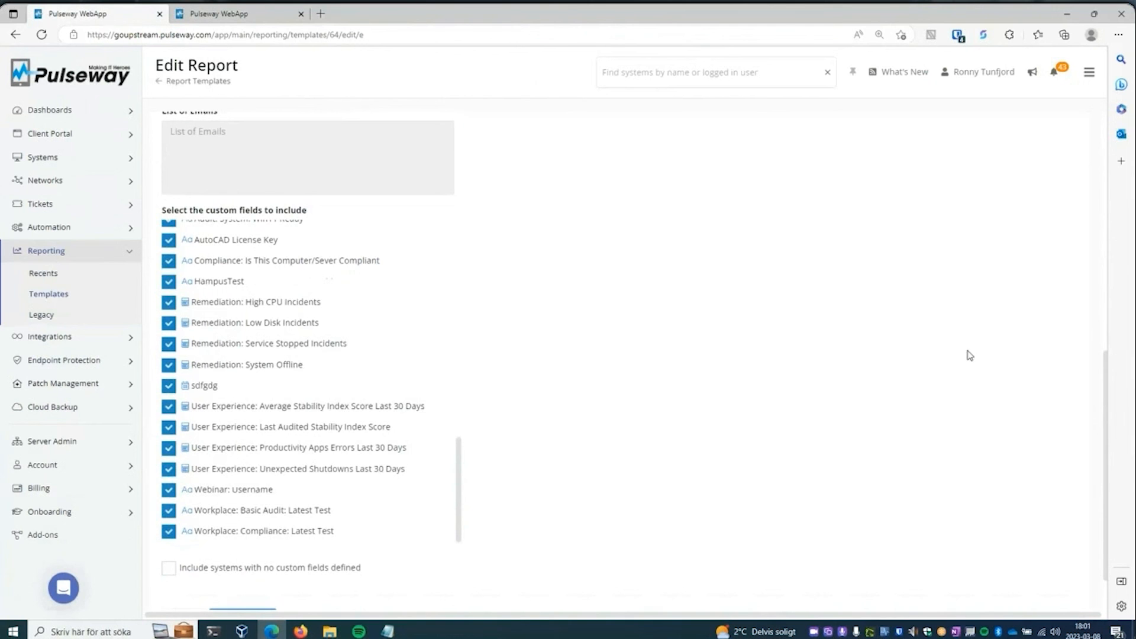
left_click_drag(1105, 371, 1105, 127)
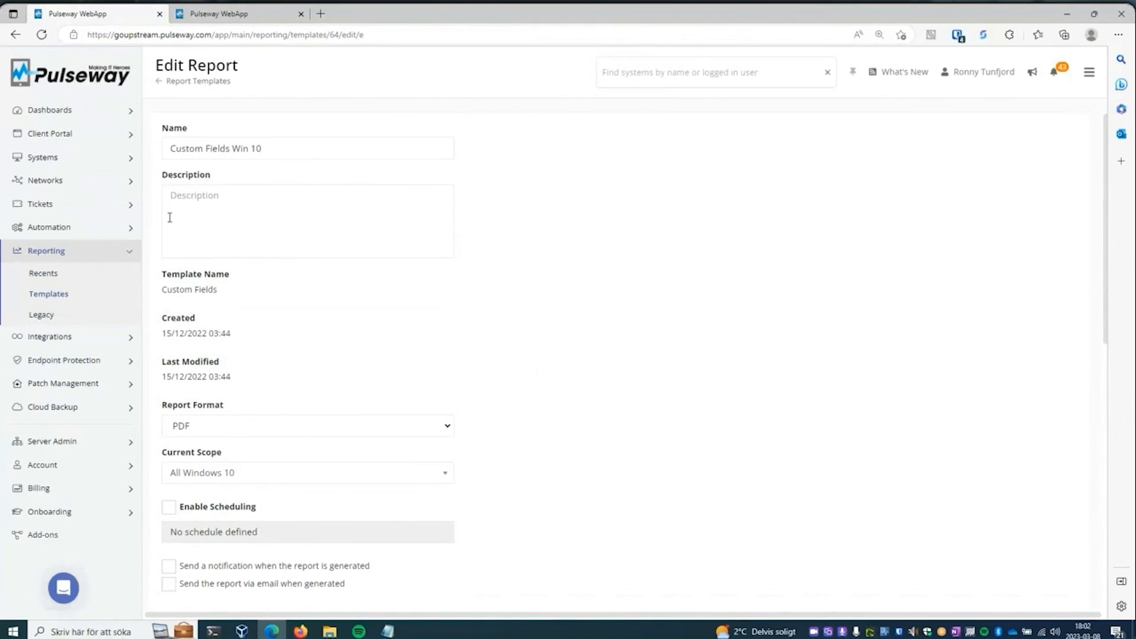
- Switch to the second Pulseway tab and close the Ad-hoc trigger's settings in the message workflow
left_click(242, 14)
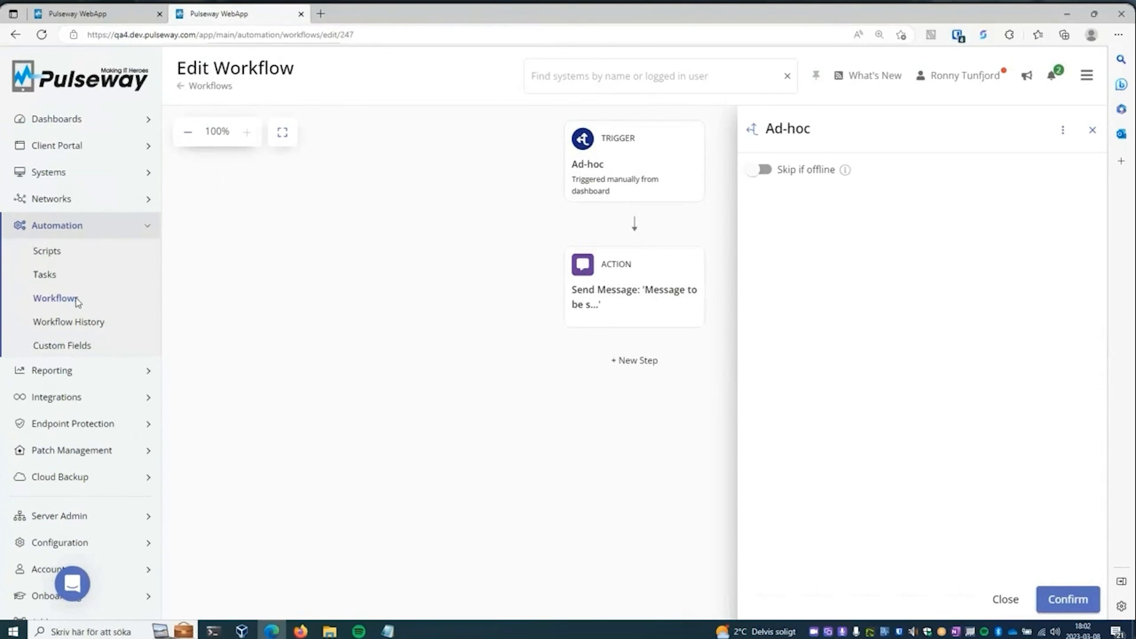
left_click(385, 331)
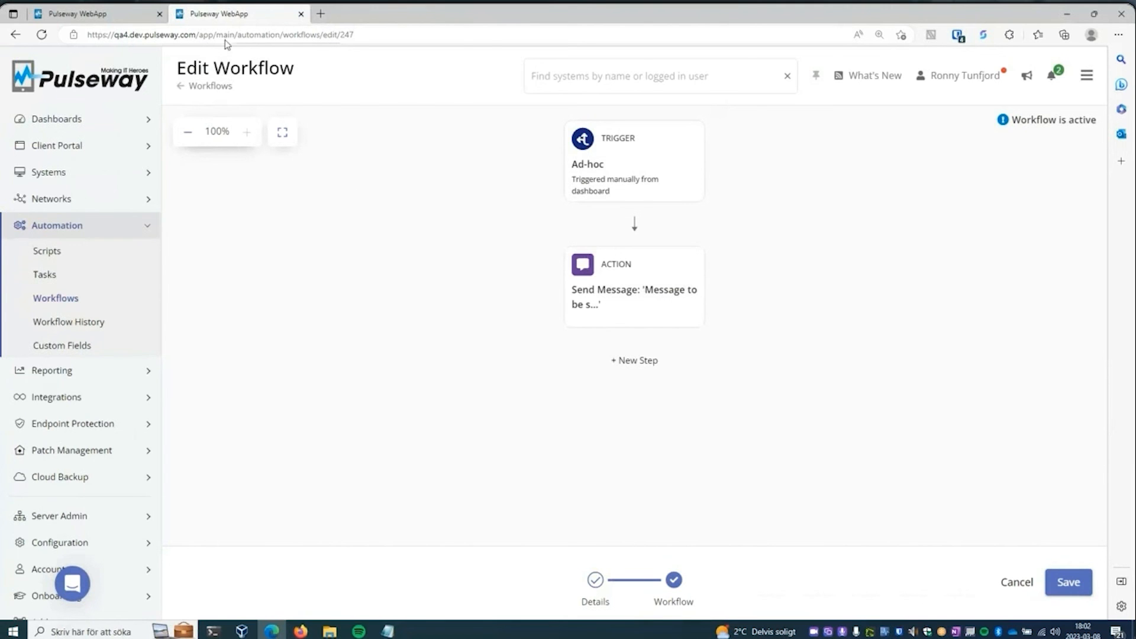
- Open the Fully Managed: Agent Checks in workflow in the goupstream instance and examine its trigger, conditions and actions
left_click(100, 18)
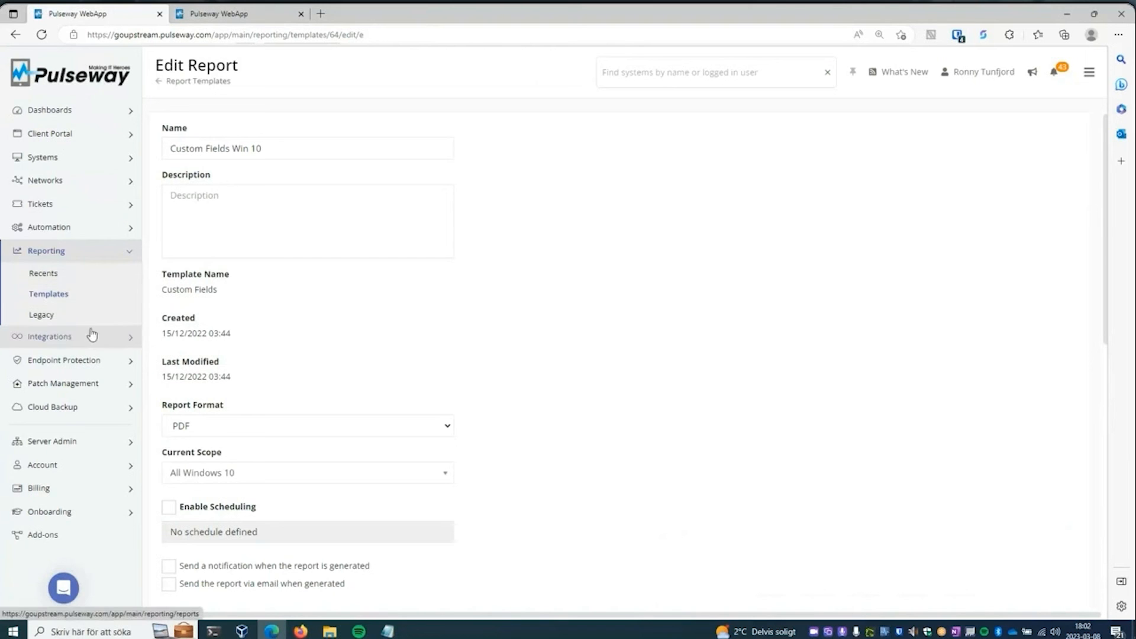
left_click(111, 230)
left_click(89, 291)
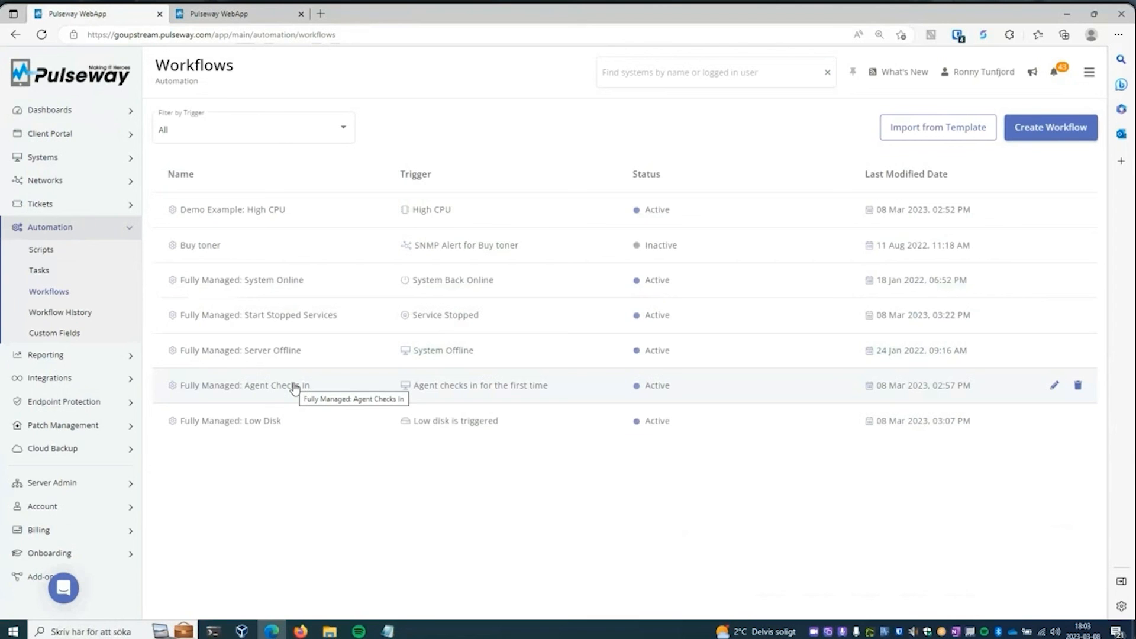
left_click(294, 387)
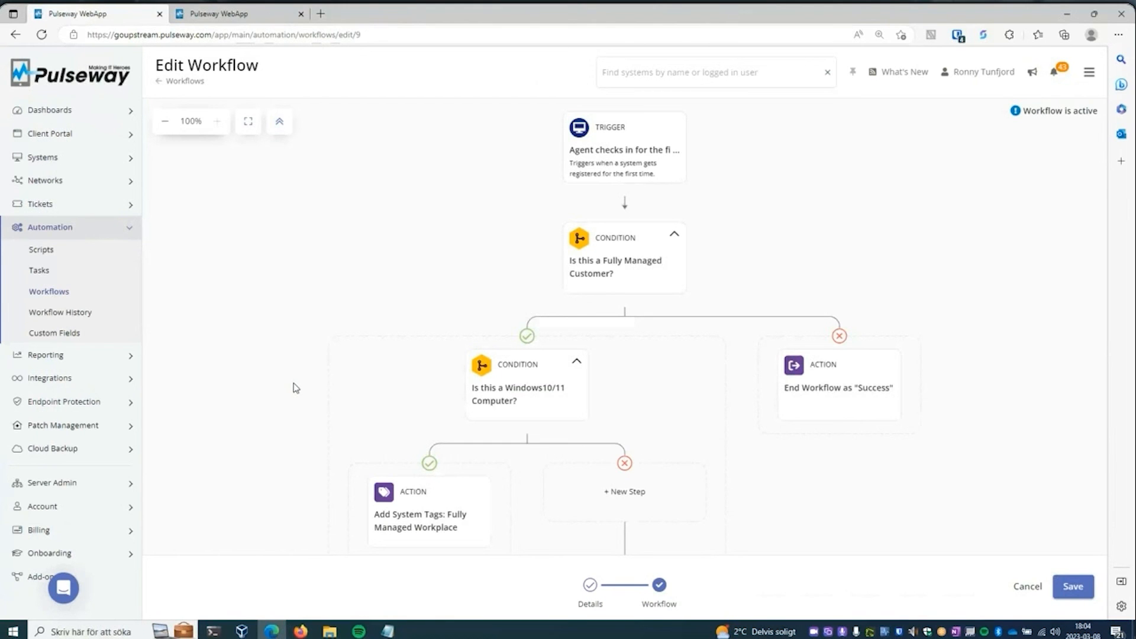
left_click_drag(439, 357, 382, 212)
scroll(487, 439, "down", 1)
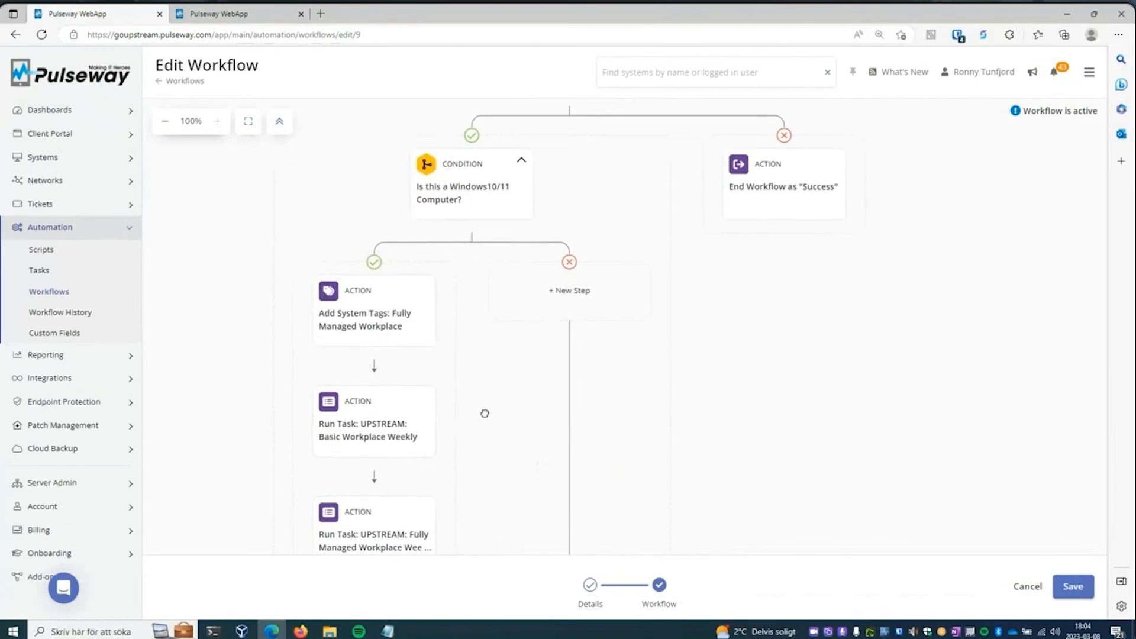
left_click_drag(778, 338, 728, 512)
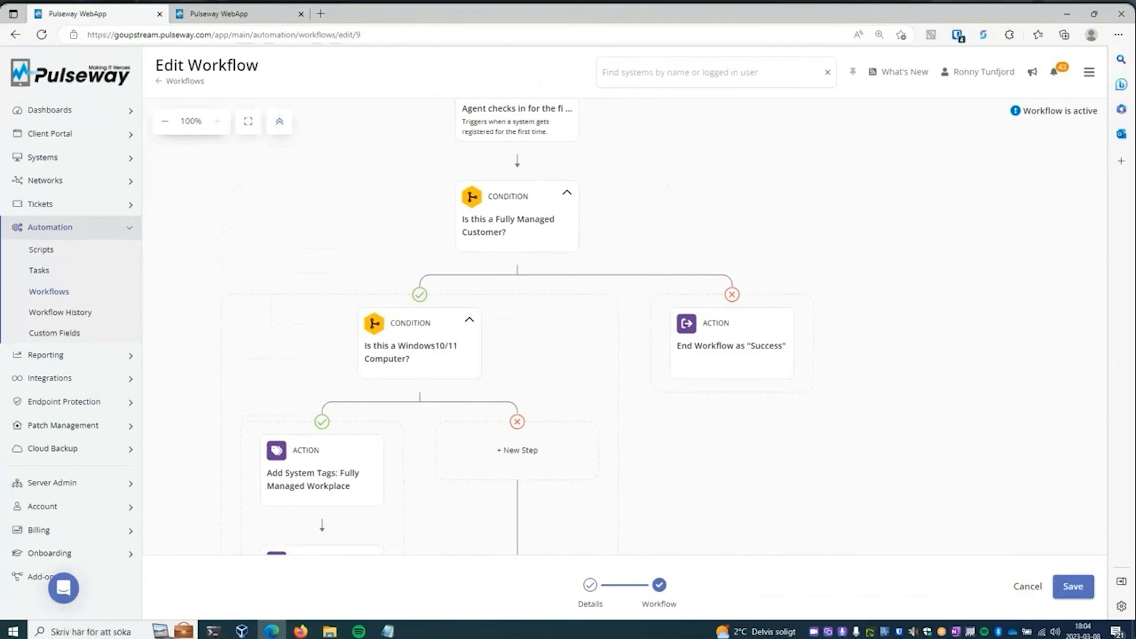
key("alt+Tab")
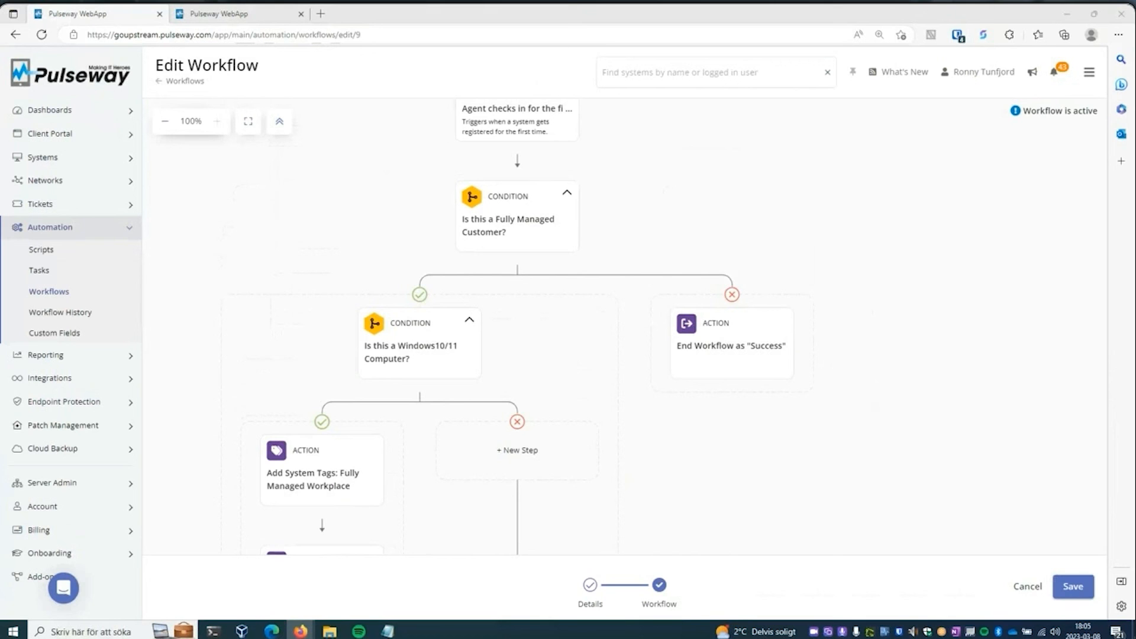
left_click_drag(950, 207, 943, 255)
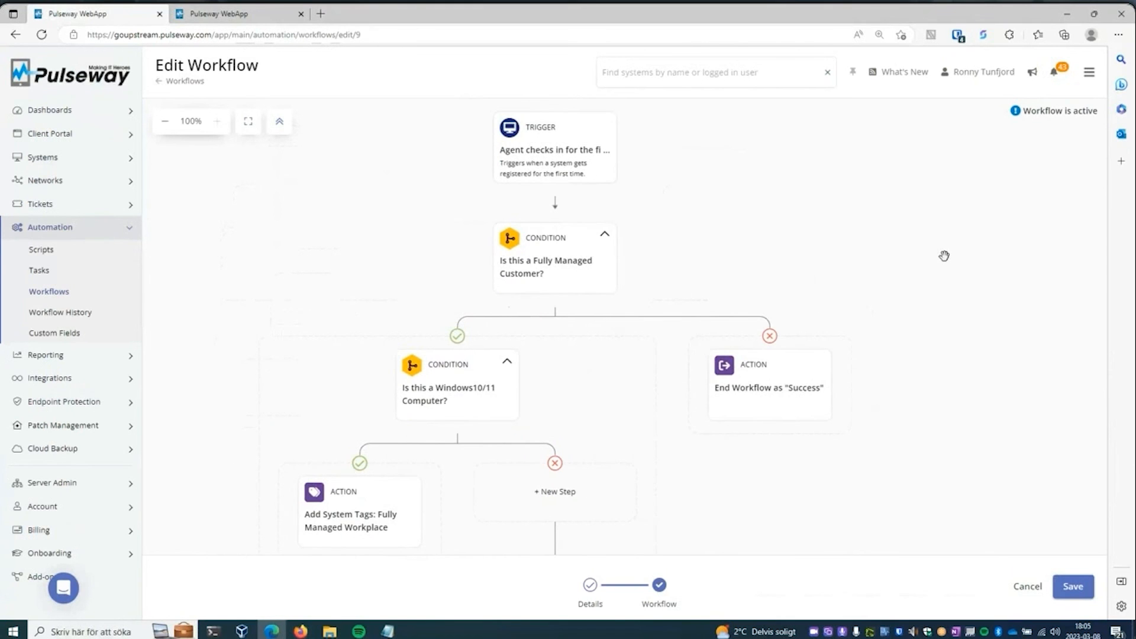
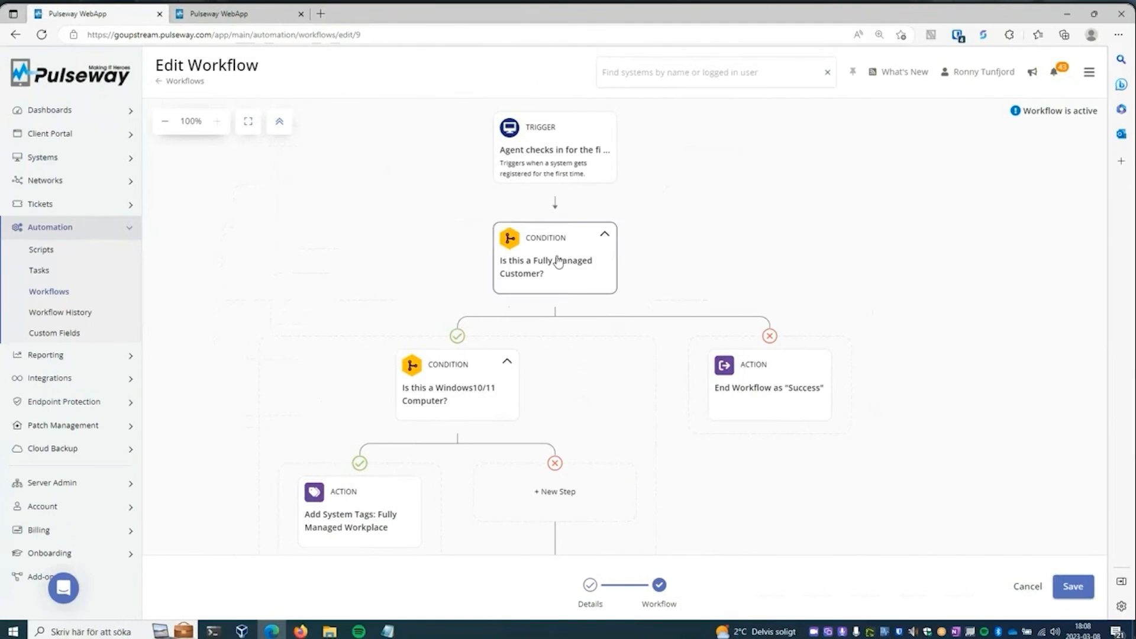
- Check the settings of the first-time agent check-in trigger and close them
left_click(584, 166)
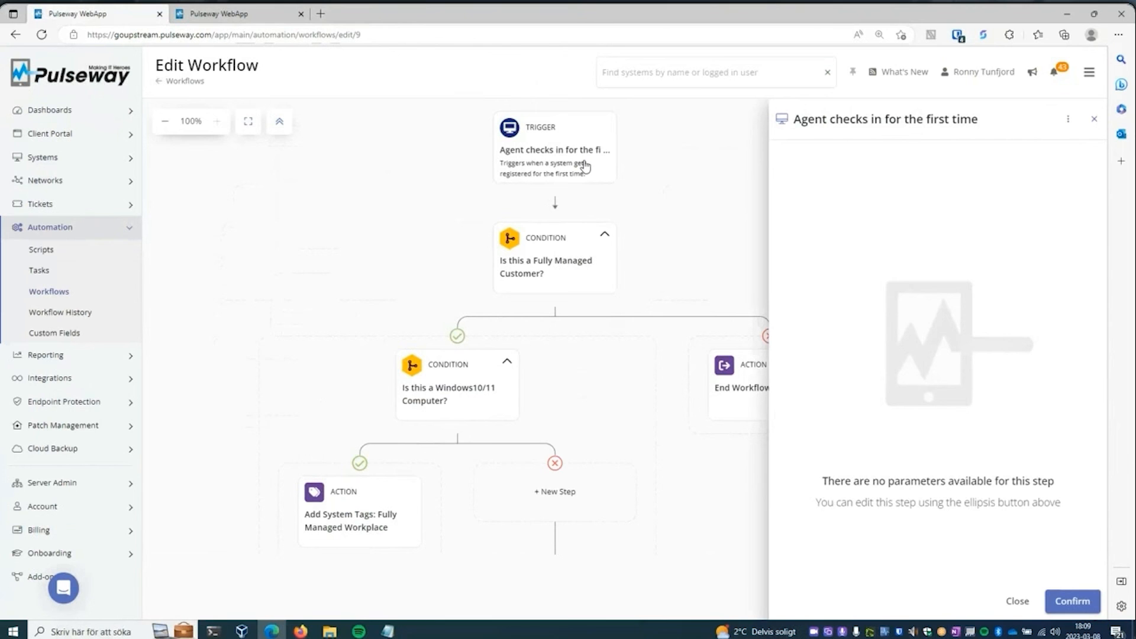
left_click(698, 178)
left_click(584, 153)
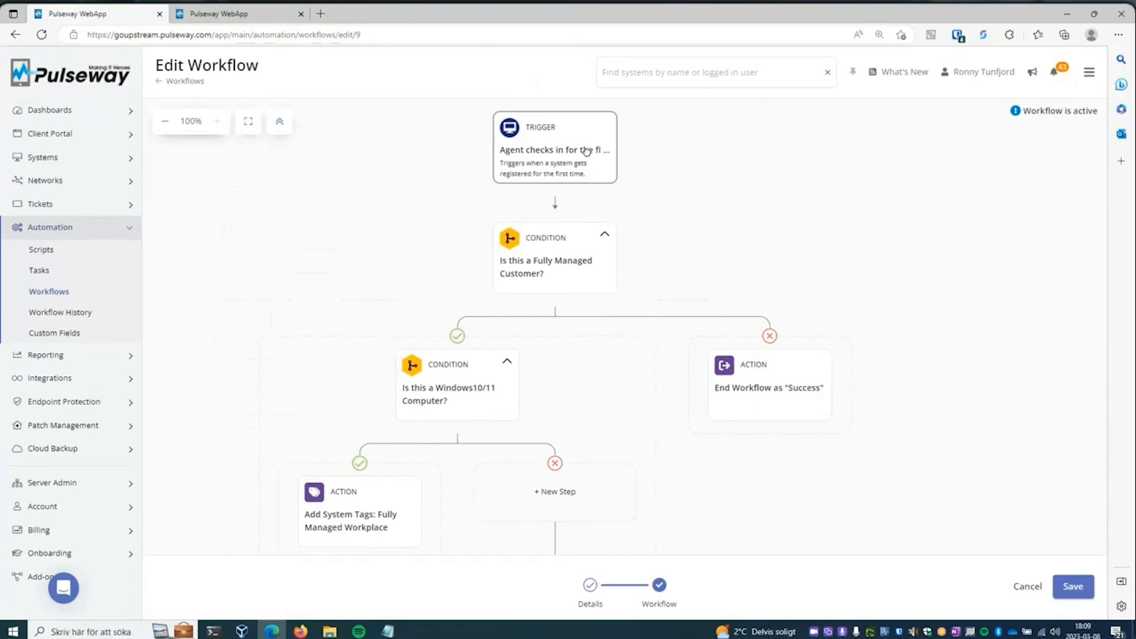
left_click(1016, 601)
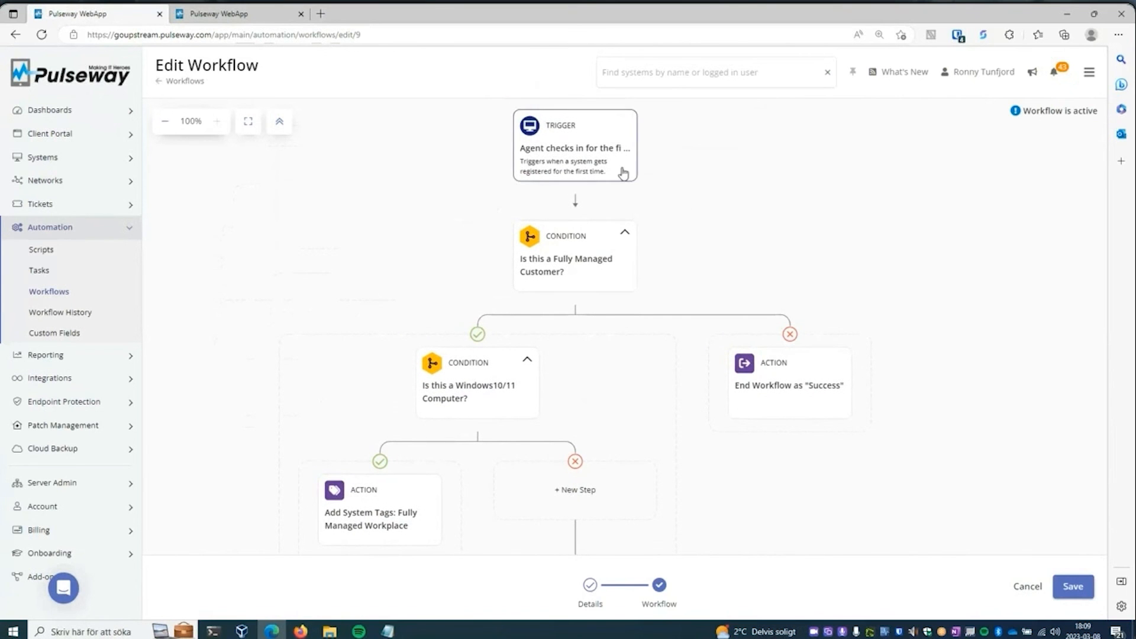
- Examine the "Is this a Fully Managed Customer?" condition's rules and the organizations selectable for an additional Organization rule, leaving without confirming
left_click(588, 255)
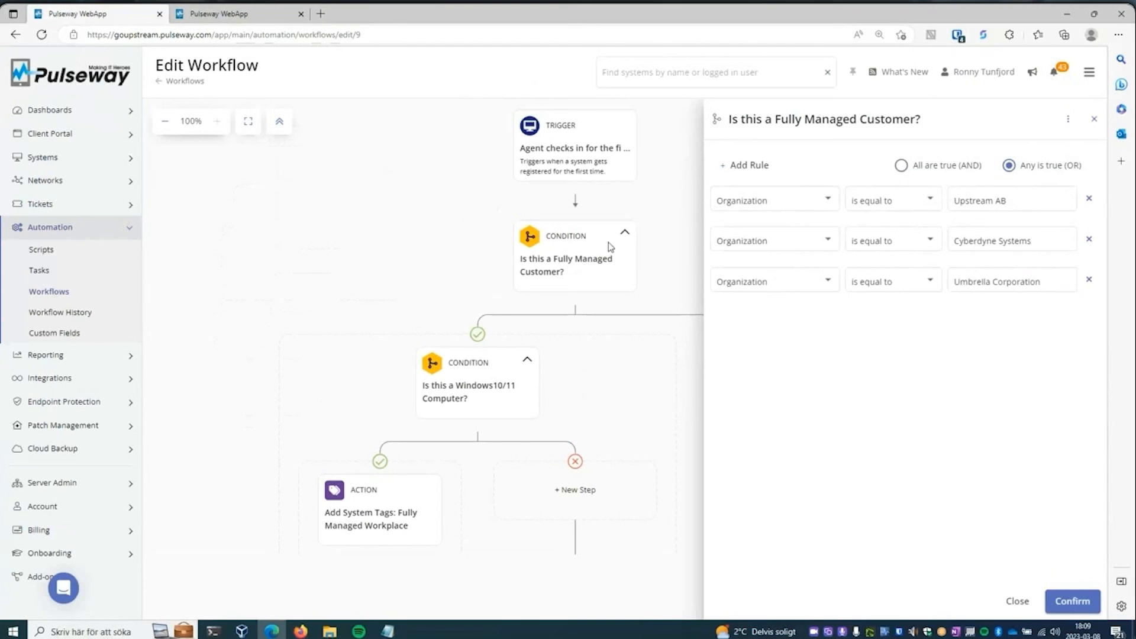
left_click(764, 170)
left_click(829, 320)
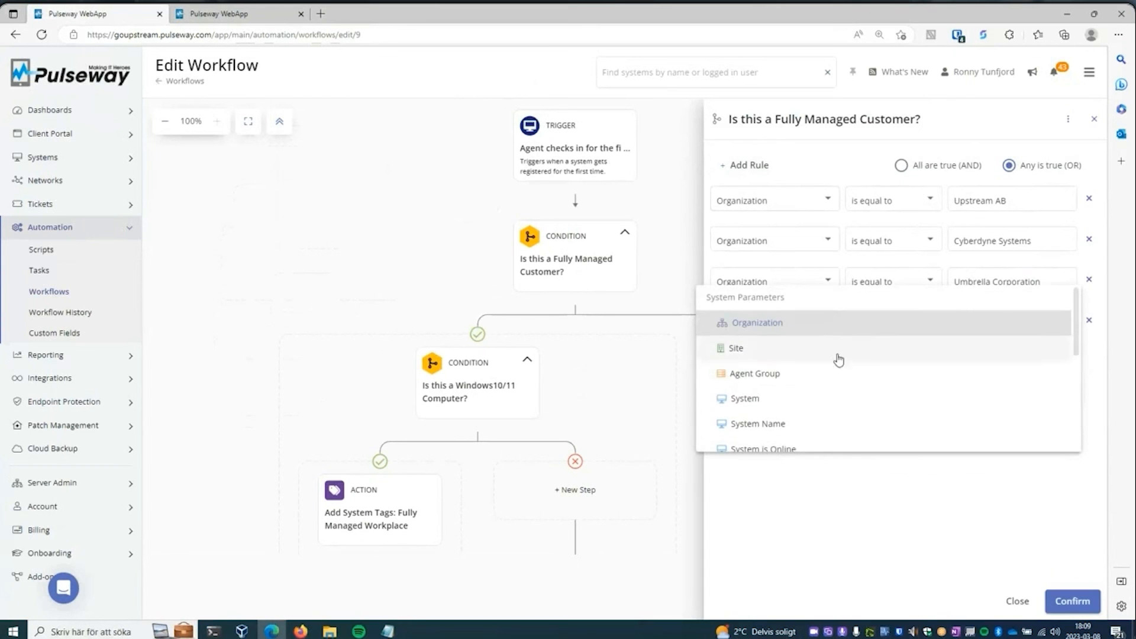
left_click(793, 324)
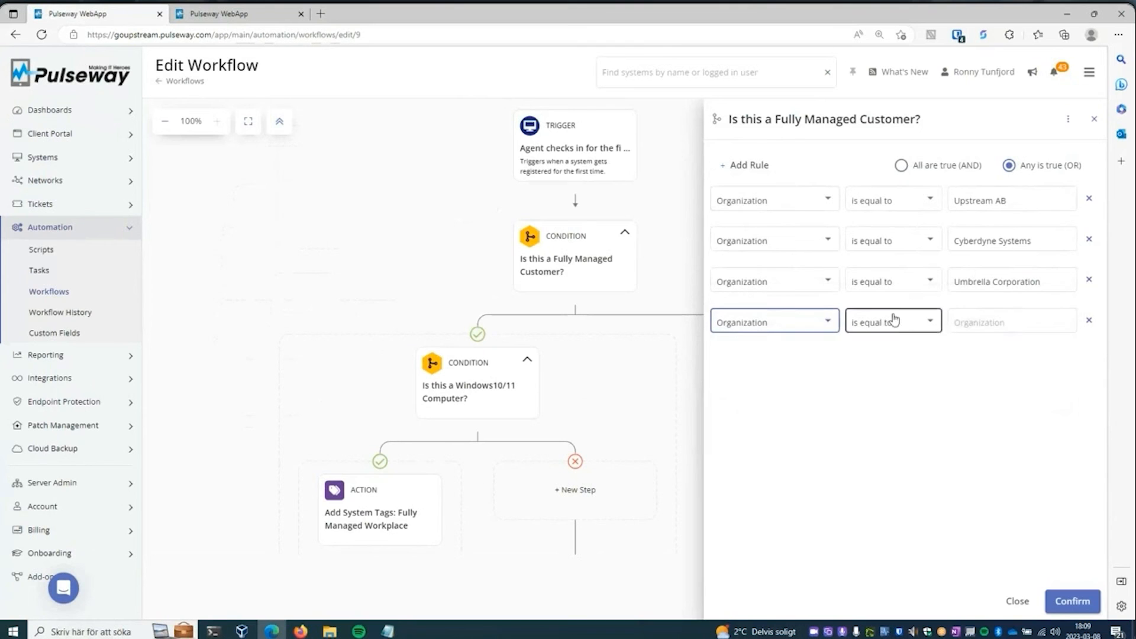
left_click(996, 324)
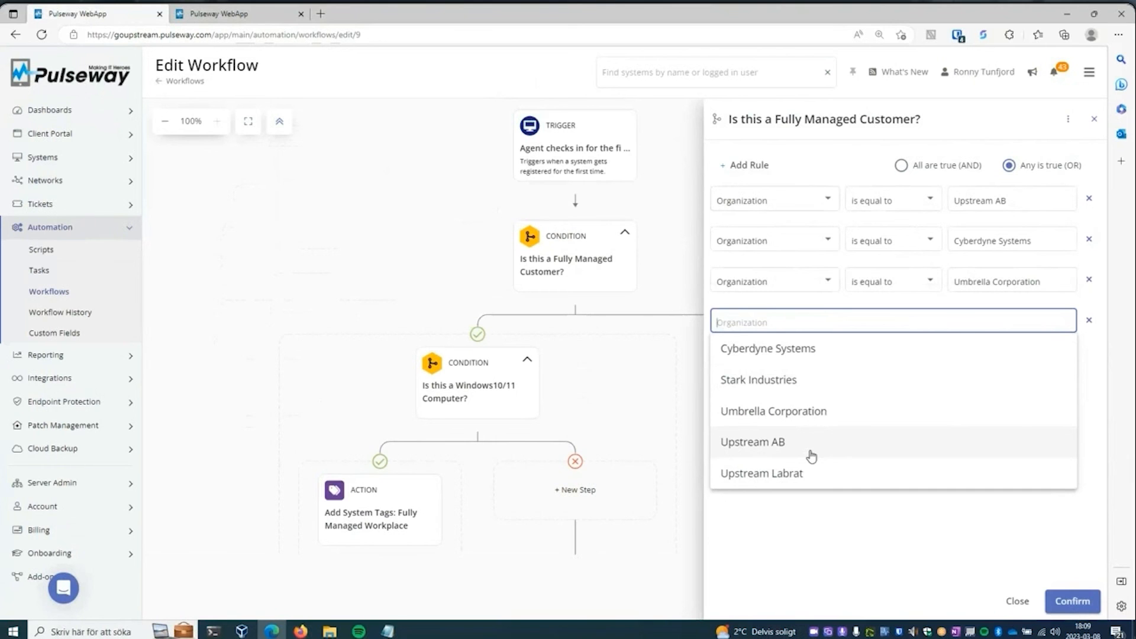
left_click(680, 171)
- Examine the scope rules of the "Is this a Windows10/11 Computer?" condition and close it
scroll(735, 203, "down", 3)
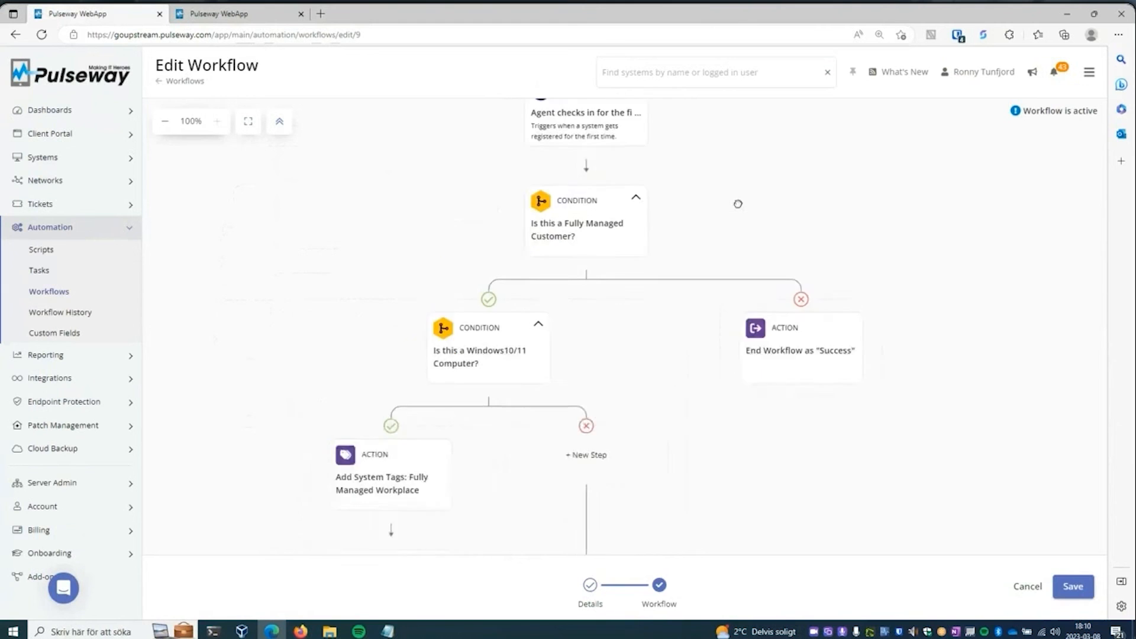
left_click(512, 223)
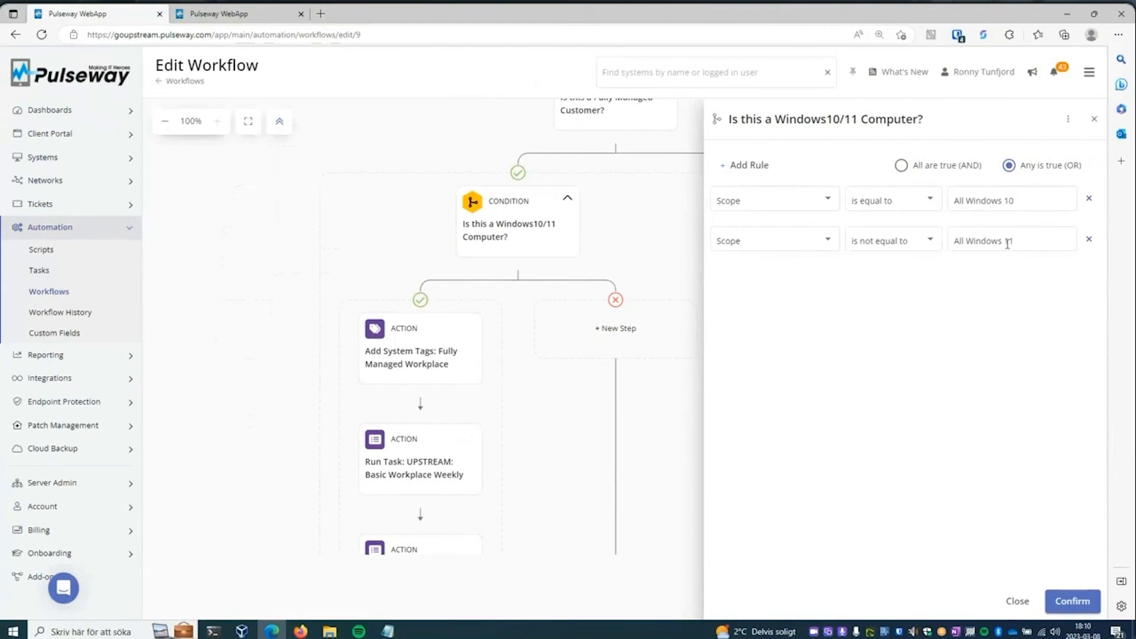
left_click(647, 247)
- Inspect the Add System Tags action and the Run Task action for UPSTREAM: Fully Managed Workplace Weekly
left_click_drag(664, 400, 656, 284)
left_click(414, 248)
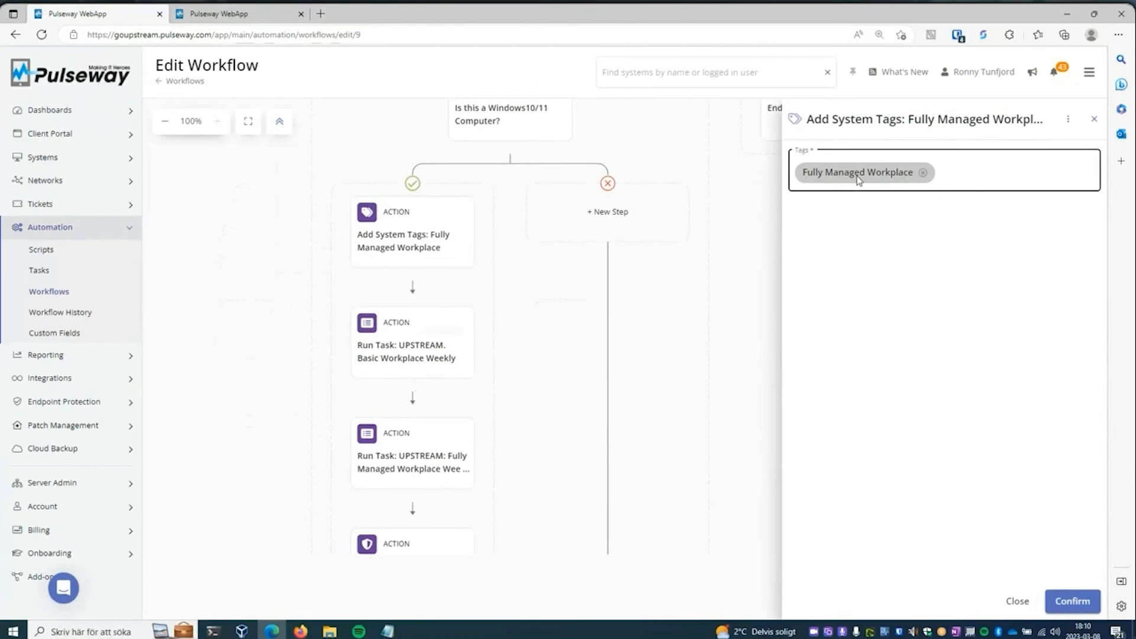
left_click(389, 350)
left_click_drag(512, 343, 510, 289)
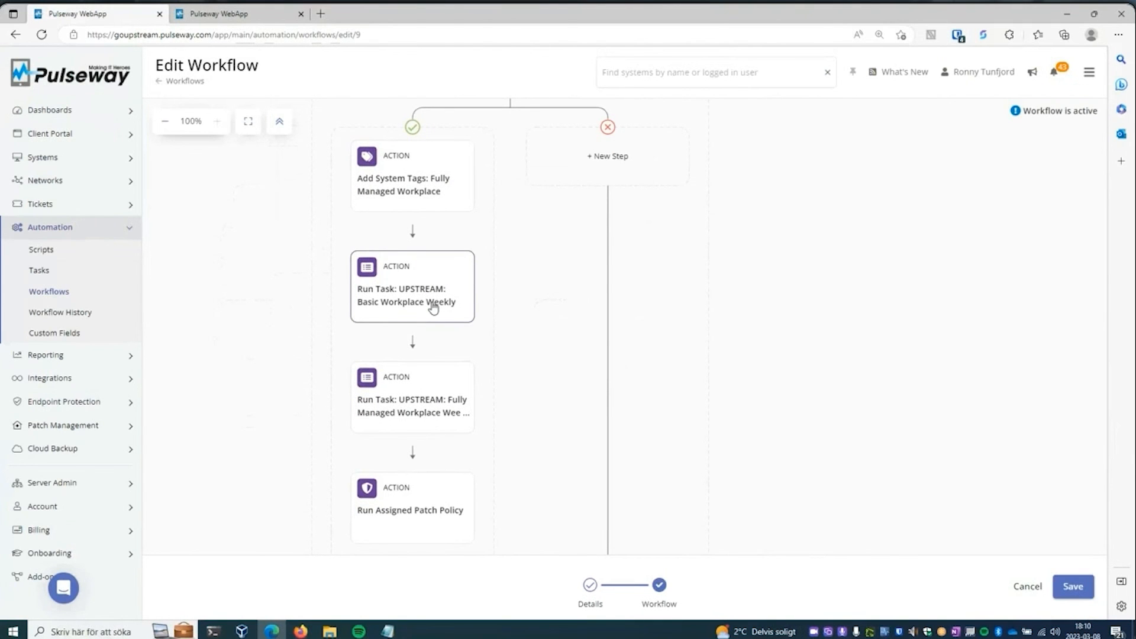
left_click(425, 403)
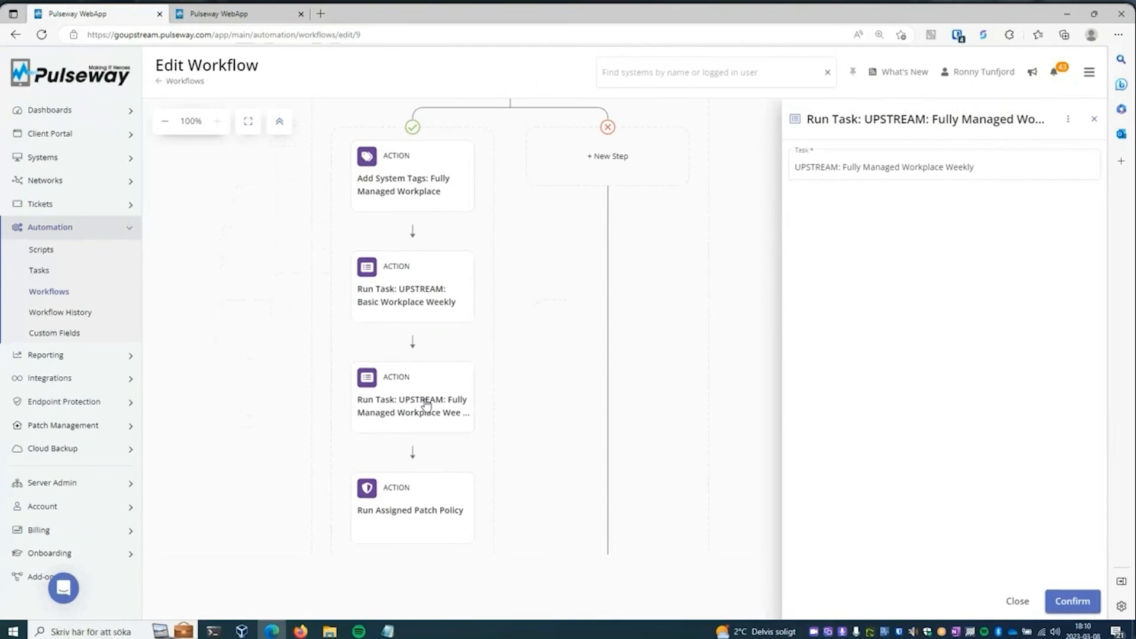
left_click(491, 336)
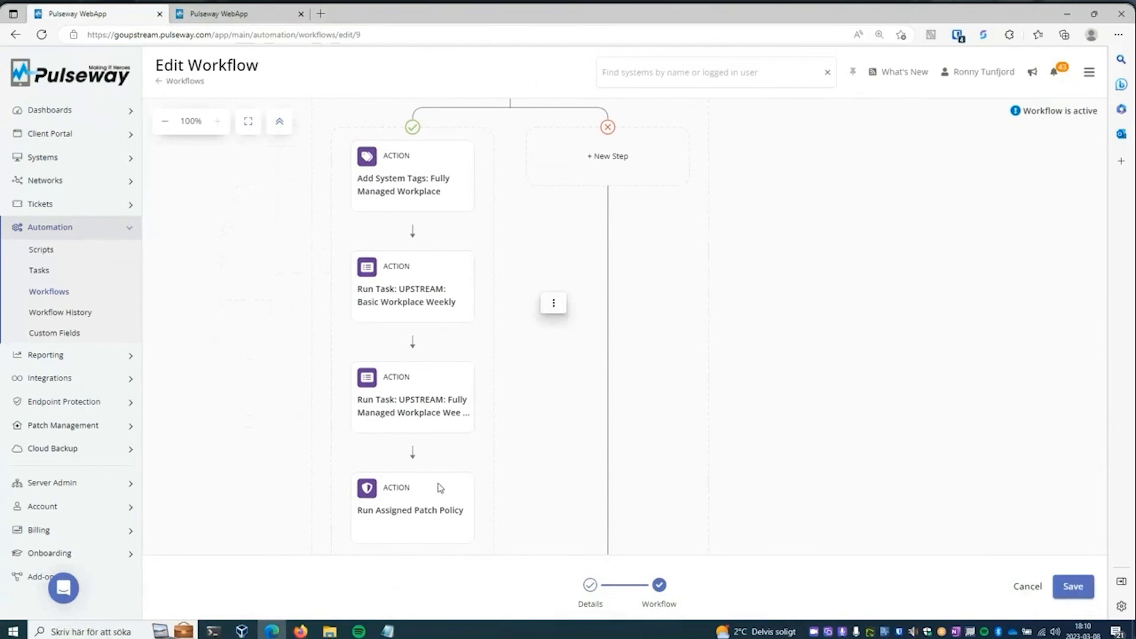
- Check the Run Assigned Patch Policy action and review the support email action's recipient, subject and full body
left_click(418, 516)
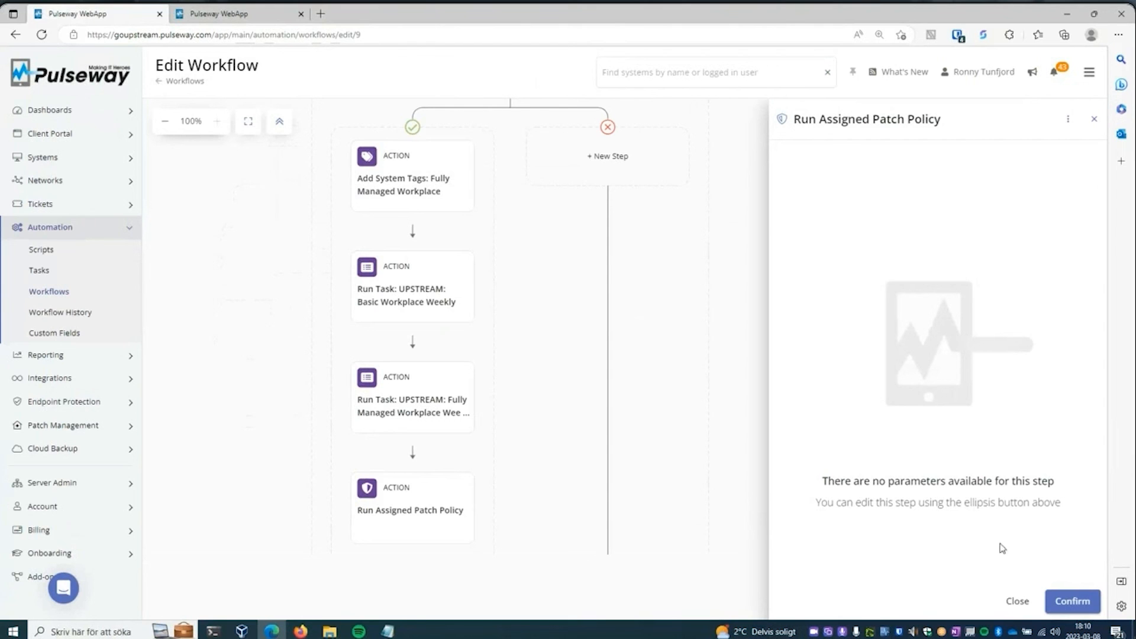
left_click(1065, 601)
left_click_drag(692, 476, 656, 279)
left_click(421, 420)
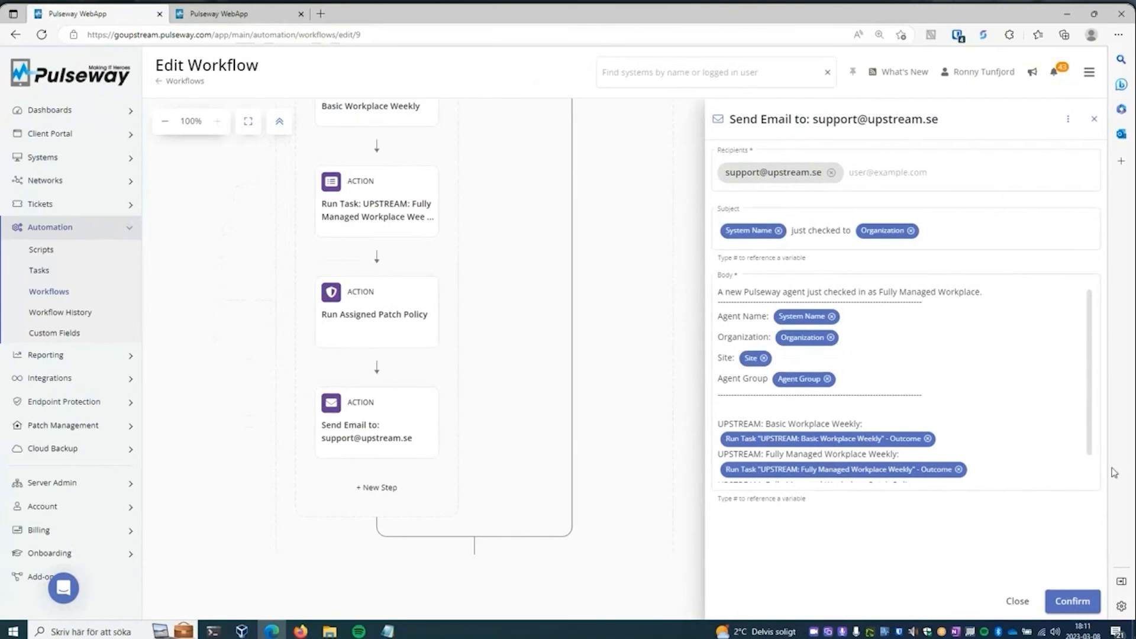
scroll(1074, 343, "down", 1)
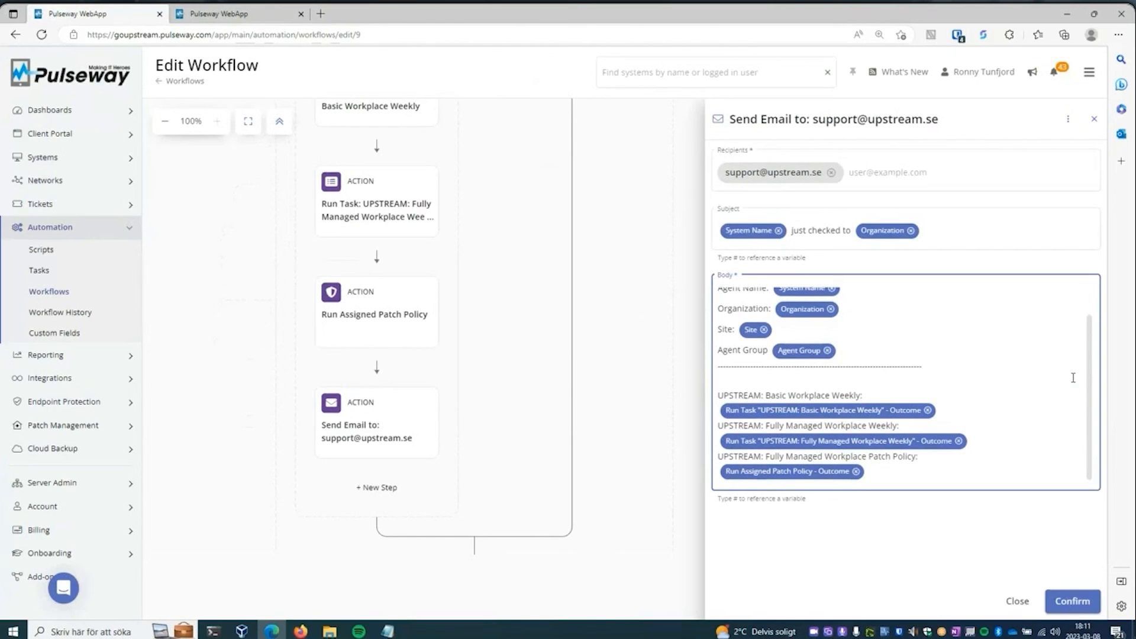
- Open the Fully Managed: Low Disk workflow and examine its trigger and the "Is this a Fully Managed customer?" condition
left_click(64, 289)
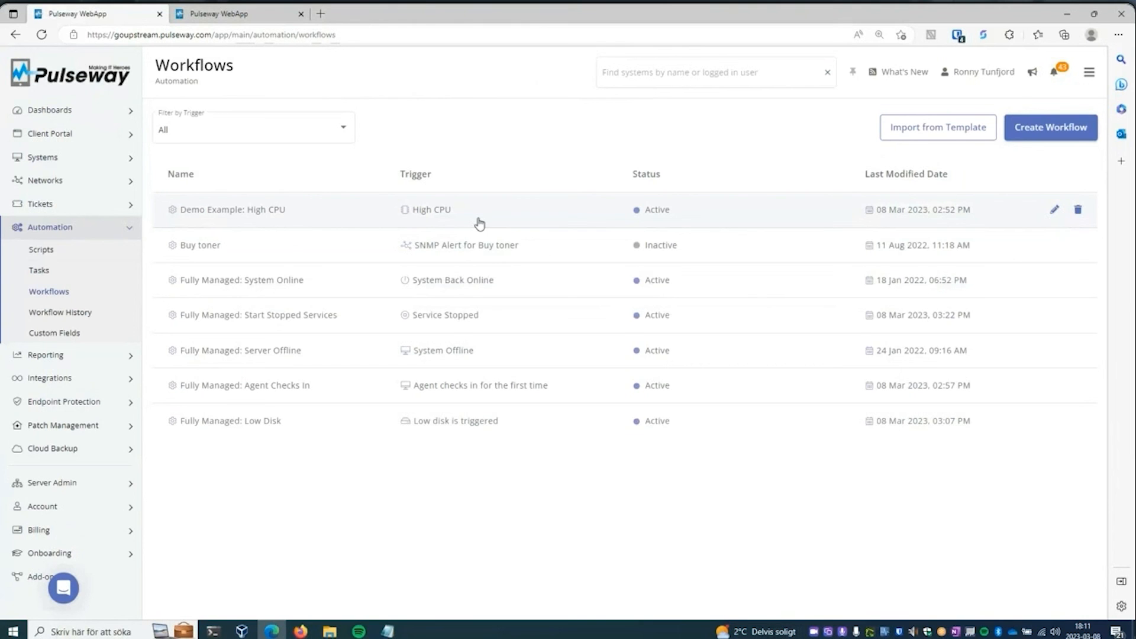
left_click(275, 423)
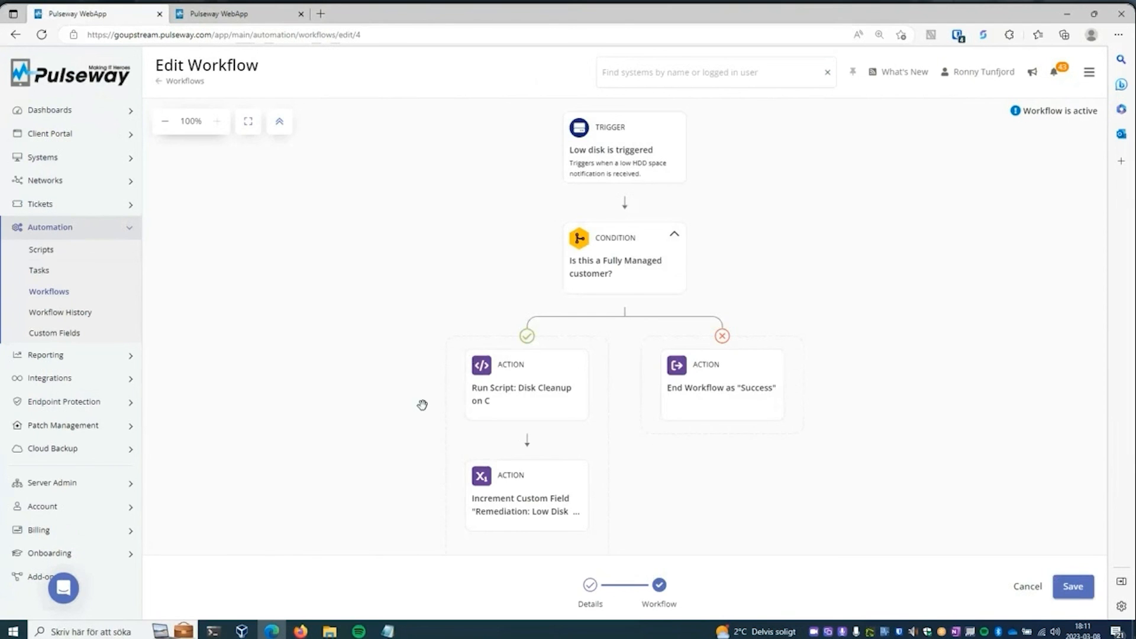
left_click(649, 179)
left_click(723, 243)
left_click(643, 267)
left_click(628, 263)
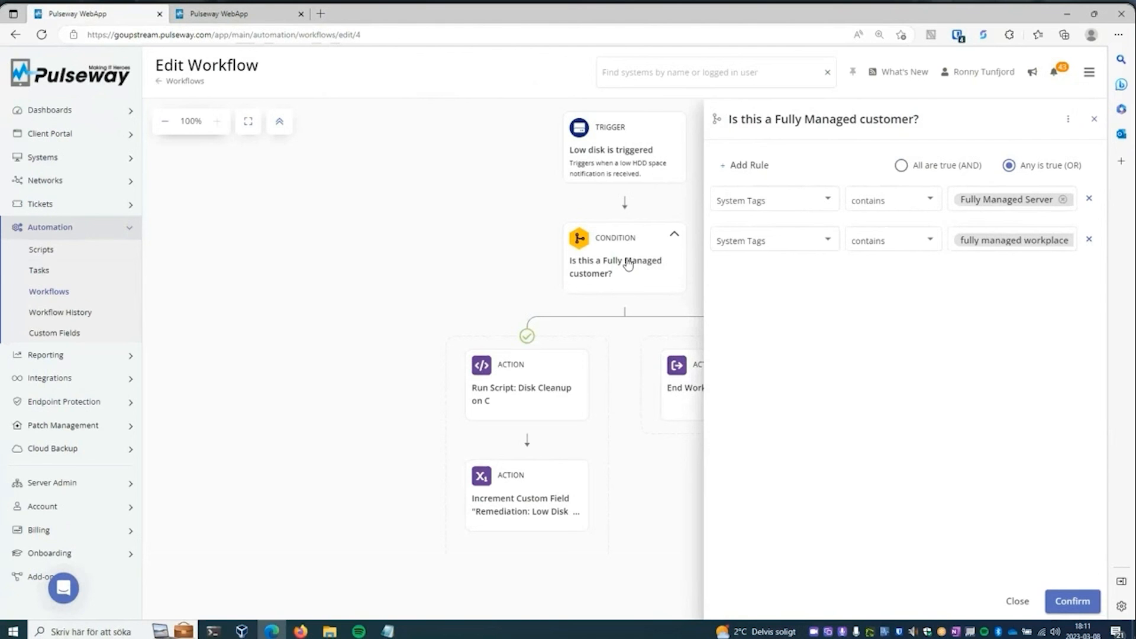
left_click(495, 219)
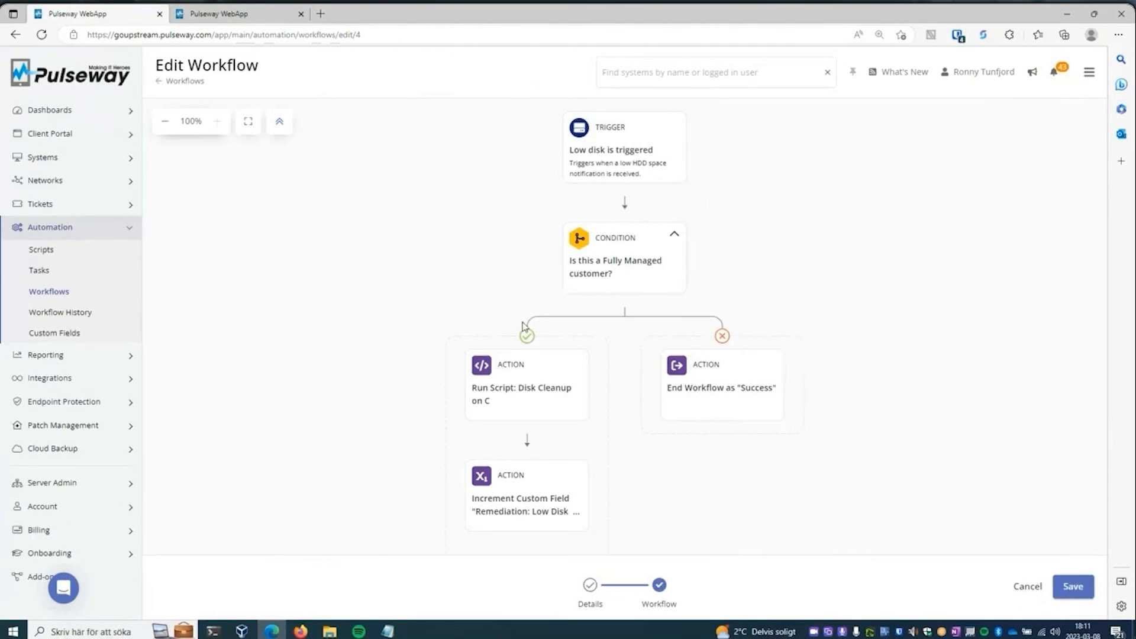
- Inspect the Disk Cleanup on C script action and the action that increments the low disk remediation custom field
left_click_drag(596, 409, 602, 311)
left_click(539, 293)
left_click(633, 423)
left_click(541, 413)
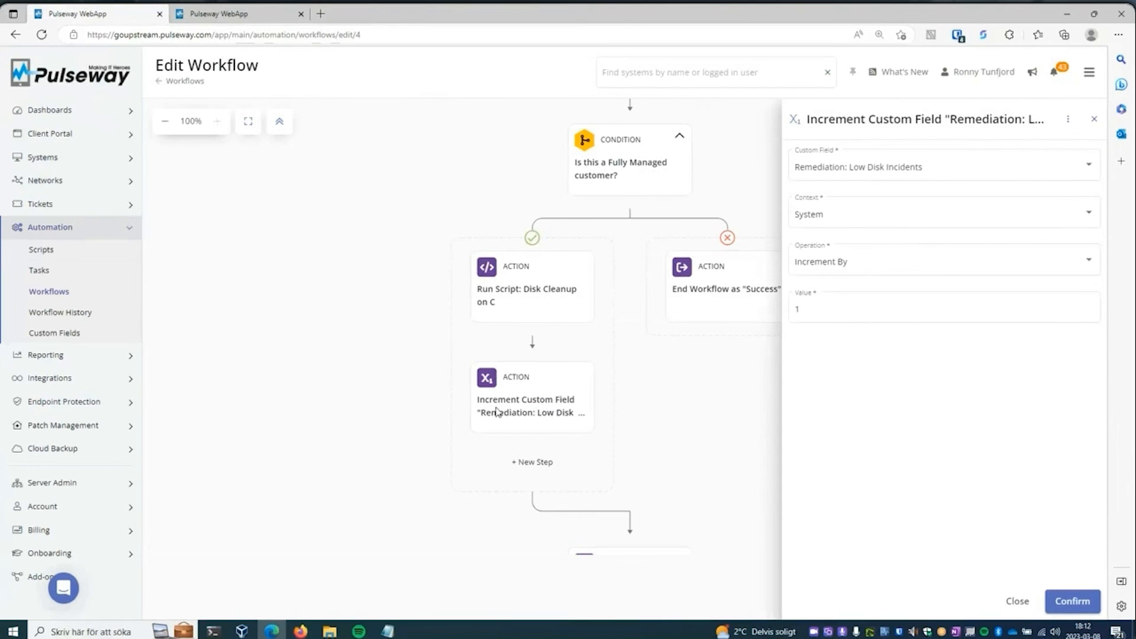
- Open the Fully Managed: Start Stopped Services workflow and check its Service Stopped trigger
left_click(62, 291)
left_click(64, 292)
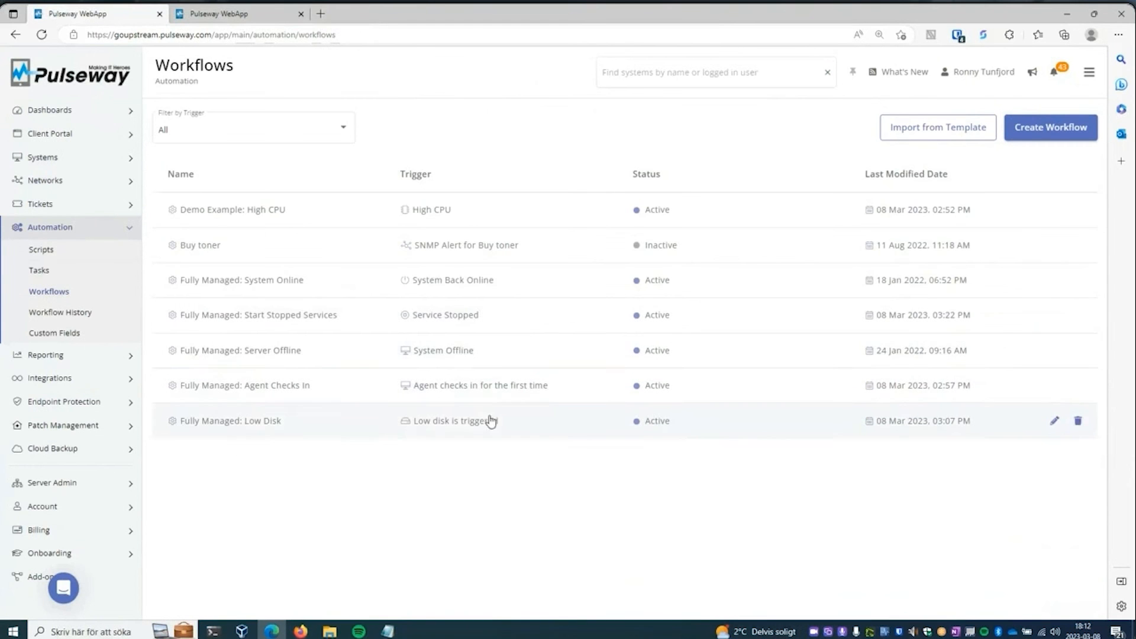
left_click(462, 319)
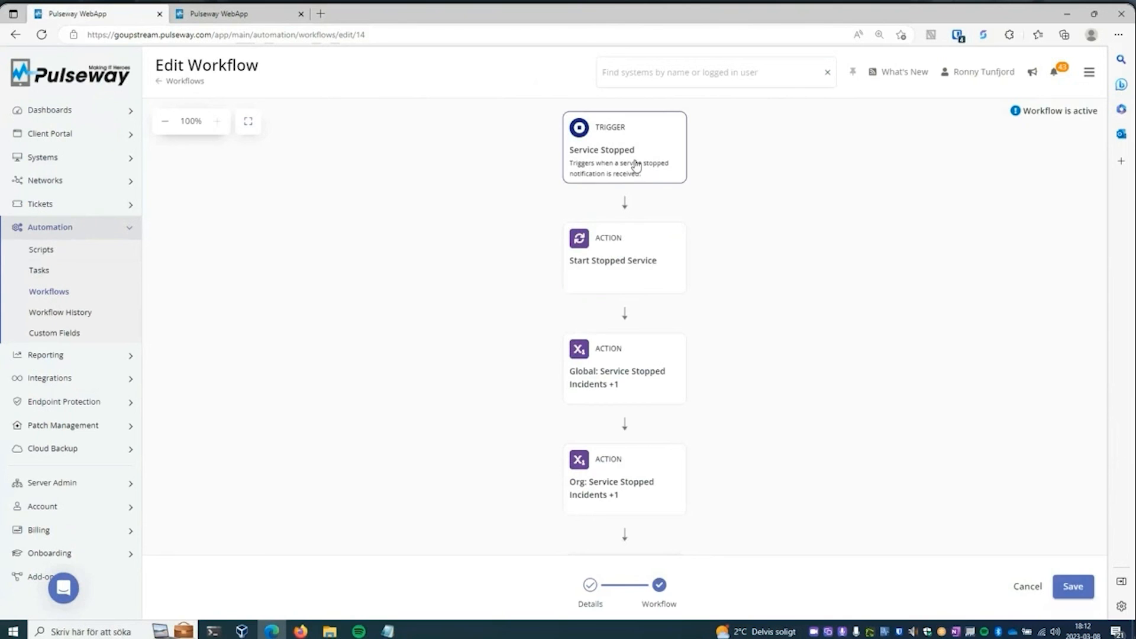
left_click(636, 166)
left_click(1026, 600)
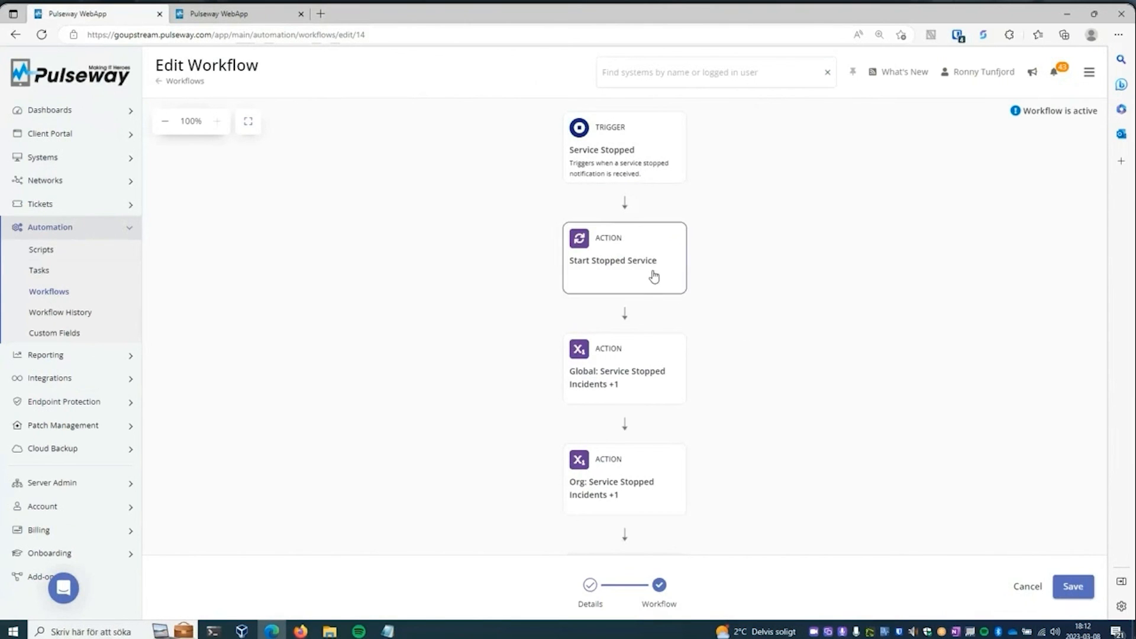
- Compare the settings of the Global and Org "Service Stopped Incidents +1" actions
left_click(657, 367)
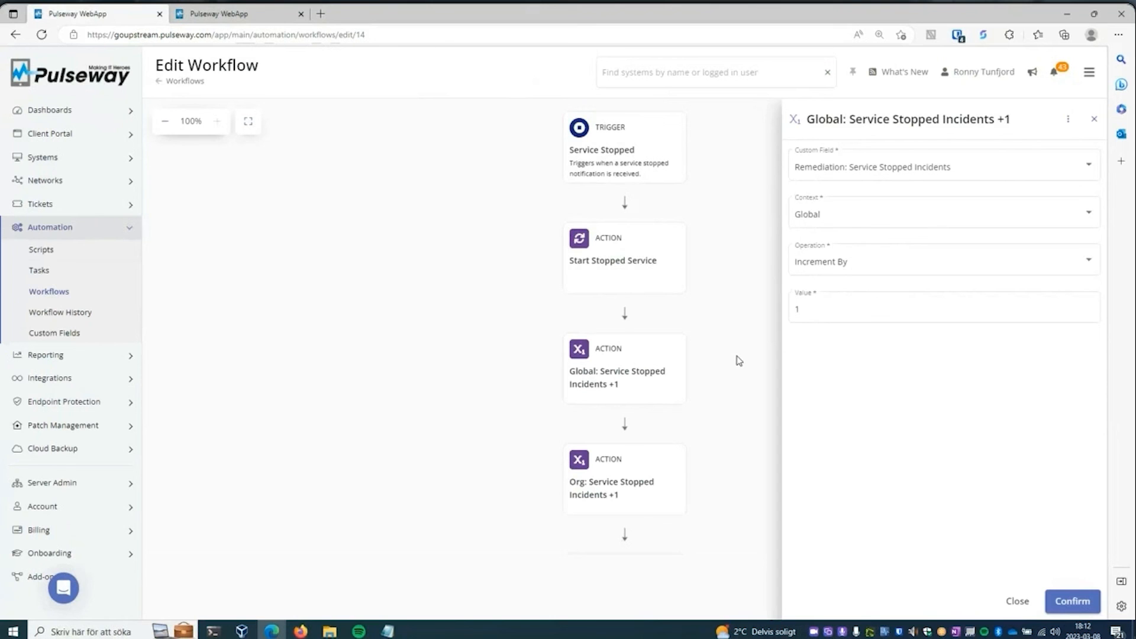
left_click(737, 406)
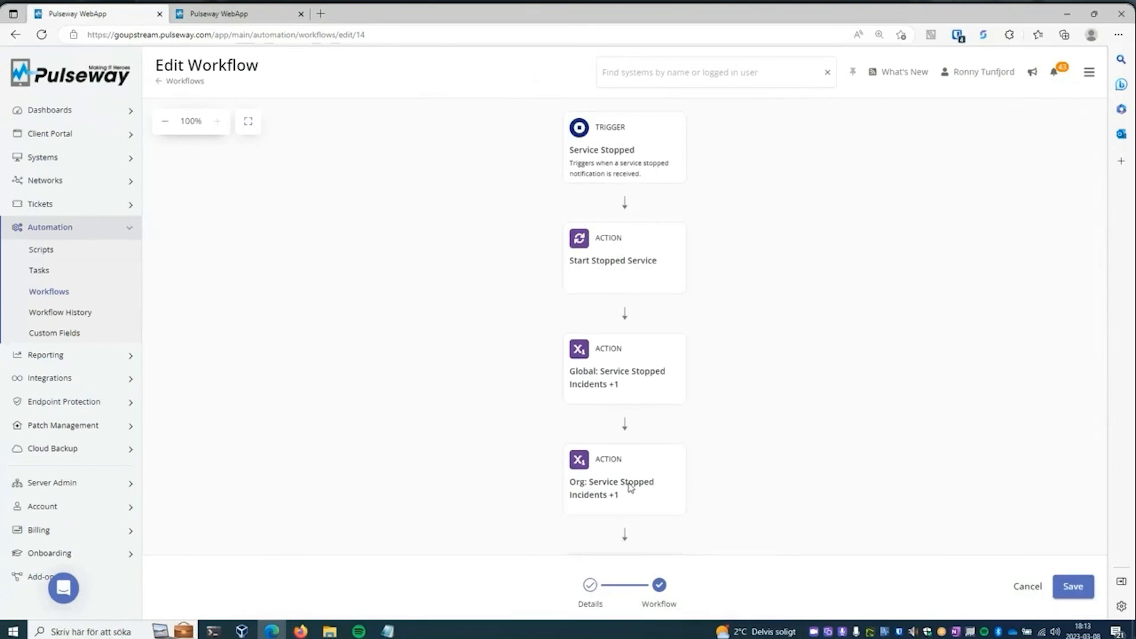
left_click(629, 487)
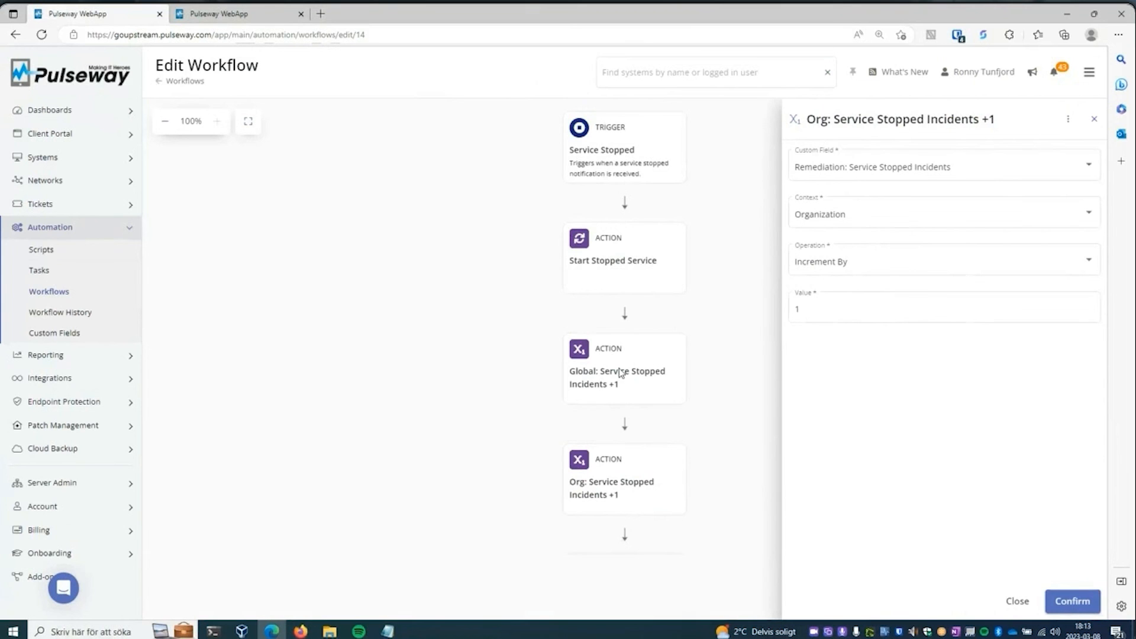
left_click(757, 399)
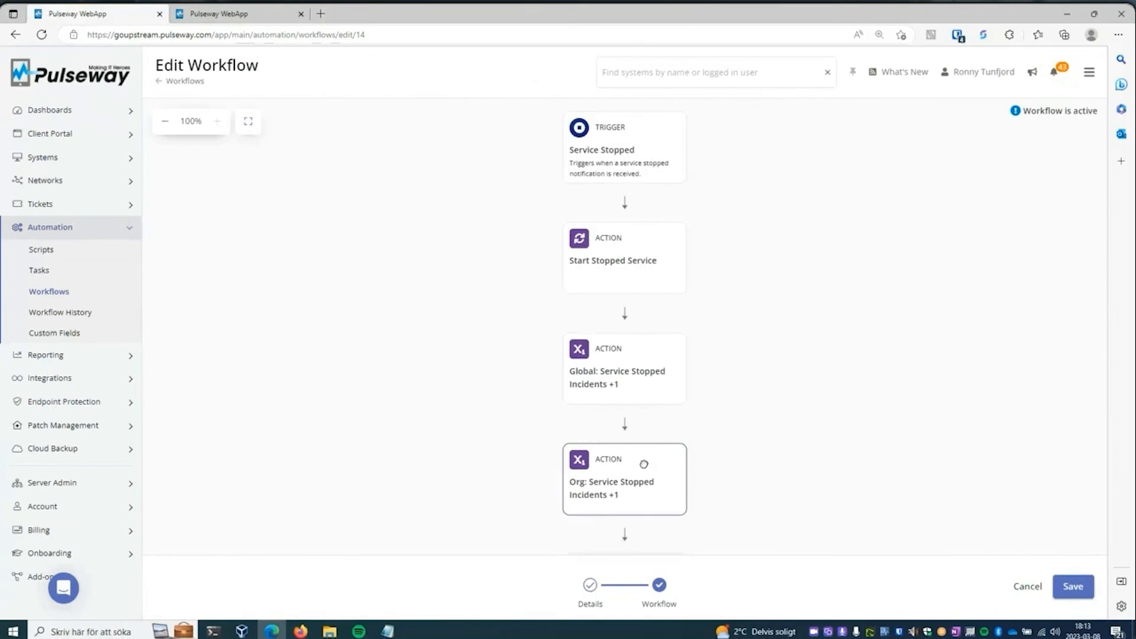
left_click(647, 465)
left_click(707, 473)
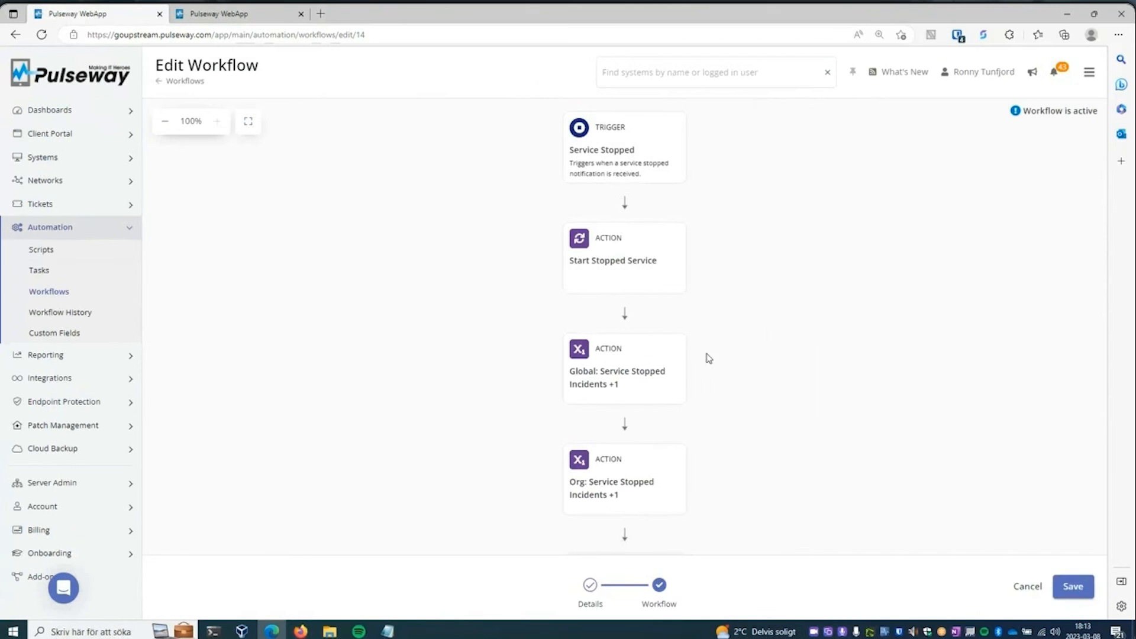
- Examine the Agent Group "Service Stopped Incidents +1" action, close it and return to the workflows list
scroll(647, 375, "down", 4)
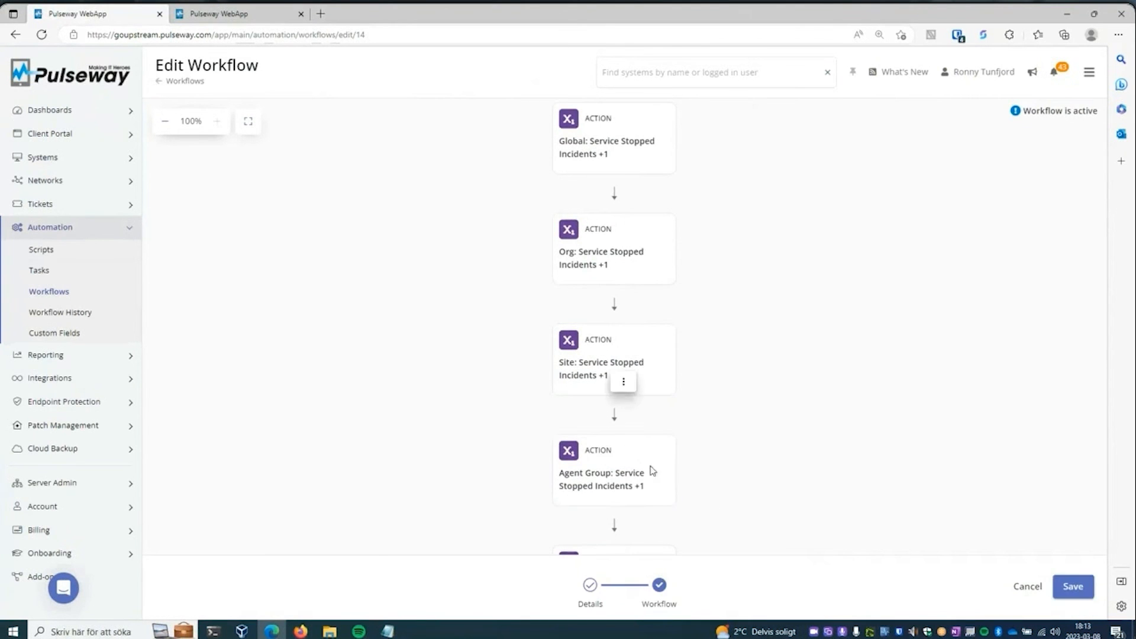
scroll(649, 468, "down", 3)
left_click(649, 325)
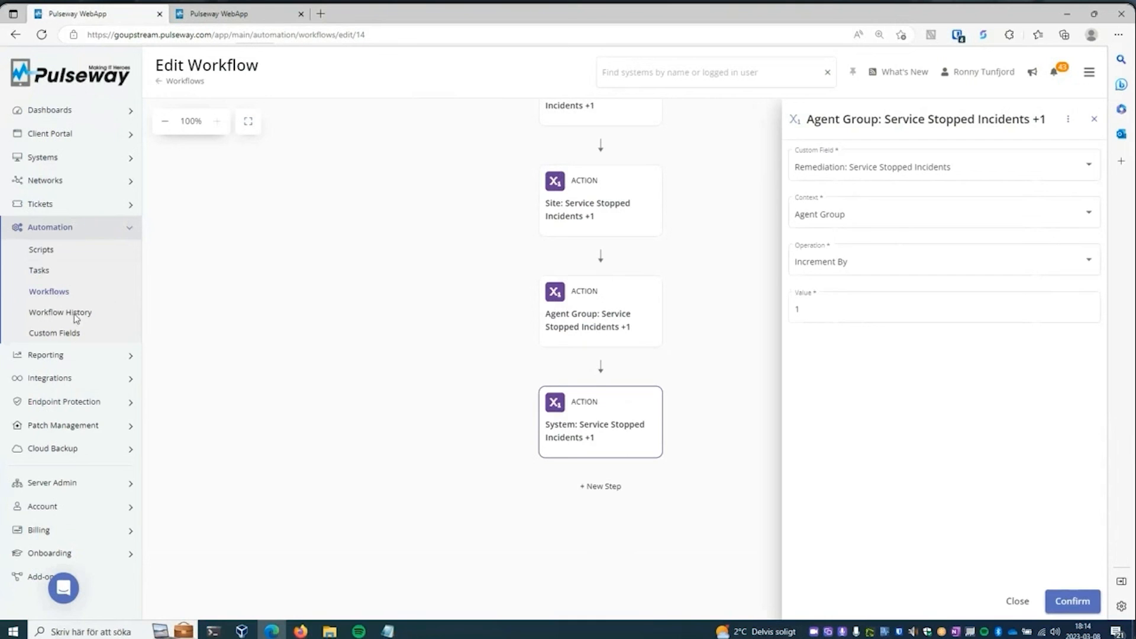
left_click(1012, 601)
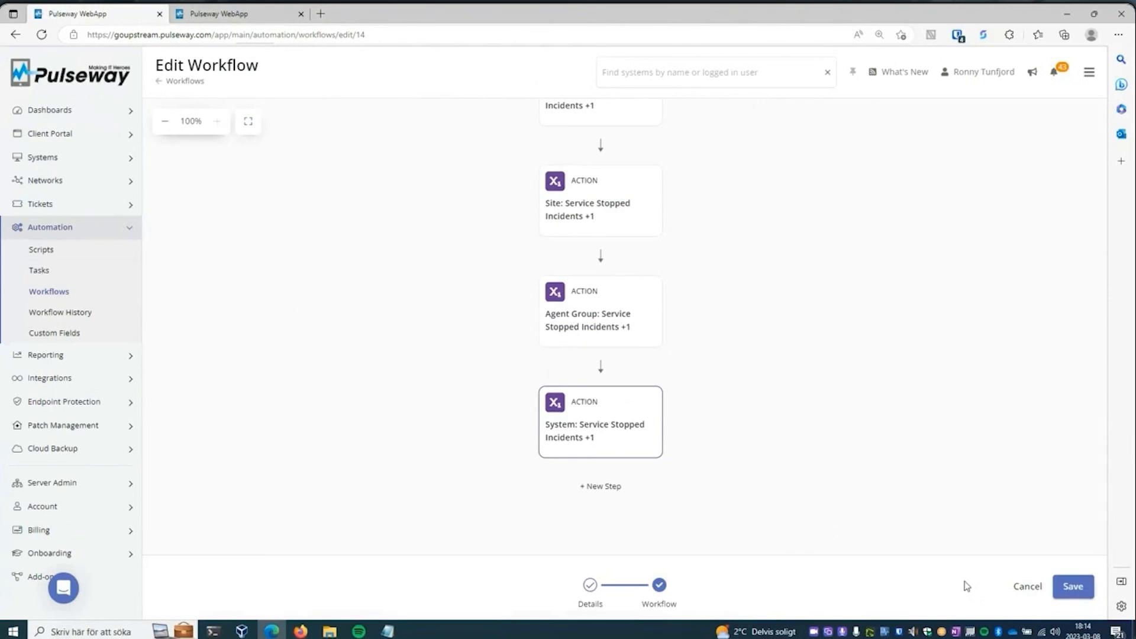
left_click(63, 293)
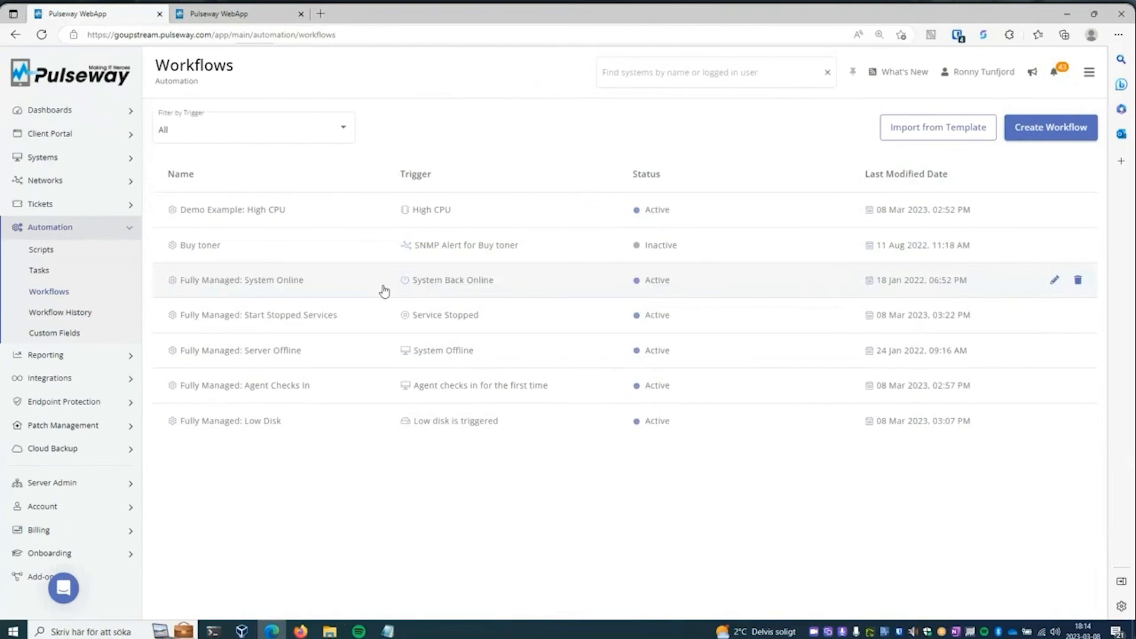